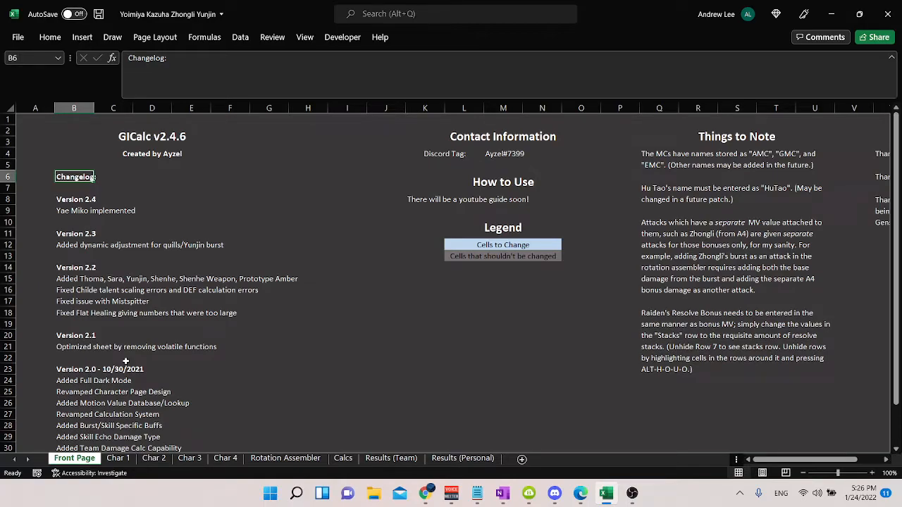
Step: Review the Contact Information and the Legend for changeable and non-changeable cells on the Front Page sheet
drag(458, 154, 527, 155)
click(347, 346)
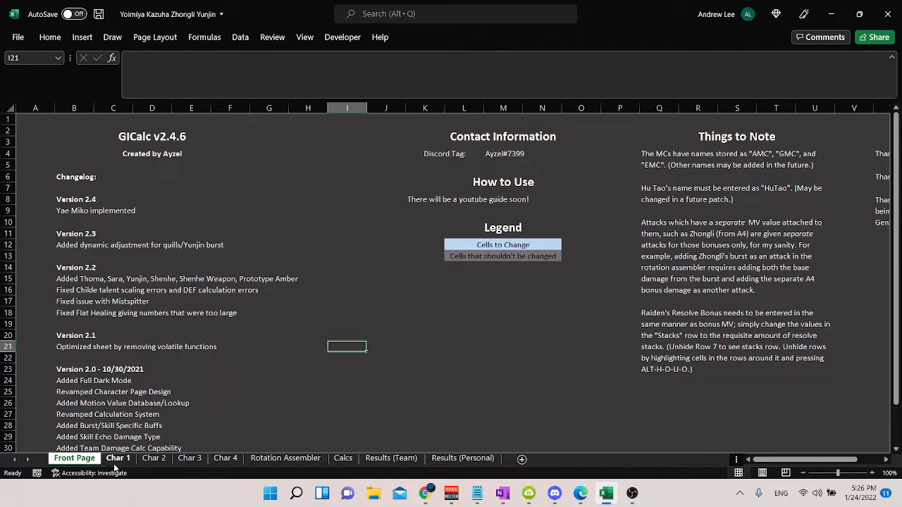
scroll(150, 391, down, 1)
scroll(623, 215, up, 1)
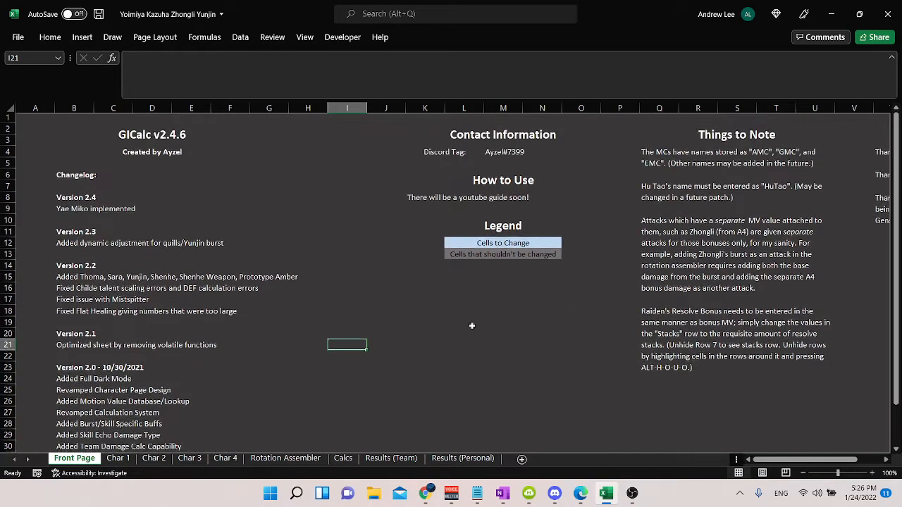
click(486, 245)
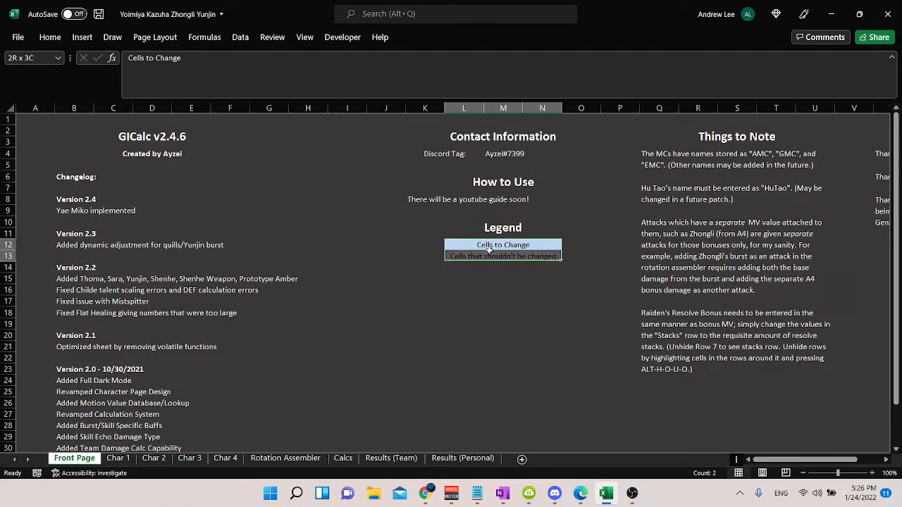
click(422, 266)
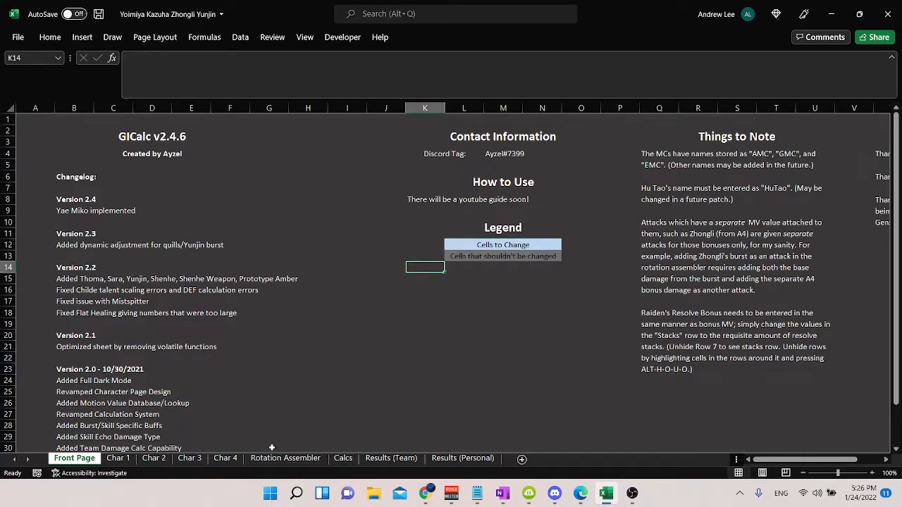
Step: Examine examples of editable blue cells and protected grey cells on the Char 1 sheet
click(119, 458)
drag(126, 241, 136, 312)
drag(584, 197, 589, 259)
key(ctrl+Page_Up)
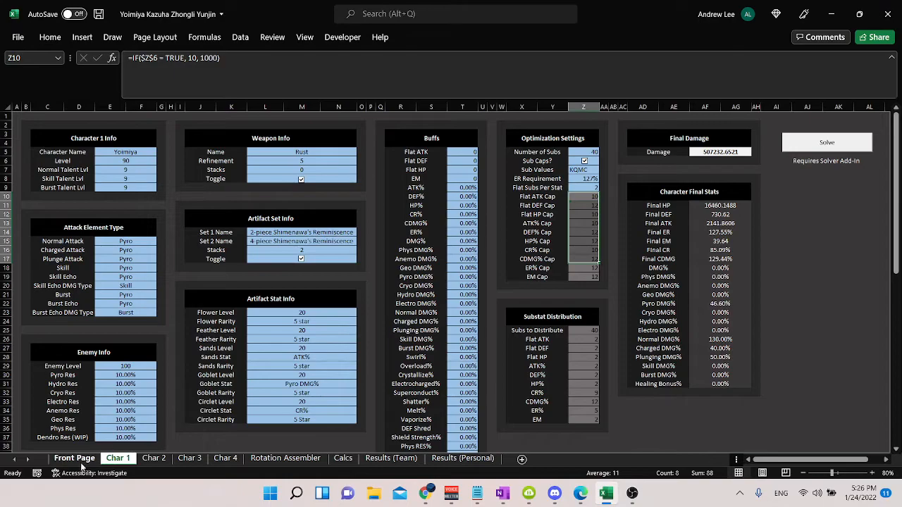
click(117, 458)
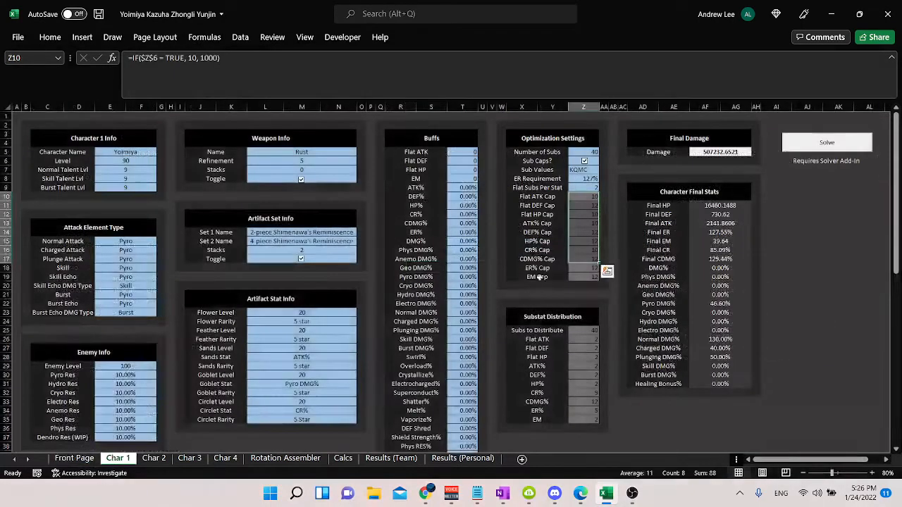
click(595, 244)
click(313, 318)
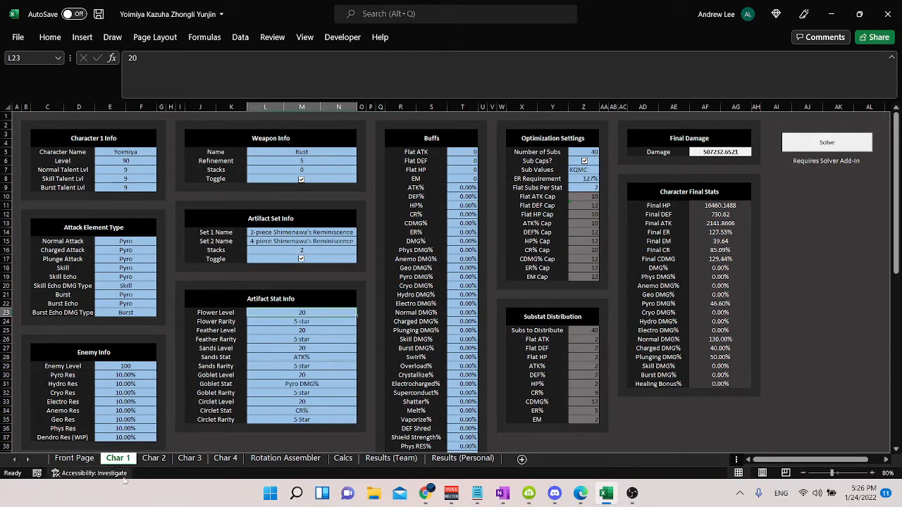
Step: Return to the Front Page sheet and read the Changelog and the first three Things to Note entries
click(73, 458)
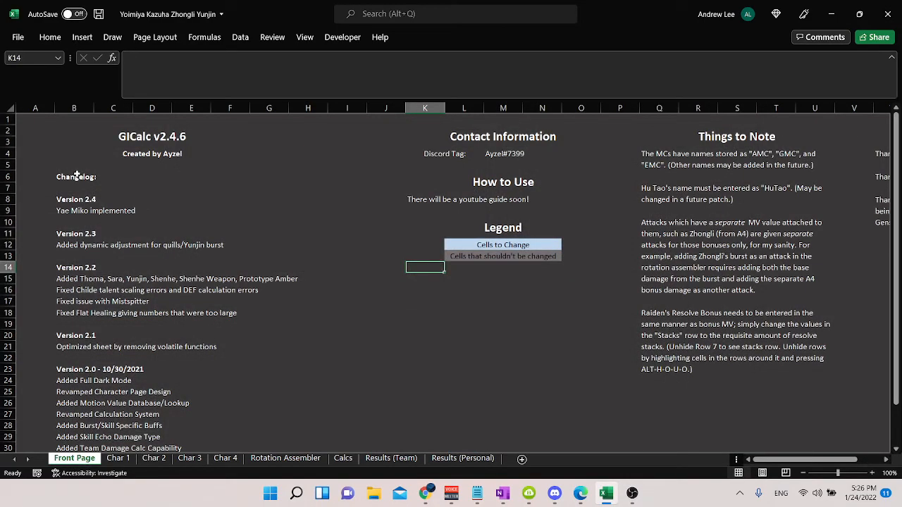
drag(72, 197, 306, 381)
click(336, 326)
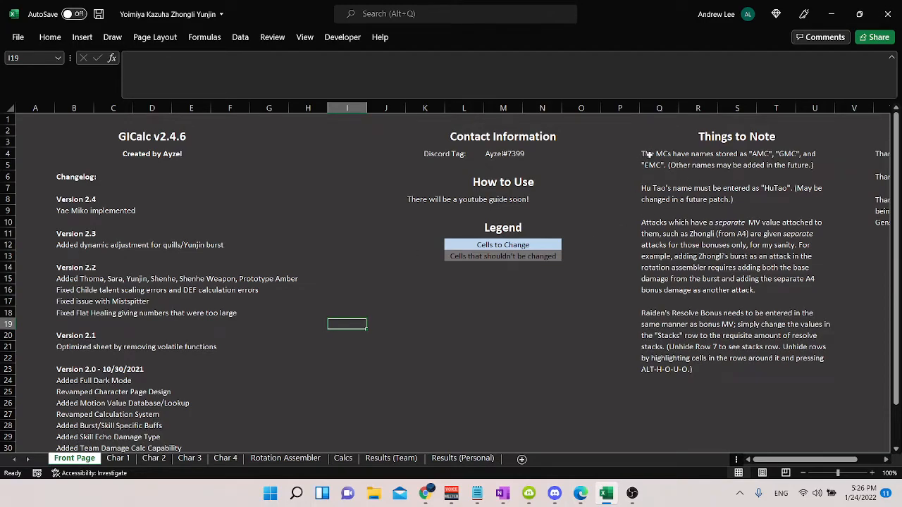
drag(659, 158, 714, 359)
click(675, 162)
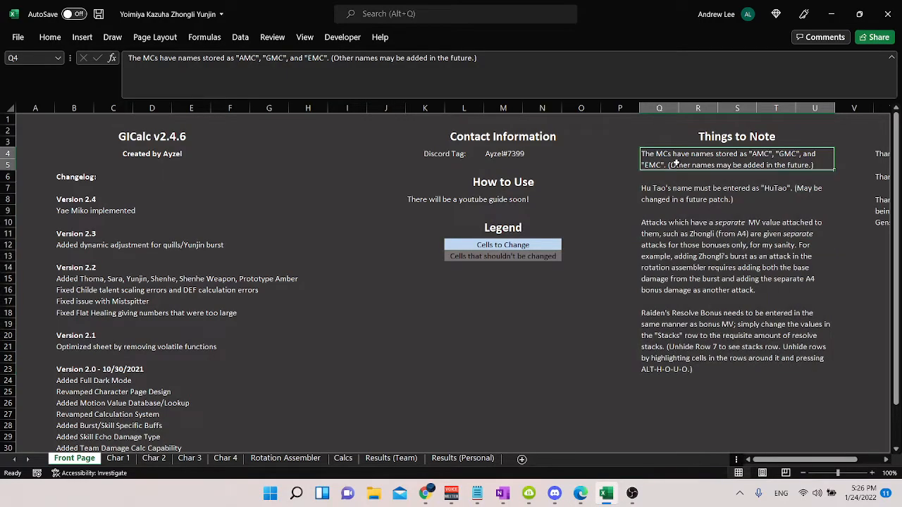
drag(673, 165, 686, 198)
click(719, 258)
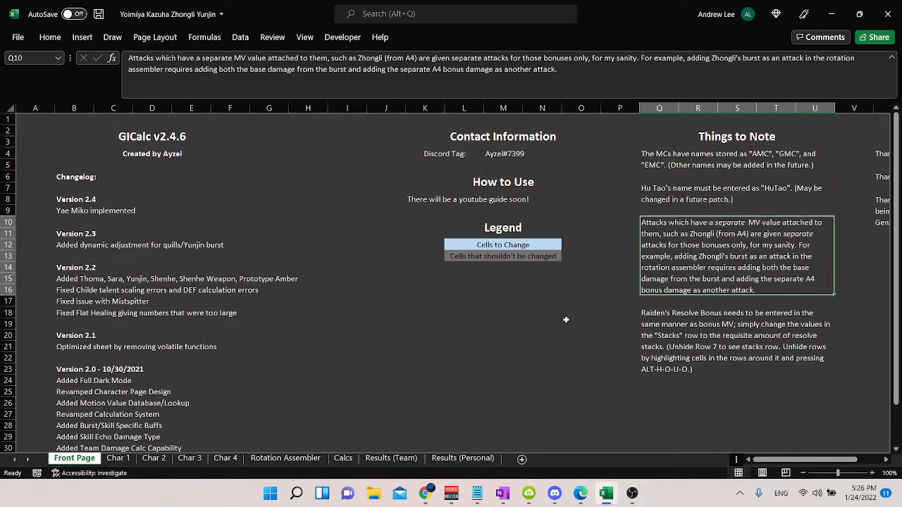
Step: Switch to Chrome and search the web for "keqingmains theorycrafting library" in a new tab
click(425, 493)
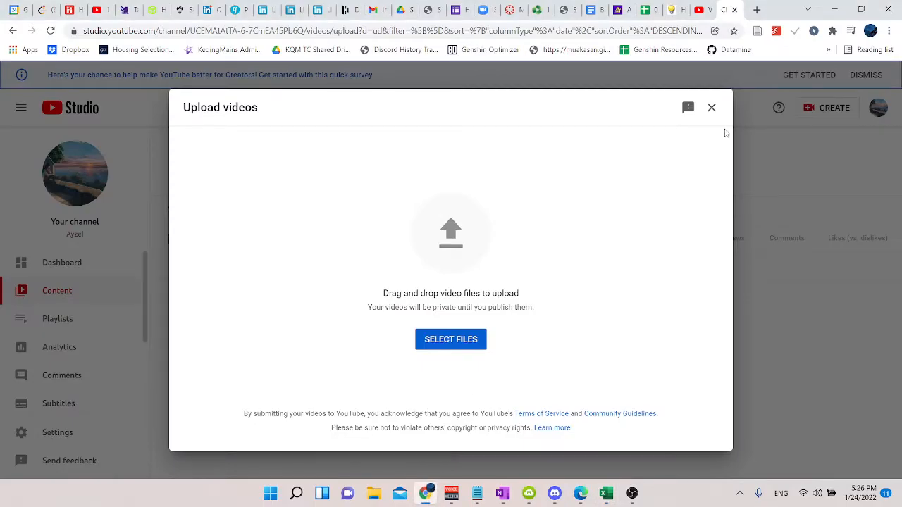
key(super)
click(647, 237)
key(ctrl+t)
text(keqingmains theorycrafting library)
key(Return)
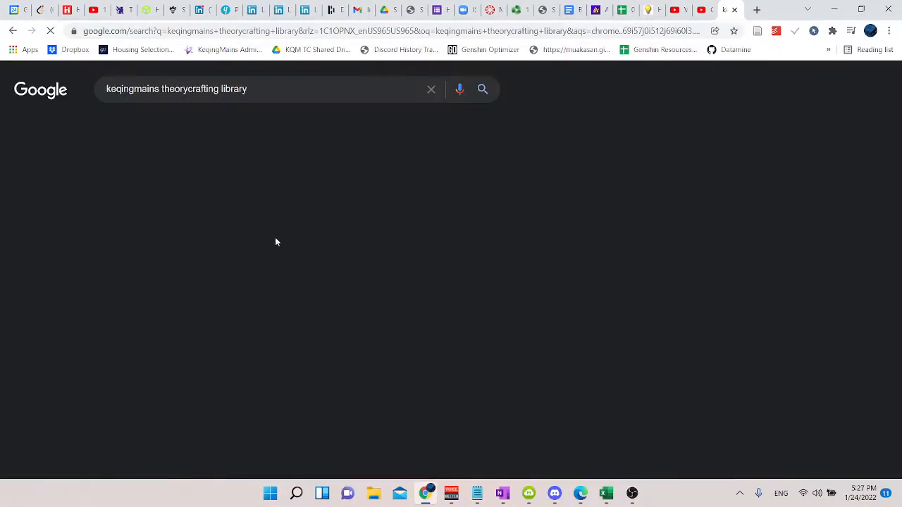
Step: Open Zhongli's page in the Theorycrafting Library's Geo section and read his Ascension 4 bonus damage entries
click(194, 198)
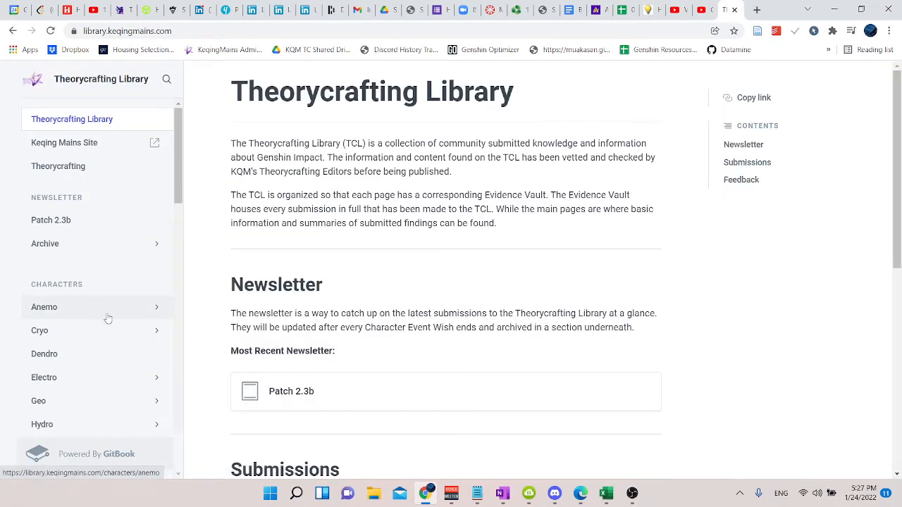
scroll(107, 319, down, 2)
click(89, 284)
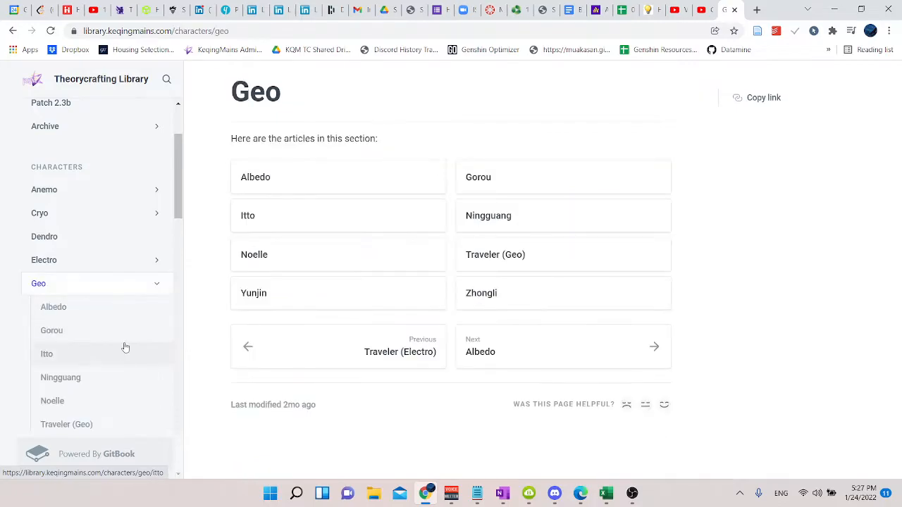
click(511, 298)
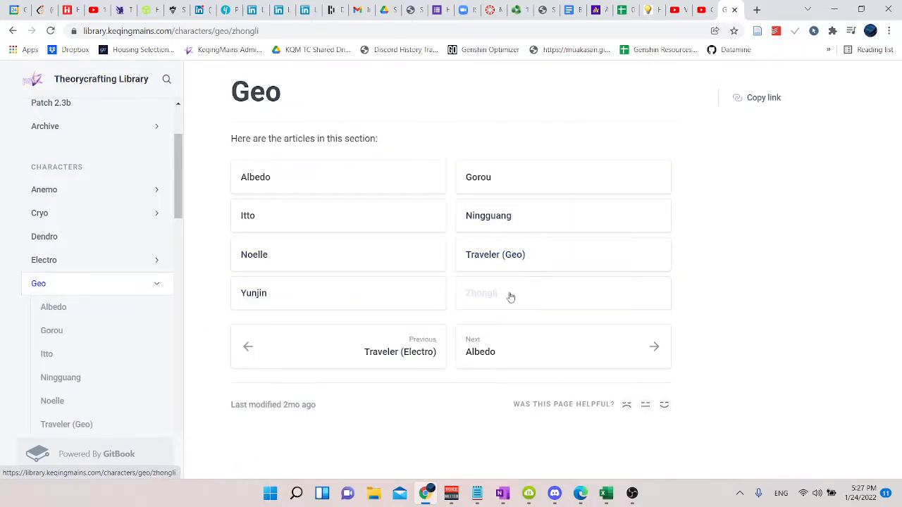
scroll(500, 313, down, 8)
scroll(500, 314, down, 10)
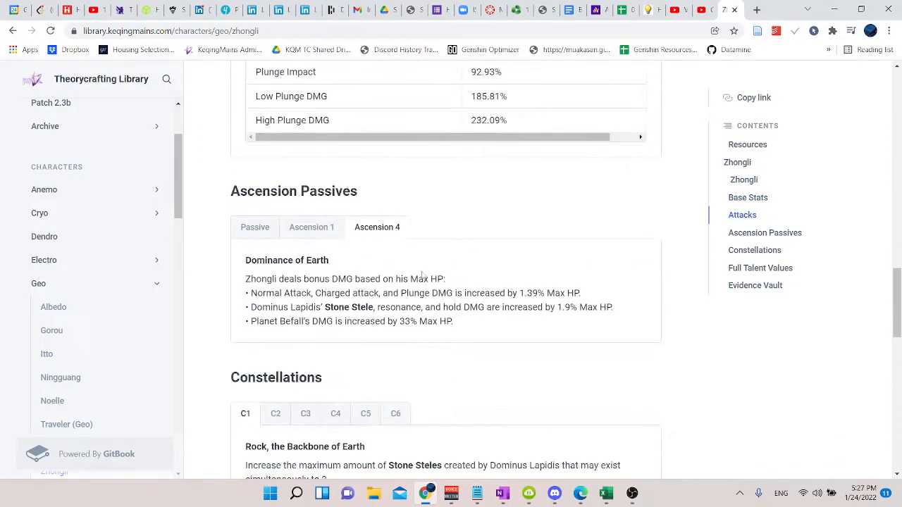
drag(246, 290, 489, 329)
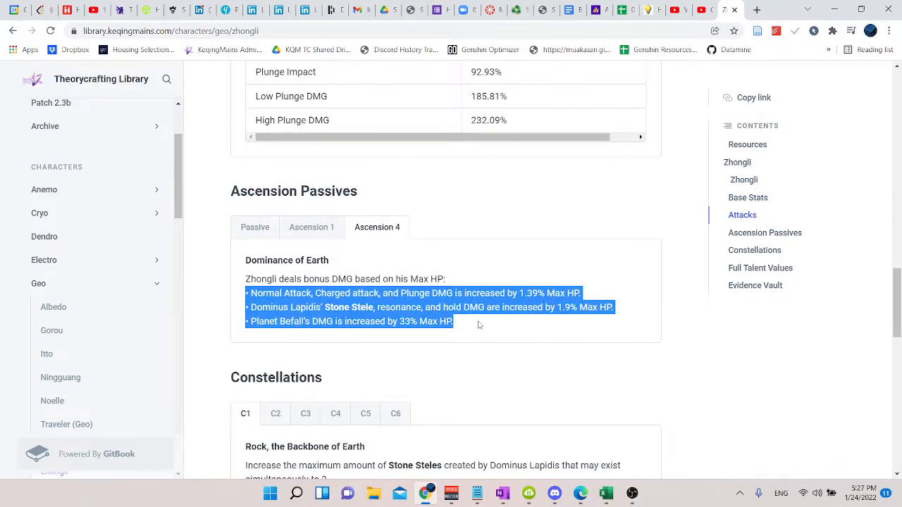
click(518, 311)
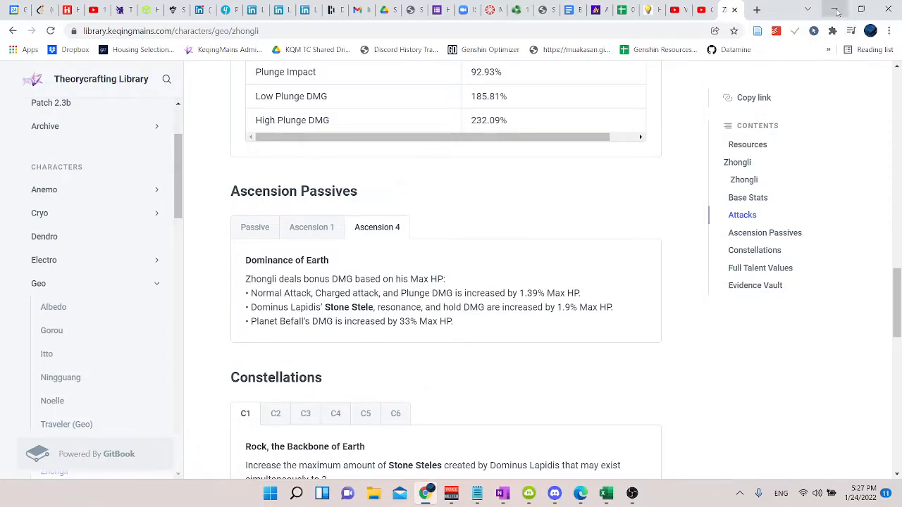
Step: Switch back to the Excel workbook and read the Raiden Resolve Bonus note under Things to Note
click(837, 12)
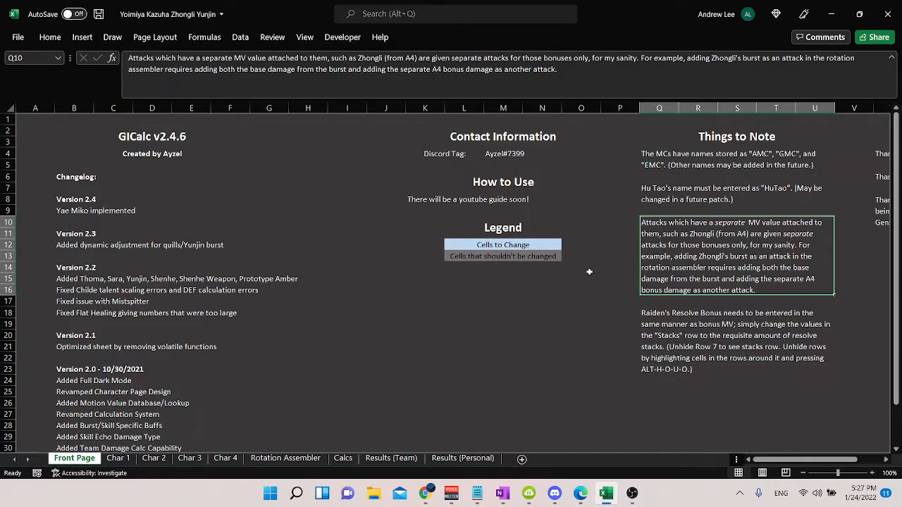
drag(669, 326, 656, 307)
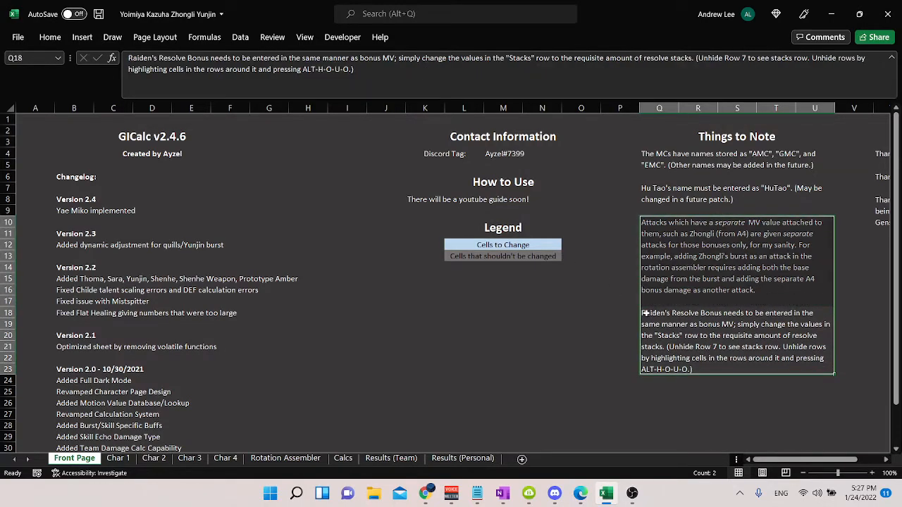
drag(574, 335, 617, 256)
click(619, 388)
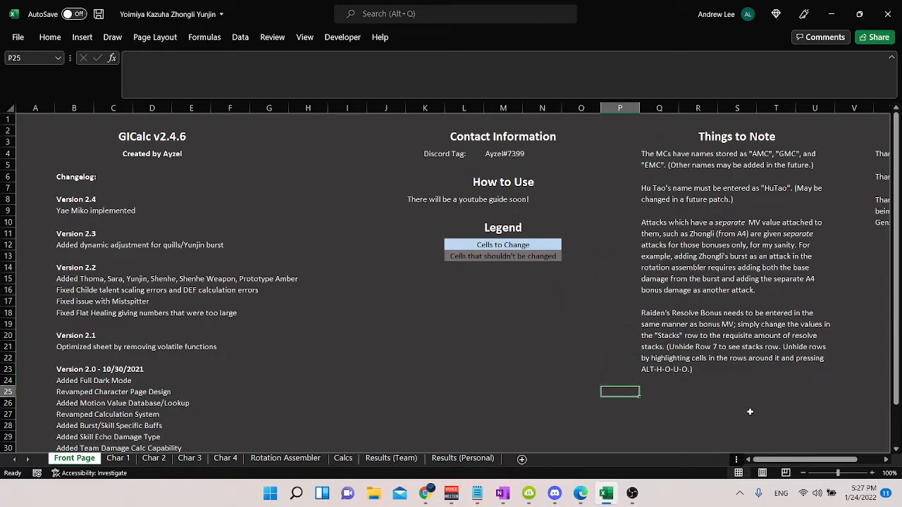
click(804, 337)
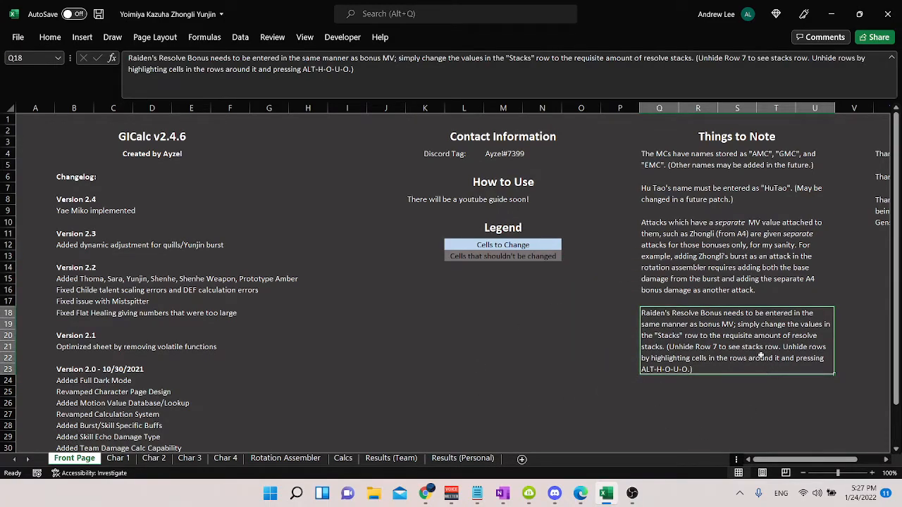
click(571, 357)
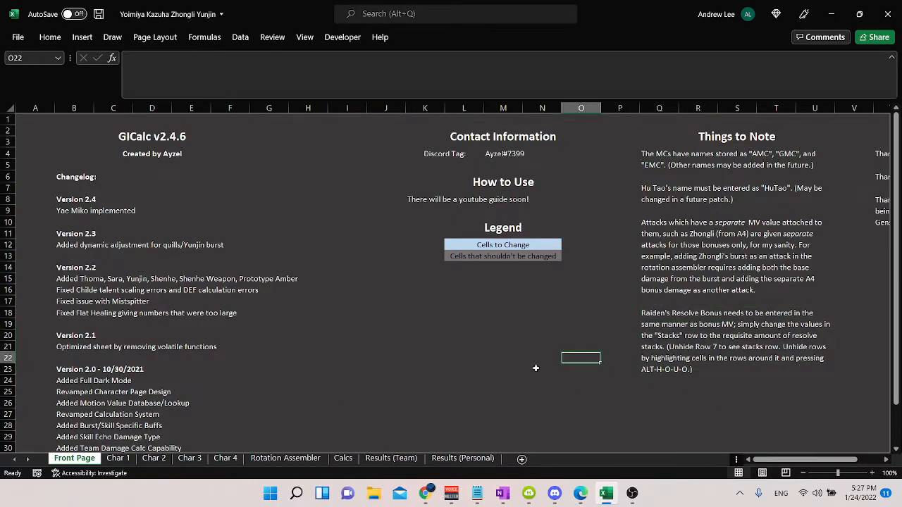
Step: Look over the Character 1 Info block on Char 1, view the Char 2, Char 3 and Char 4 sheets, and return to Char 1
click(114, 455)
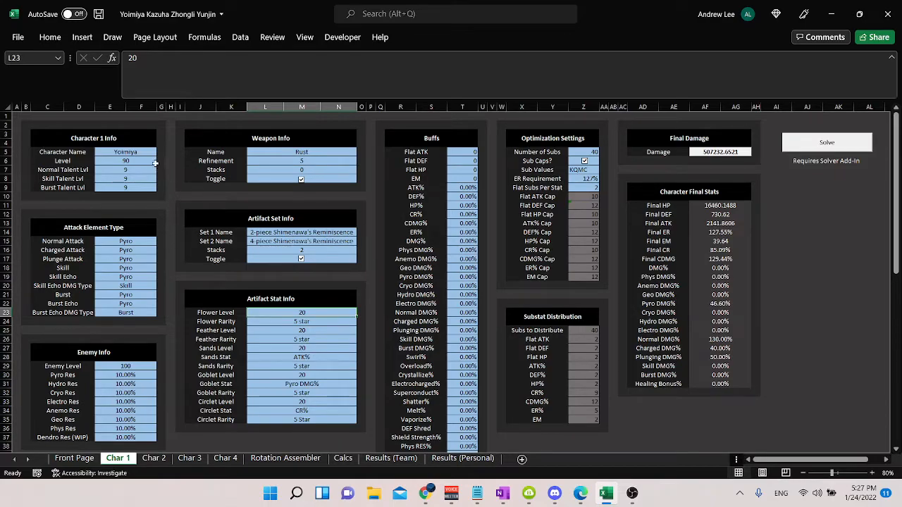
drag(134, 152, 133, 187)
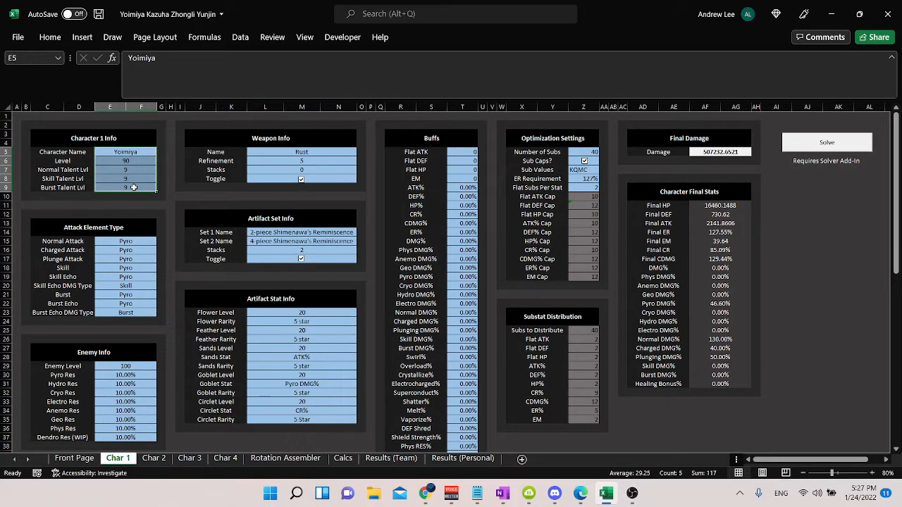
click(153, 458)
click(190, 459)
click(225, 458)
click(118, 458)
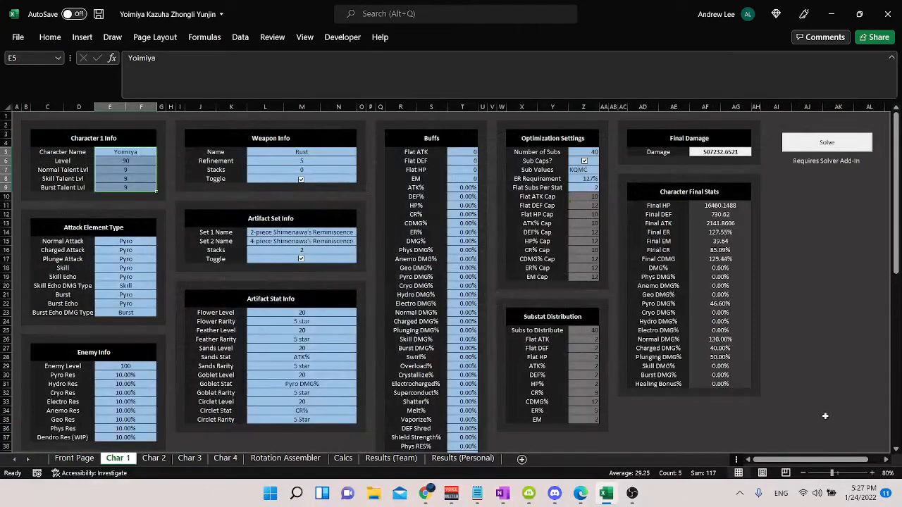
Step: Go through the character name, level and talent level cells in the Character 1 Info block
click(872, 473)
drag(825, 461, 807, 462)
scroll(518, 341, up, 1)
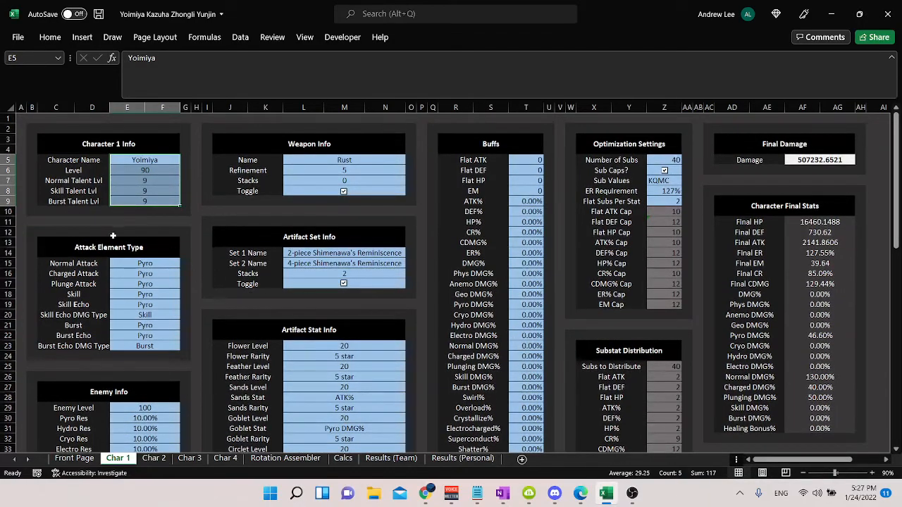
click(152, 170)
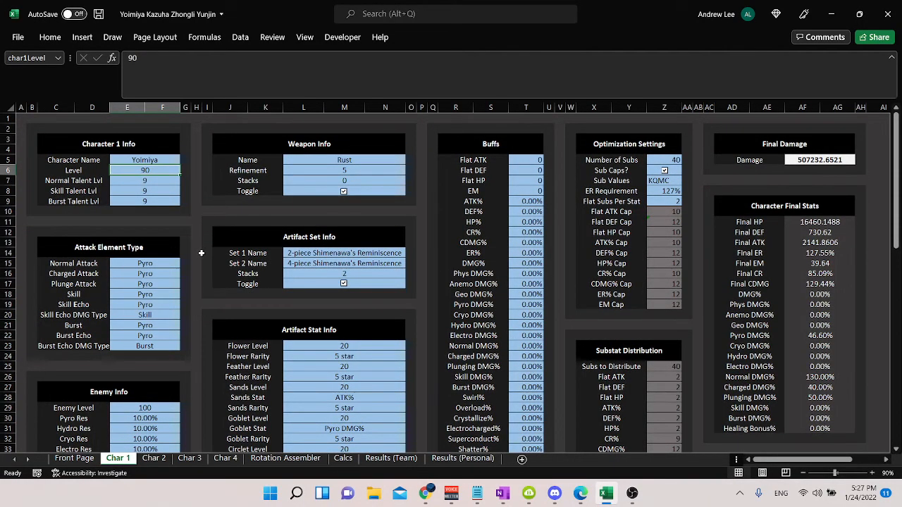
key(Up)
key(Down)
key(Down)
key(Down)
key(Down)
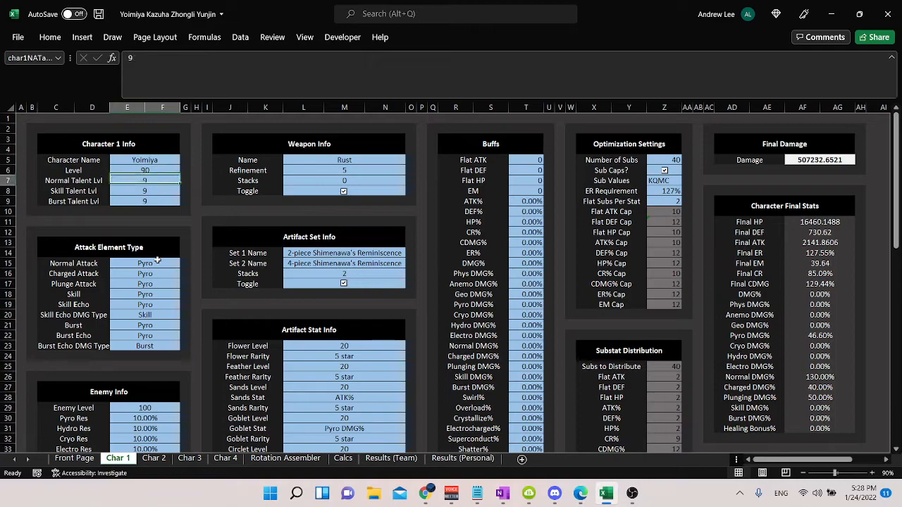
key(Up)
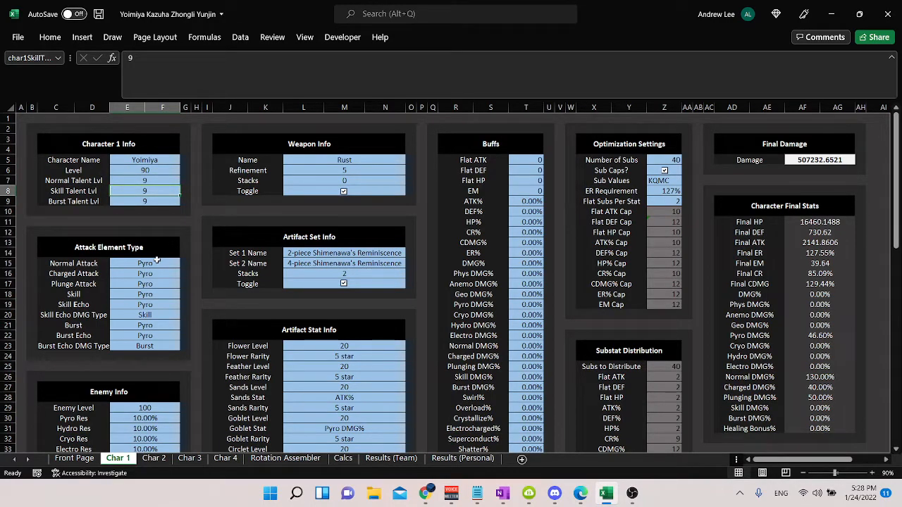
Step: Try a Skill Talent Lvl of 12 for Character 1 and undo the entry
text(12)
key(Return)
key(Down)
key(Up)
key(ctrl+z)
Step: Examine the Normal Attack, Charged Attack, Plunge Attack and Skill element settings in the Attack Element Type block
drag(158, 261, 171, 290)
click(160, 265)
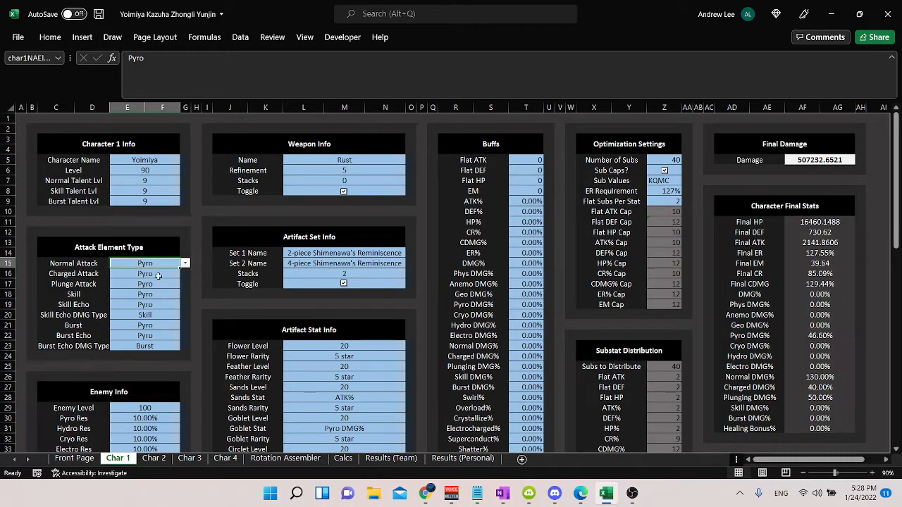
click(158, 277)
click(160, 285)
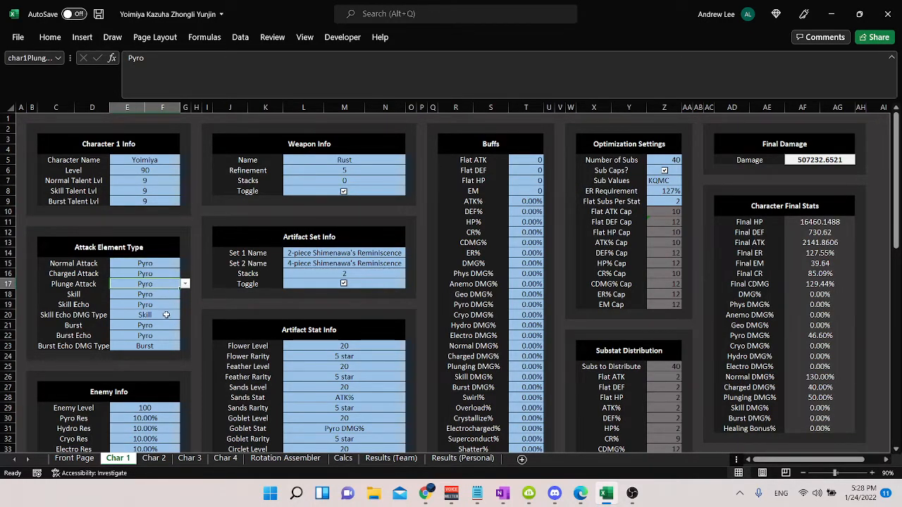
click(161, 296)
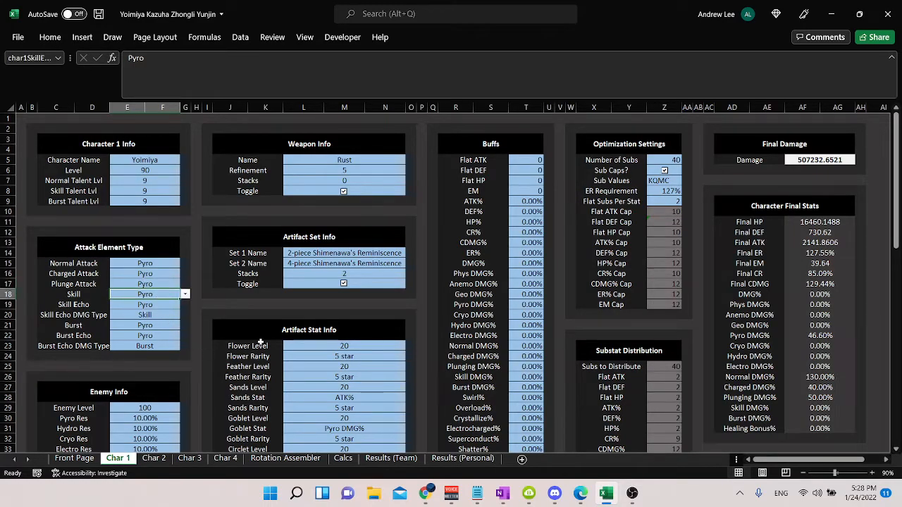
key(Up)
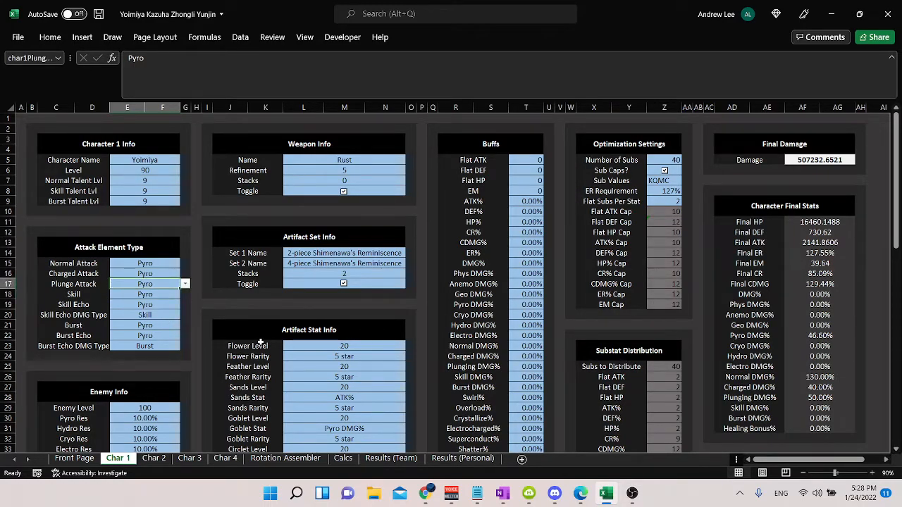
Step: Try Phys for Normal Attack and Charged Attack, and Anemo for Plunge Attack and Skill, in the Attack Element Type block
key(Up)
key(Up)
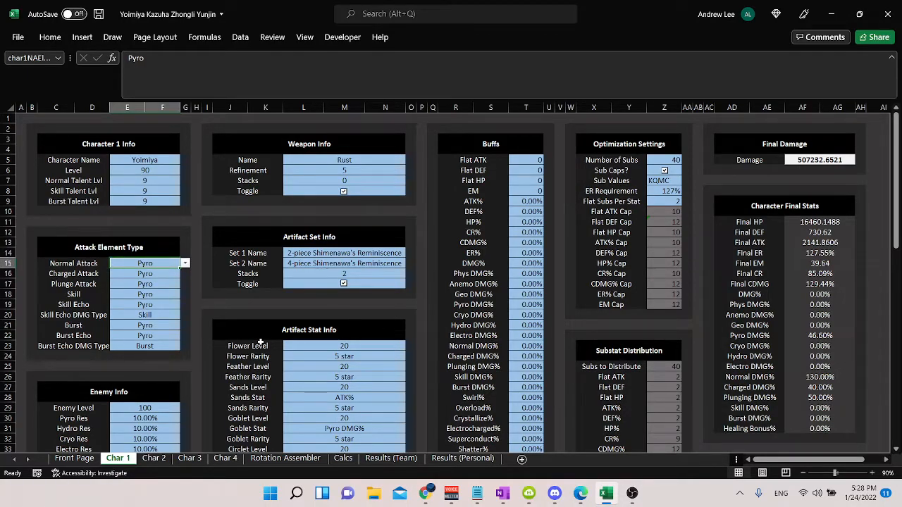
text(Phys)
key(Return)
text(Phys)
key(Return)
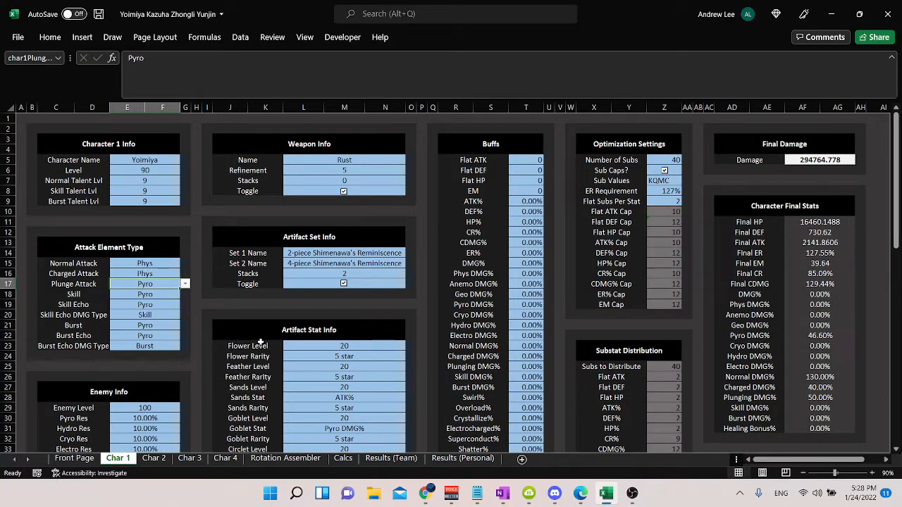
text(Anemo)
key(Return)
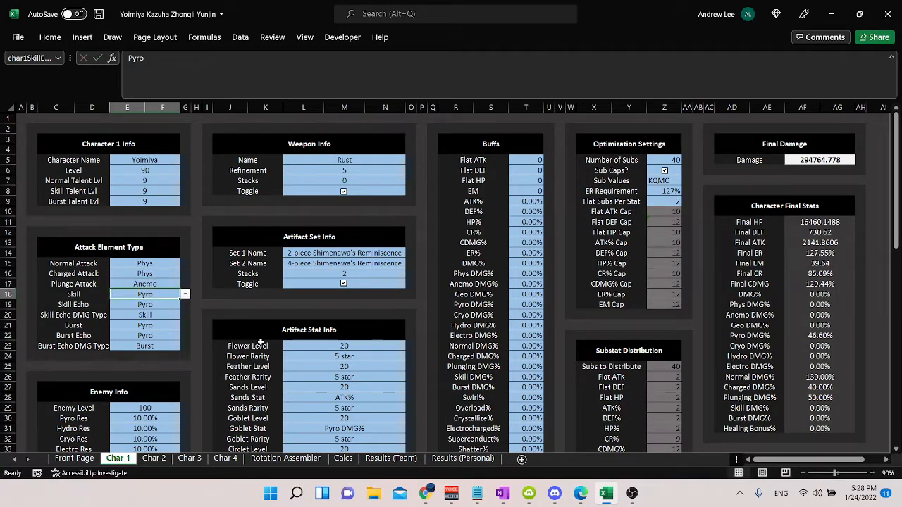
text(Anemo)
key(Return)
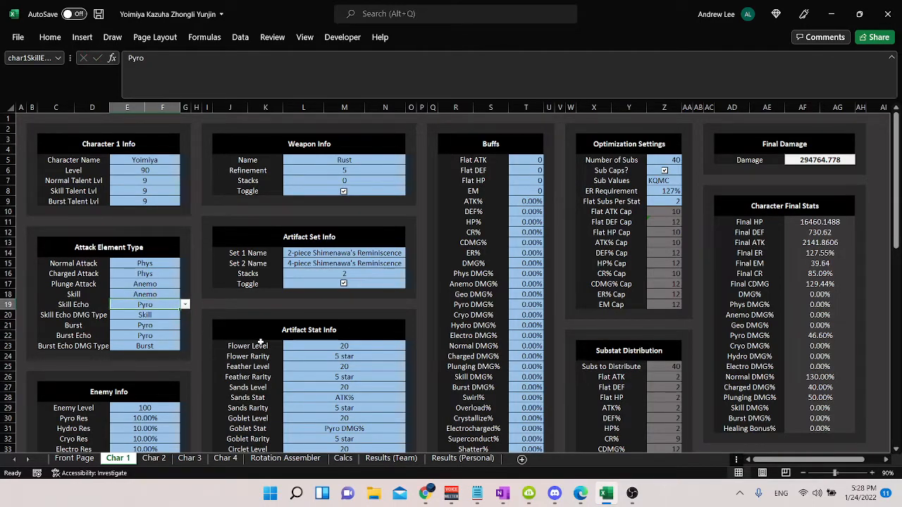
Step: Try Plunging as the Skill Echo DMG Type and Anemo as the Burst element in the Attack Element Type block
key(Return)
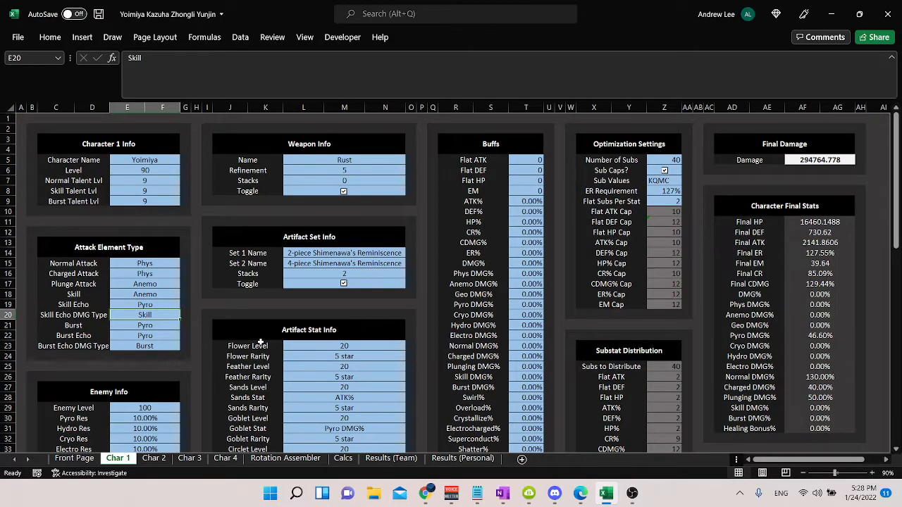
text(Plunging)
key(Return)
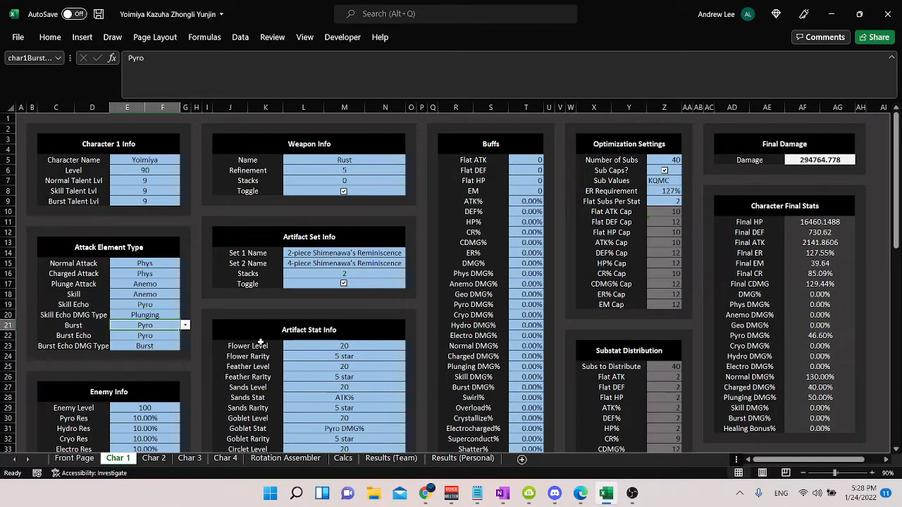
text(Anemo)
key(Return)
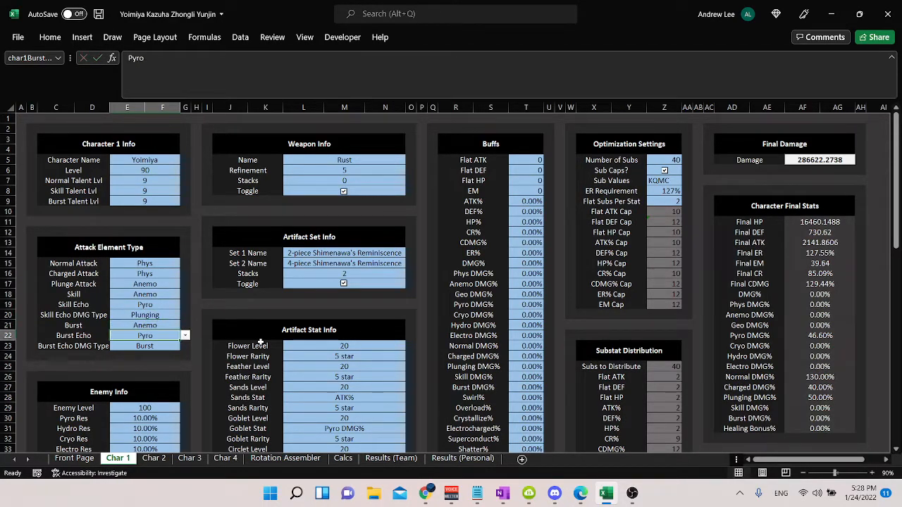
key(Return)
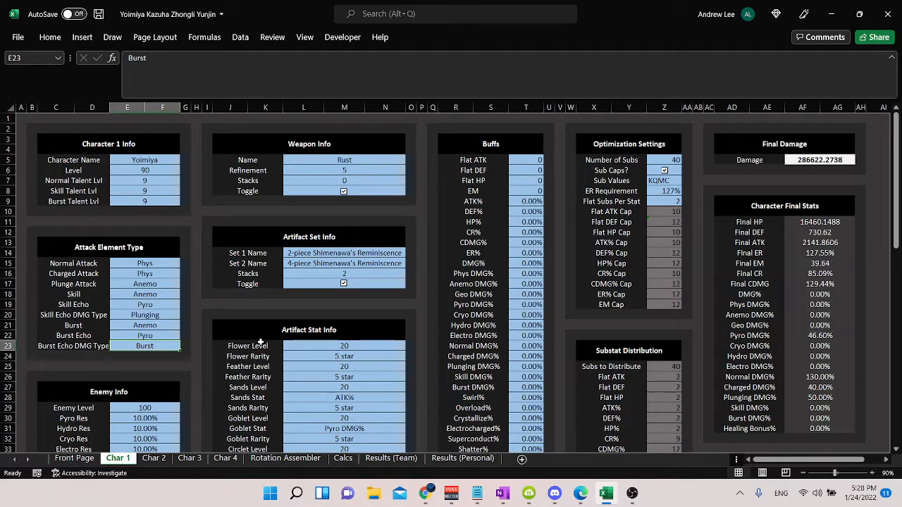
Step: Undo all the trial changes in the Attack Element Type block
key(ctrl+z)
key(ctrl+z)
key(ctrl+z)
key(ctrl+z)
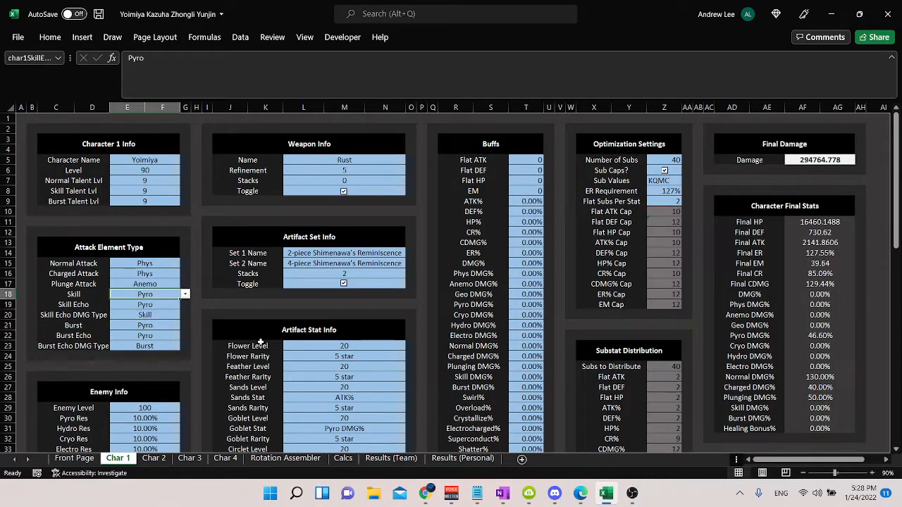
key(ctrl+z)
key(ctrl+z)
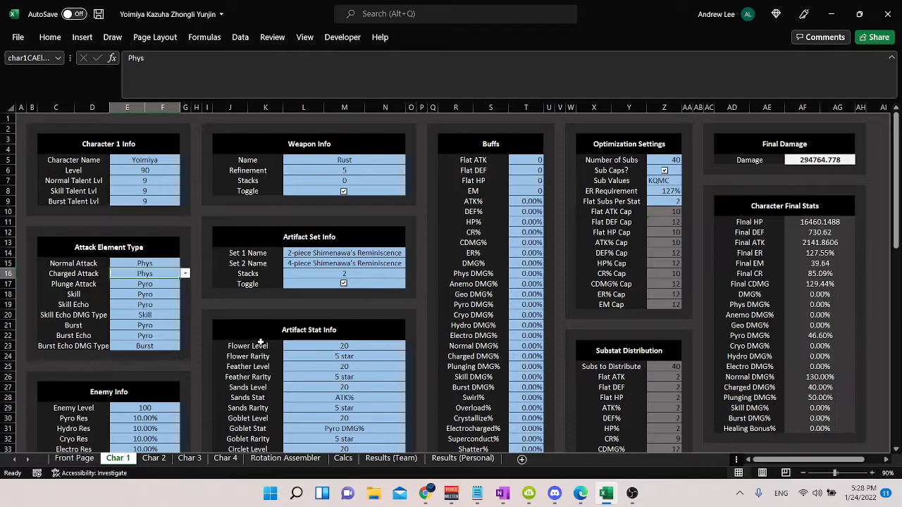
key(ctrl+z)
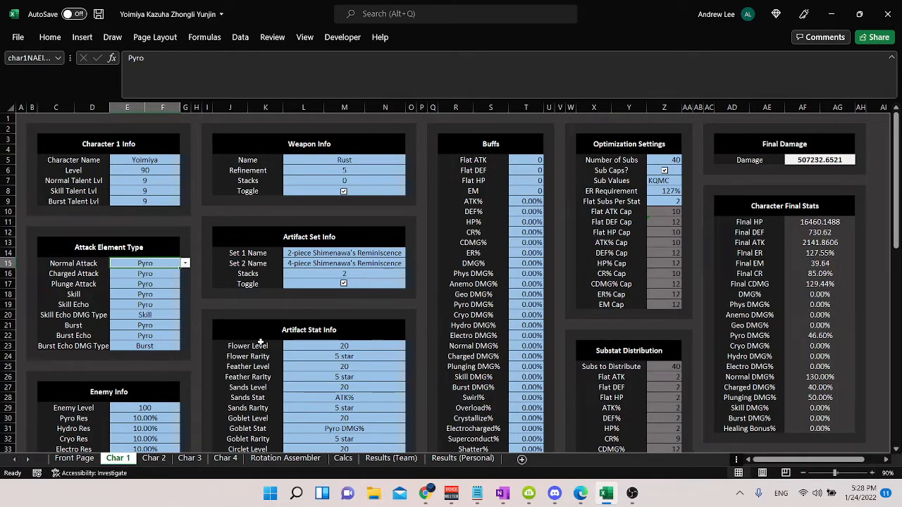
Step: Look over the Enemy Info block on Char 1, check the other character sheets for one, and return to Char 1
scroll(205, 411, down, 3)
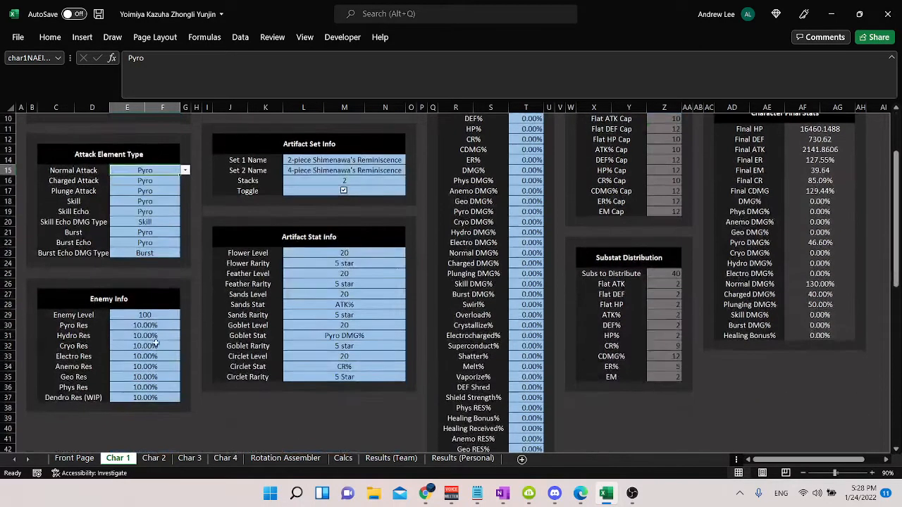
drag(152, 315, 159, 397)
click(154, 318)
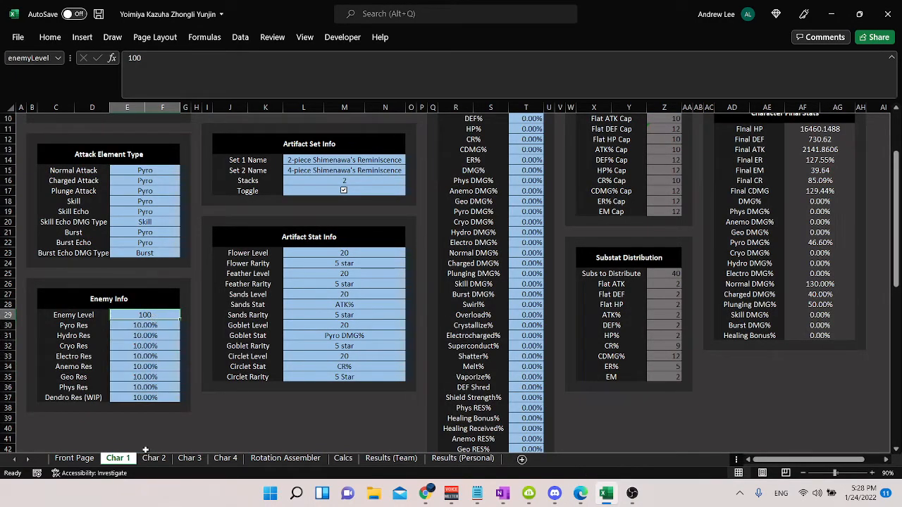
key(ctrl+Page_Down)
key(ctrl+Page_Down)
key(ctrl+Page_Down)
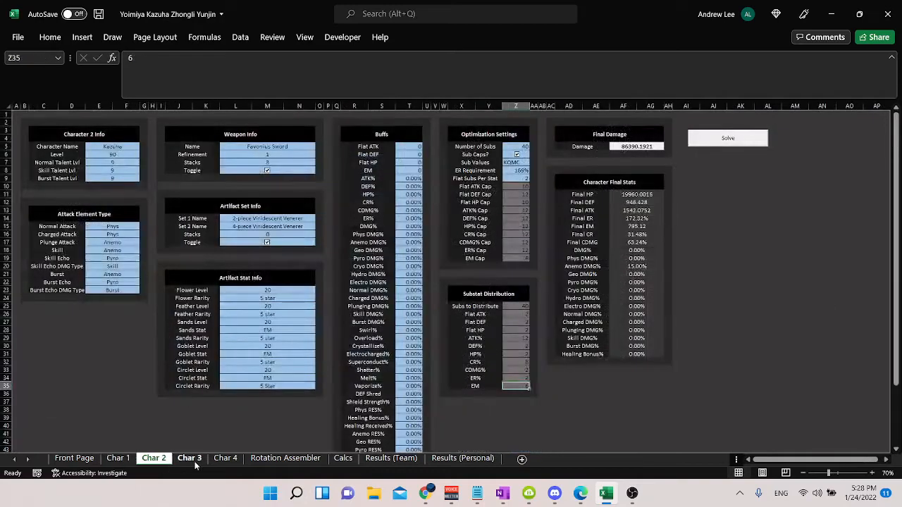
click(114, 459)
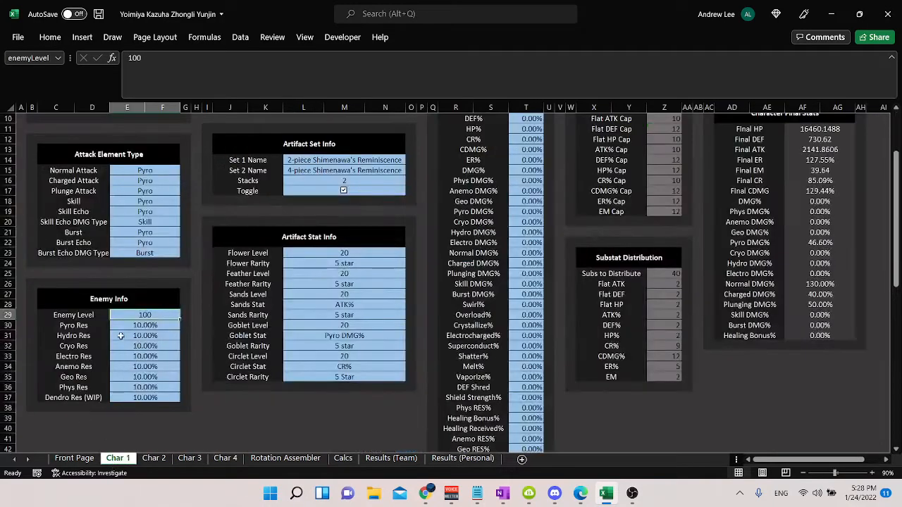
Step: Examine the enemy resistance values in the Enemy Info block, including Dendro Res (WIP)
drag(136, 325, 152, 396)
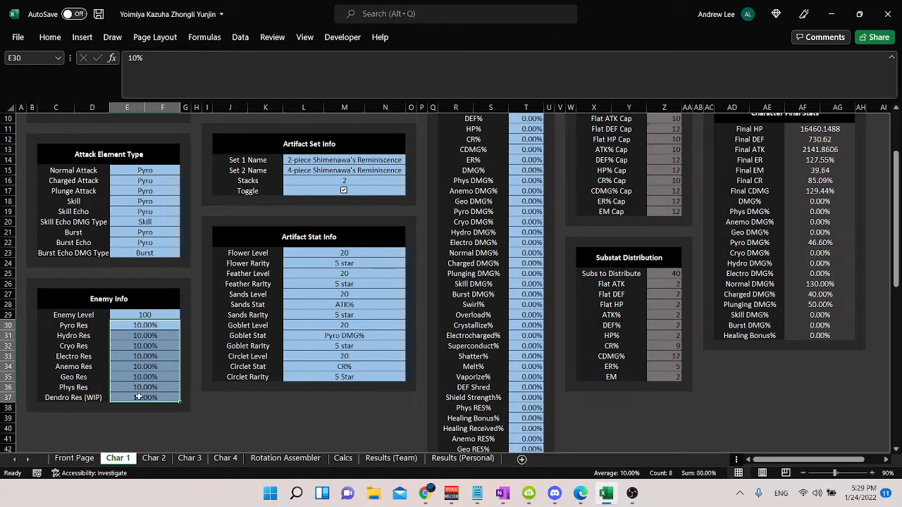
click(77, 397)
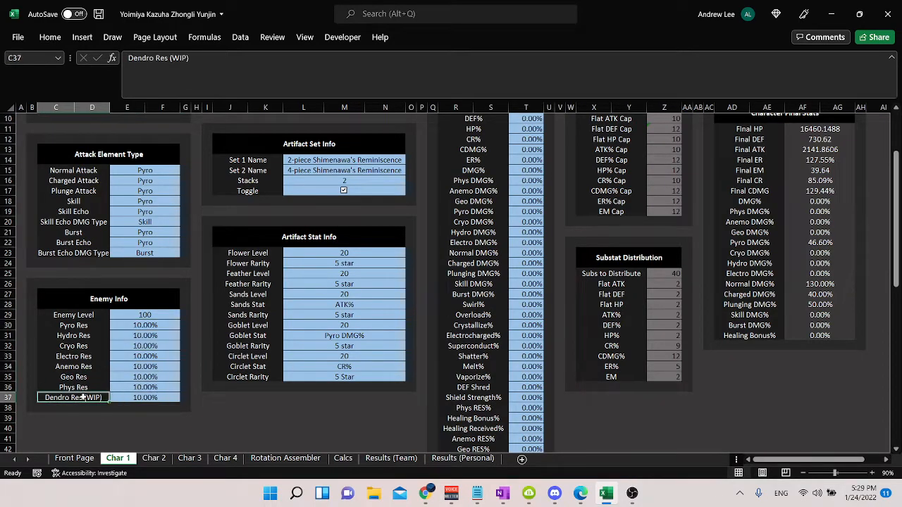
click(166, 399)
drag(148, 324, 162, 384)
Step: Try an enemy Pyro Res of -30%, check its effect on Final Damage, and undo the entry
click(146, 328)
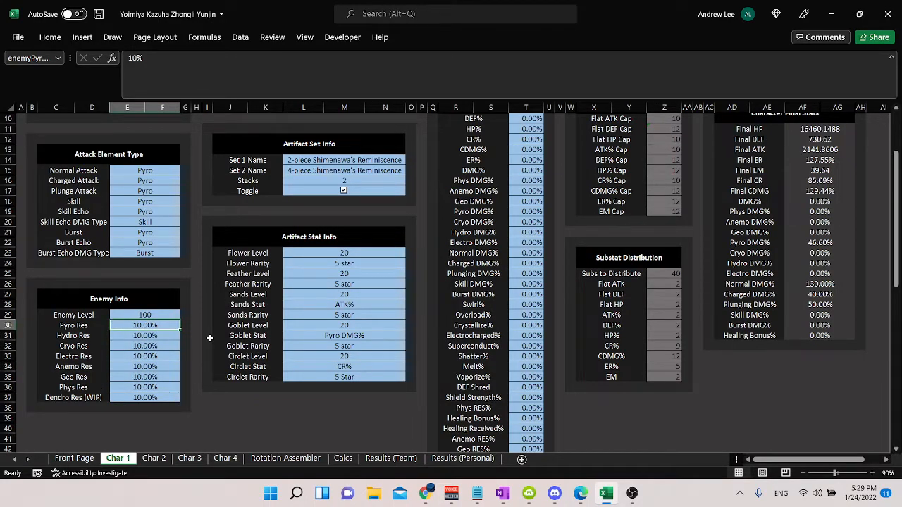
text(-30%)
key(Return)
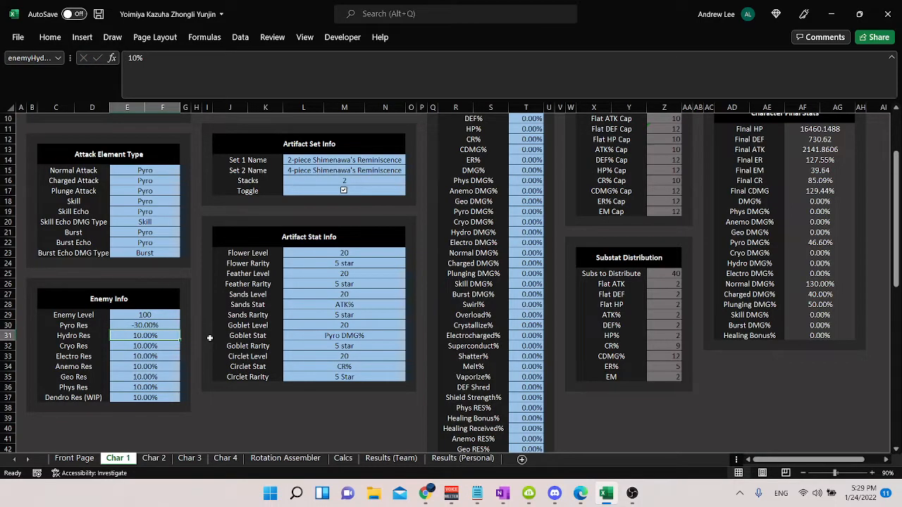
scroll(314, 310, up, 3)
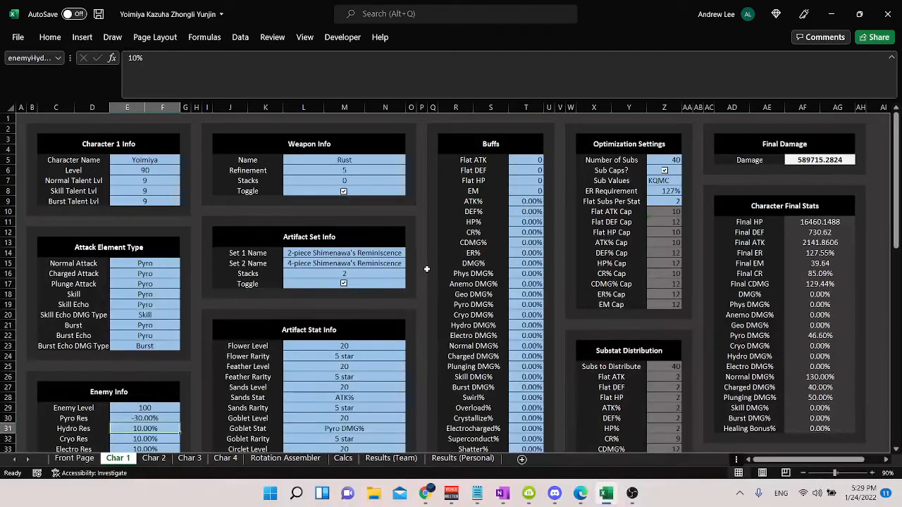
scroll(427, 267, down, 3)
key(Up)
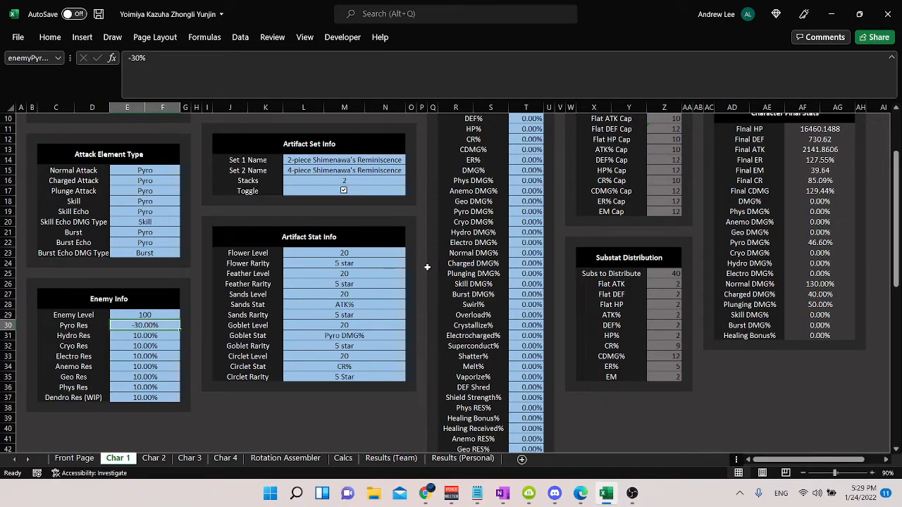
key(ctrl+z)
Step: Try Viridescent Hunt as Character 1's weapon and undo the entry
scroll(412, 296, up, 3)
click(379, 163)
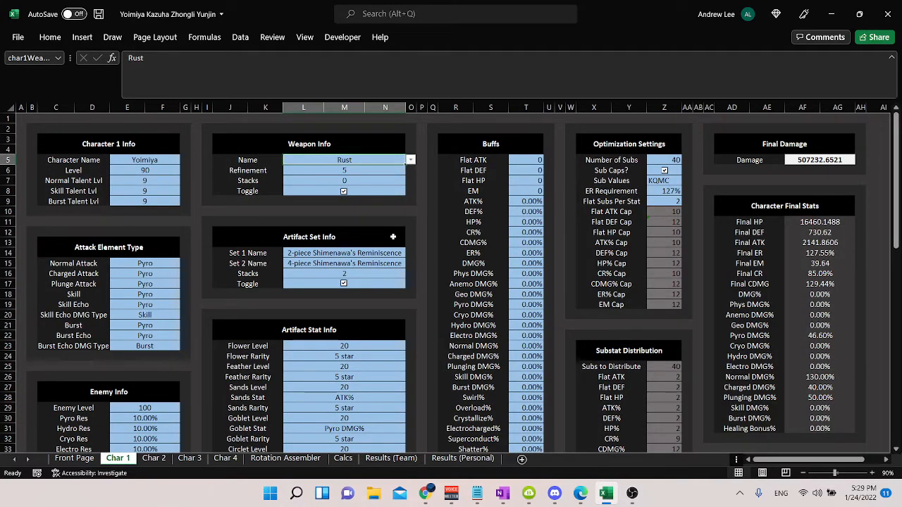
text(Virid)
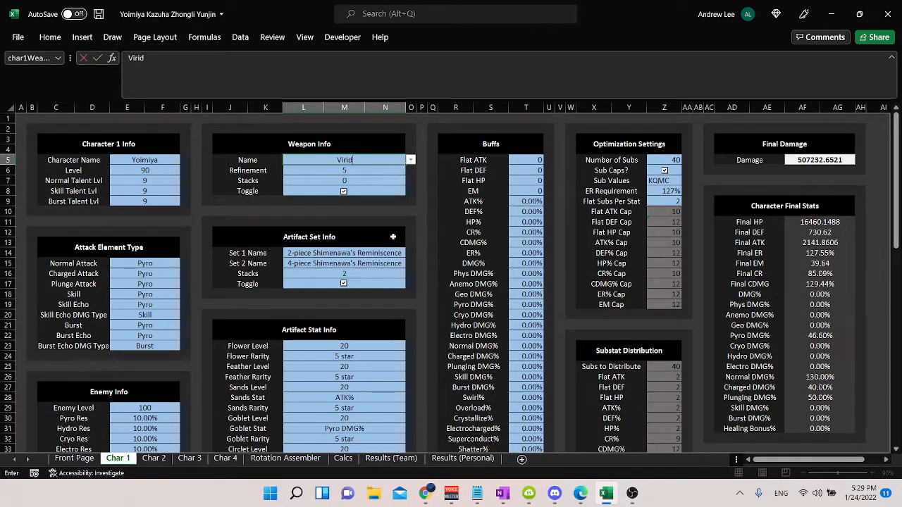
text(escent Hunt)
key(Return)
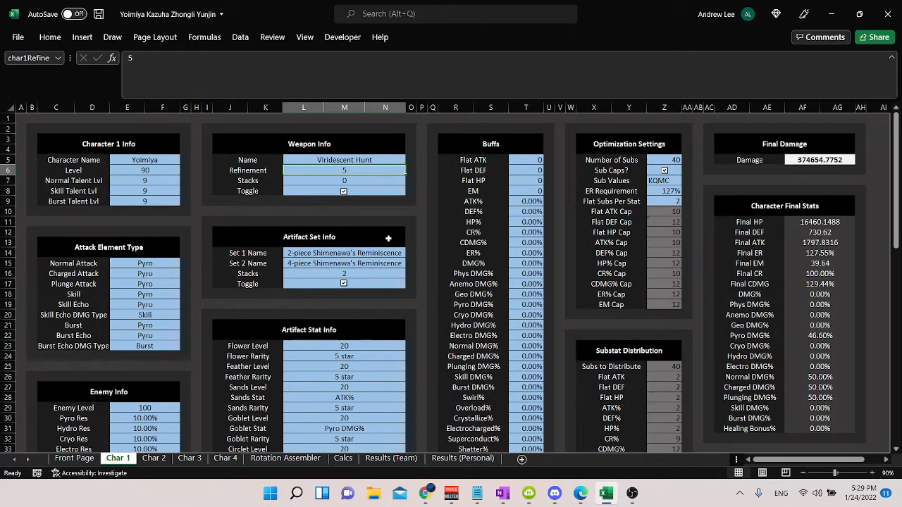
key(ctrl+z)
Step: Review the available weapon names for Character 1 along with the character name, level and refinement cells
click(411, 160)
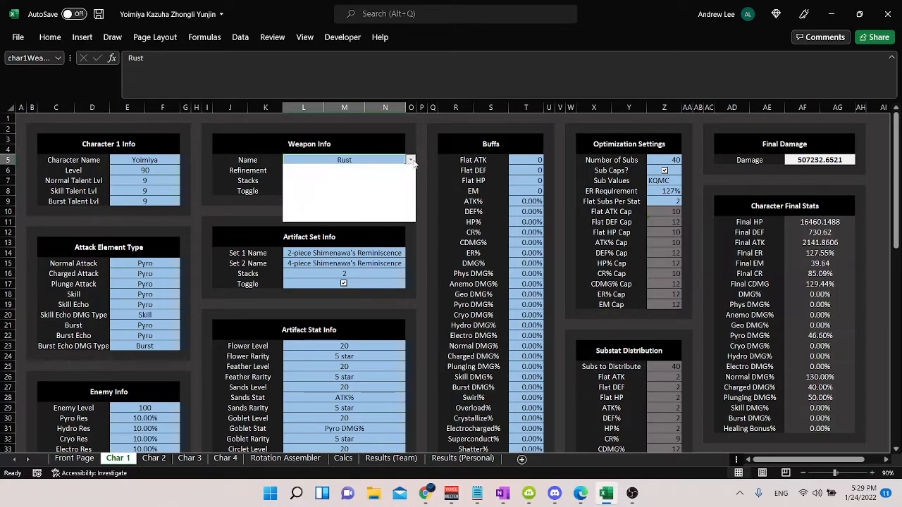
key(Escape)
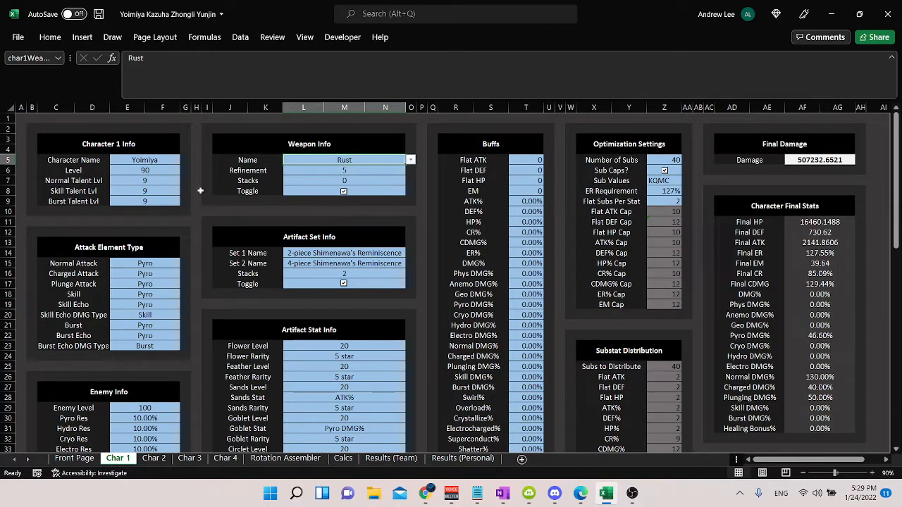
drag(133, 160, 136, 171)
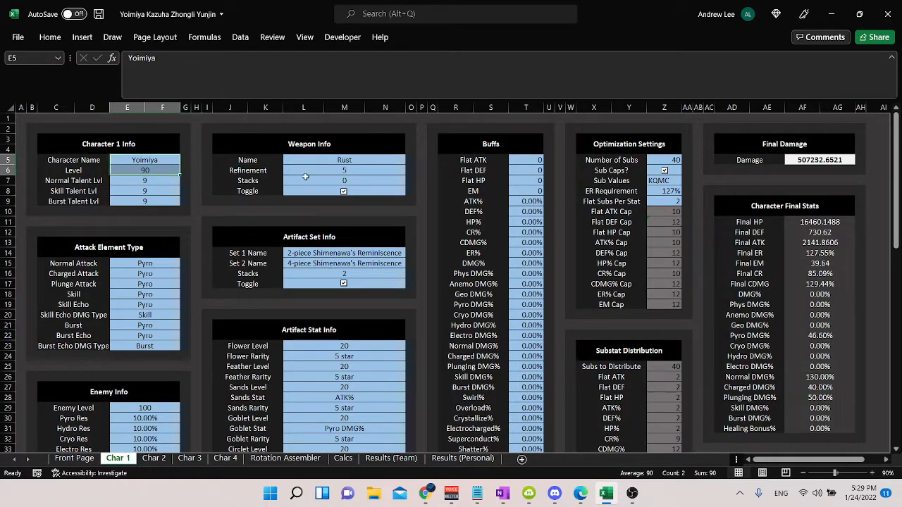
click(361, 170)
click(392, 159)
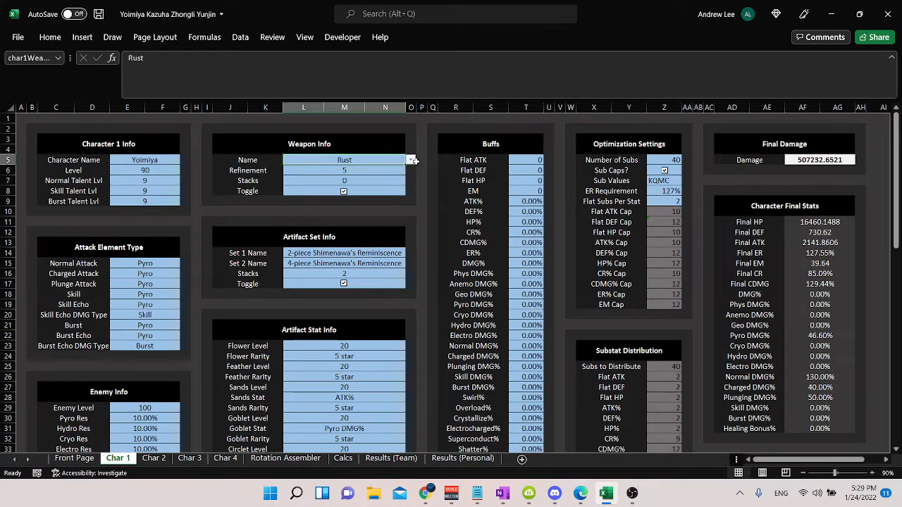
click(410, 160)
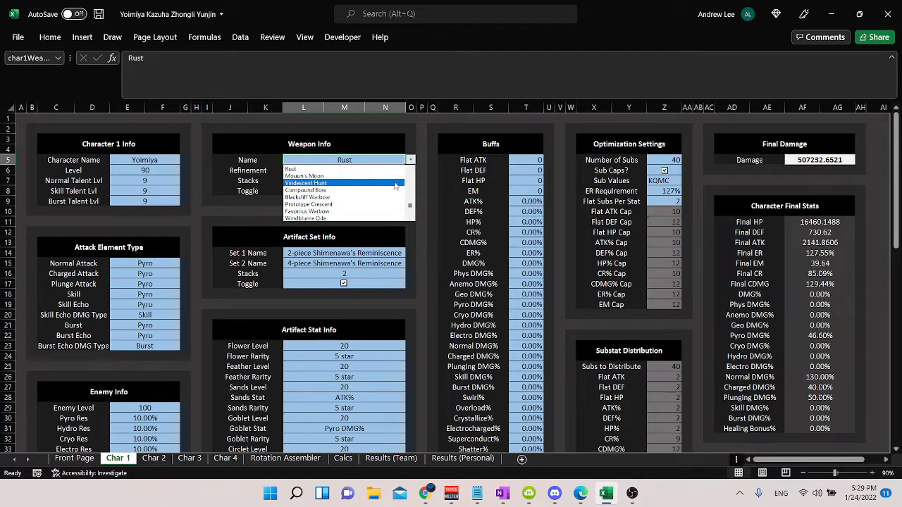
key(Escape)
Step: Try Thundering Pulse as Character 1's weapon with weapon Stacks of 2 and 3
text(Thundering Pulse)
key(Return)
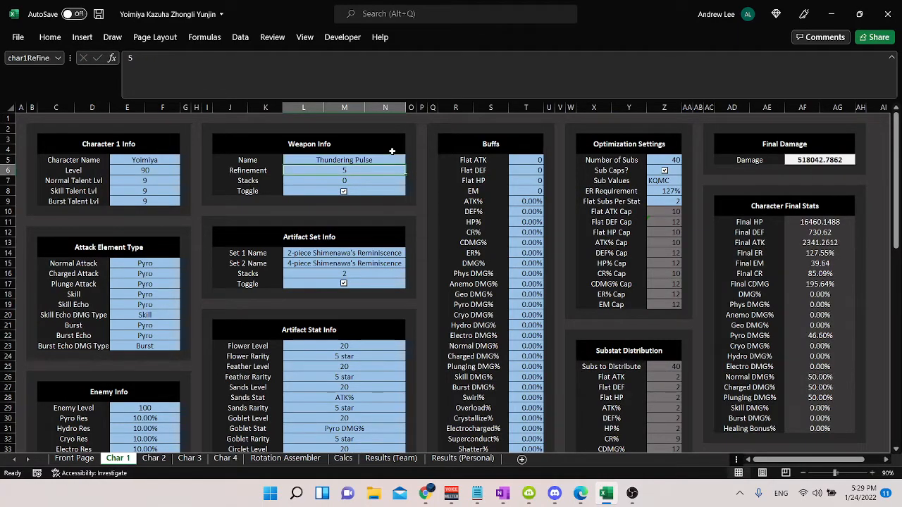
key(Return)
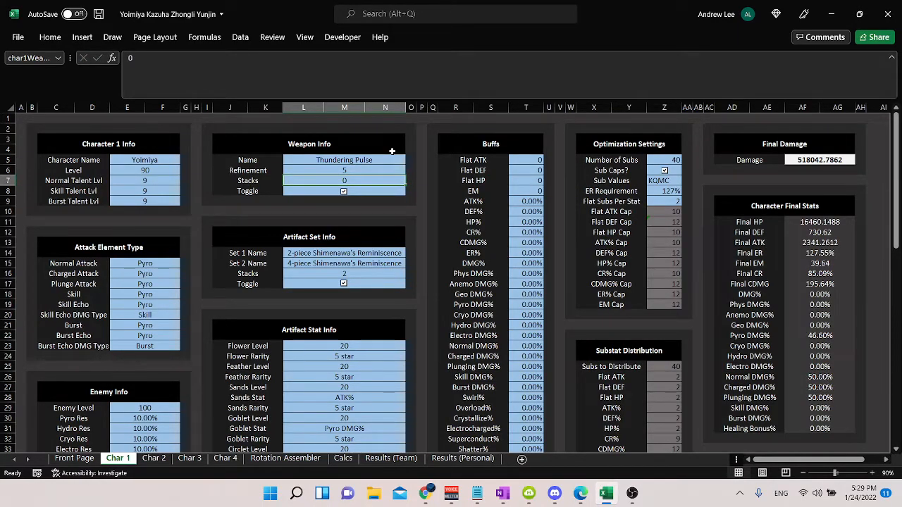
text(2)
key(Return)
key(Up)
text(3)
key(Return)
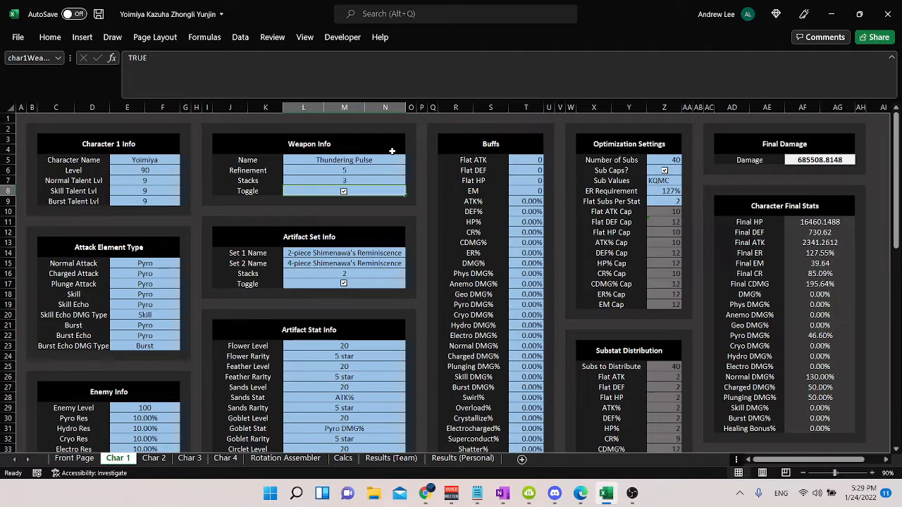
Step: Try weapon Stacks of 1, and undo the stack and weapon changes for Character 1
key(Up)
text(1)
key(ctrl+Return)
key(ctrl+z)
key(ctrl+z)
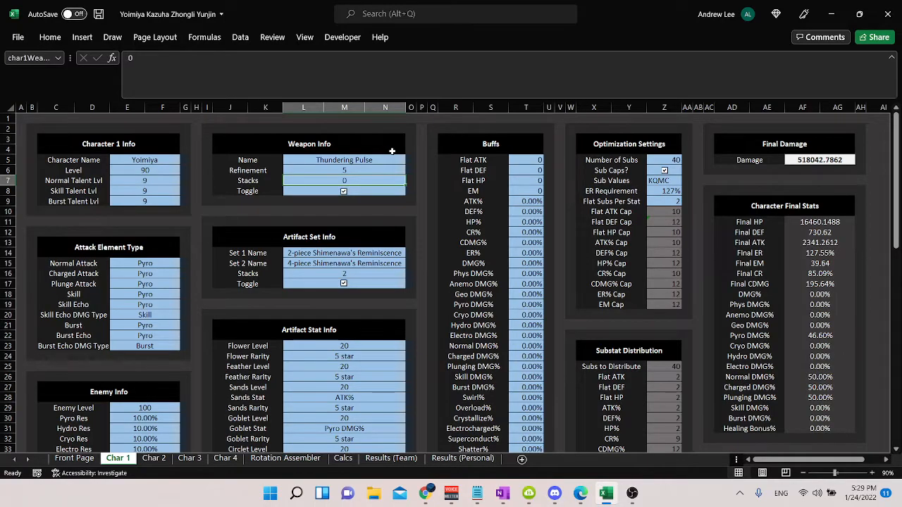
key(ctrl+z)
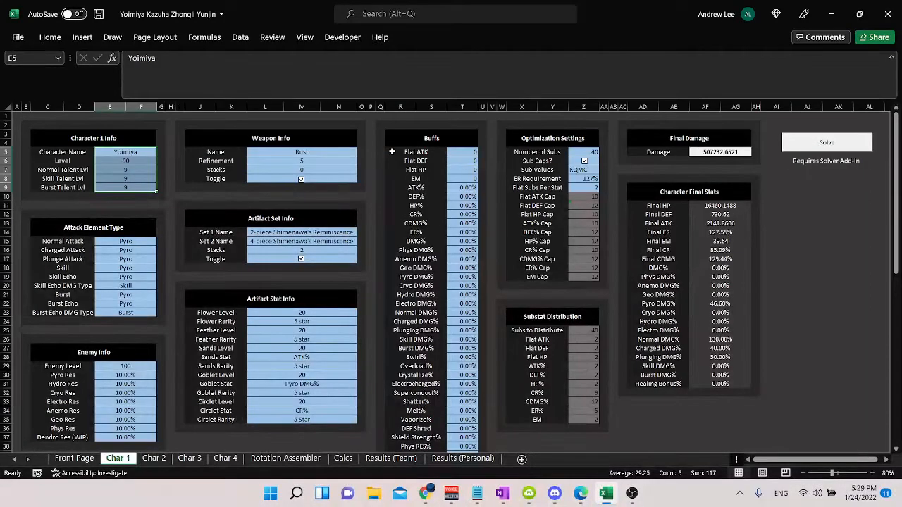
scroll(324, 165, up, 1)
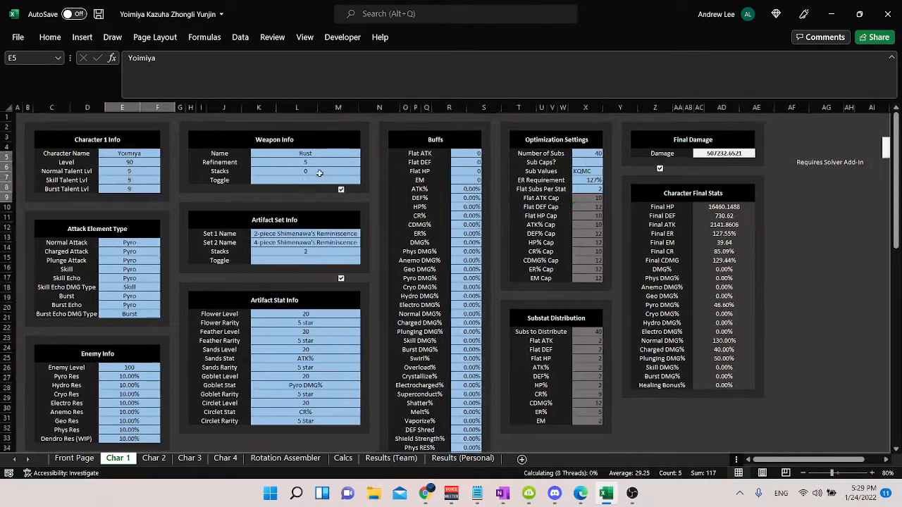
Step: Try Slingshot as Character 1's weapon and check the Final Damage
click(363, 159)
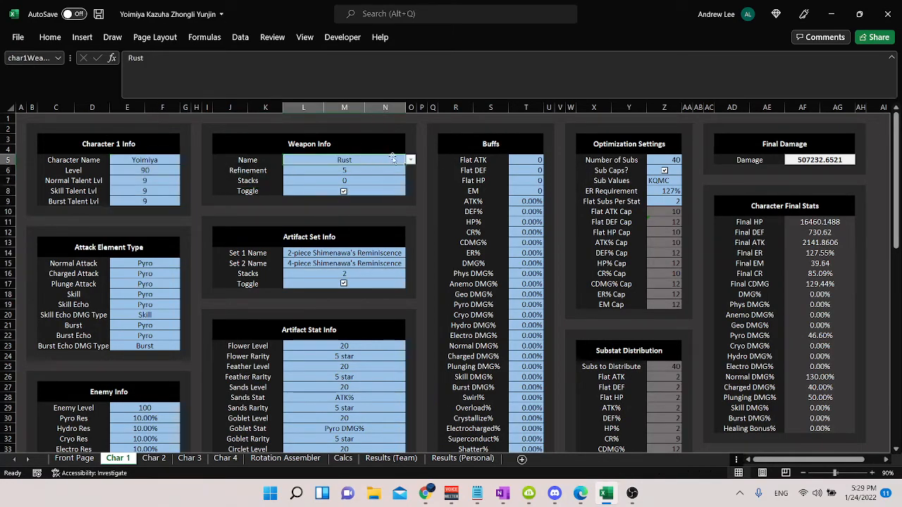
click(410, 160)
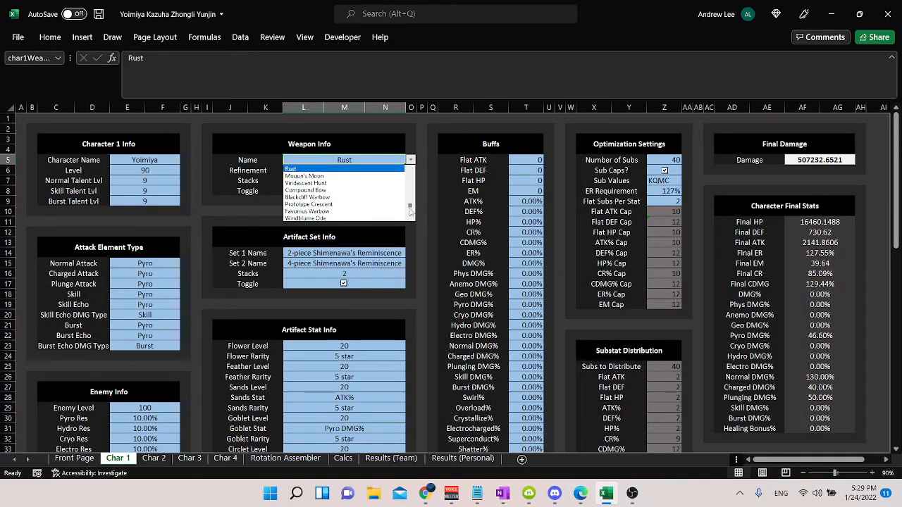
click(374, 169)
text(Slingshot)
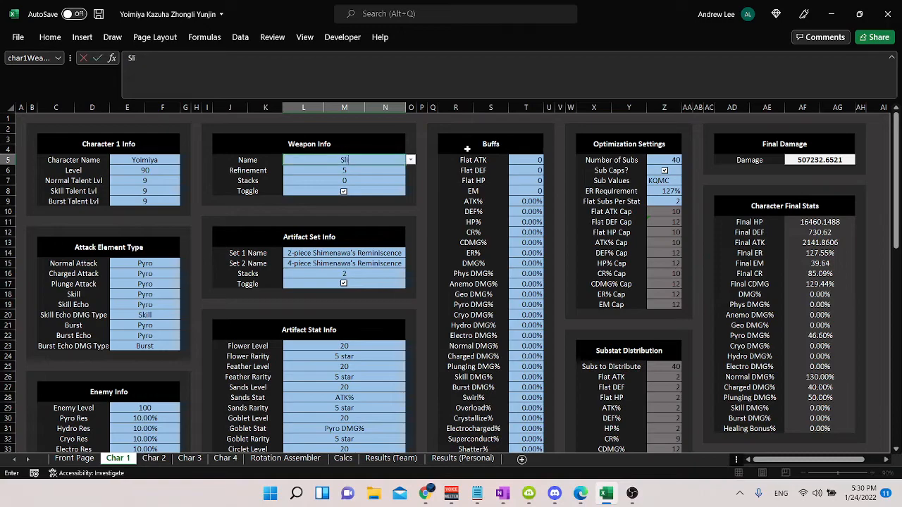
key(Return)
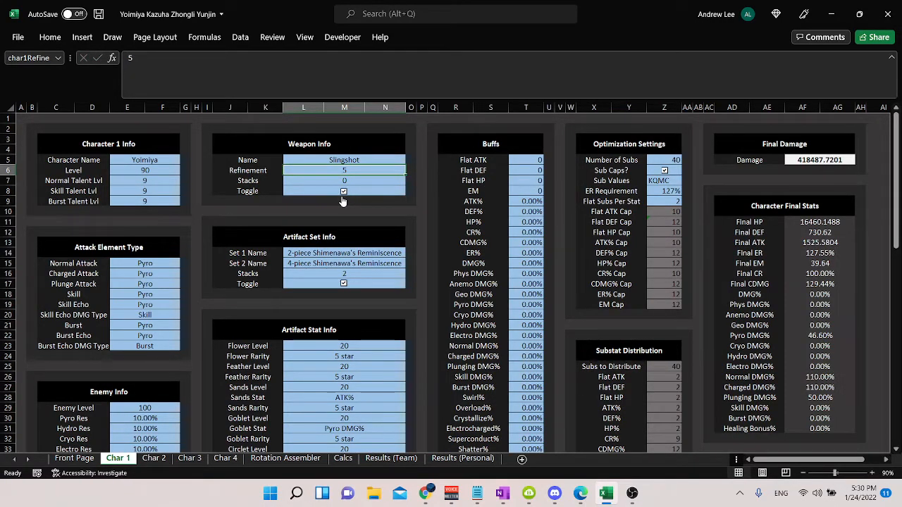
click(823, 160)
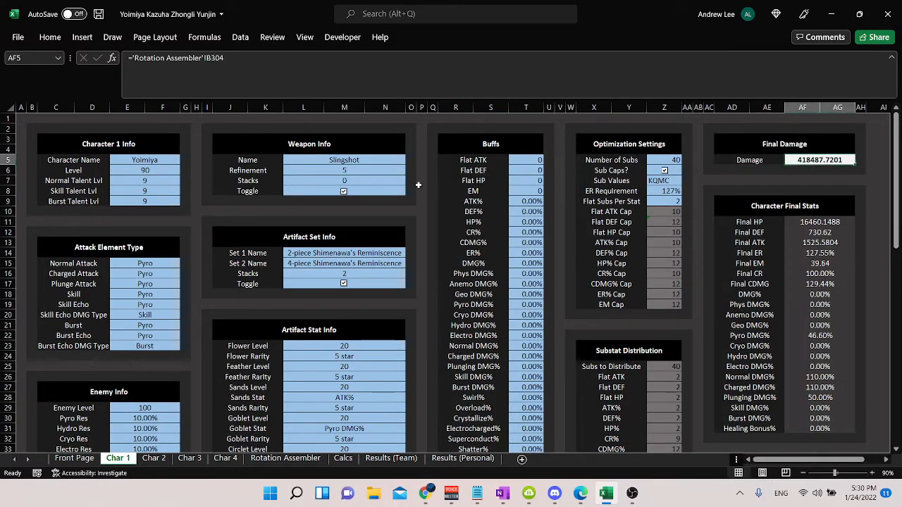
Step: Switch Character 1's weapon toggle off and back on, returning to the Char 1 sheet
click(345, 191)
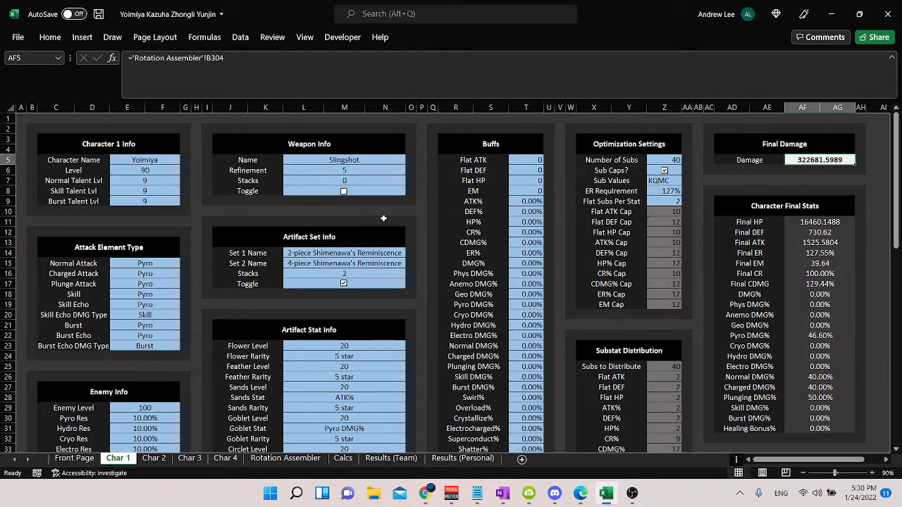
click(346, 193)
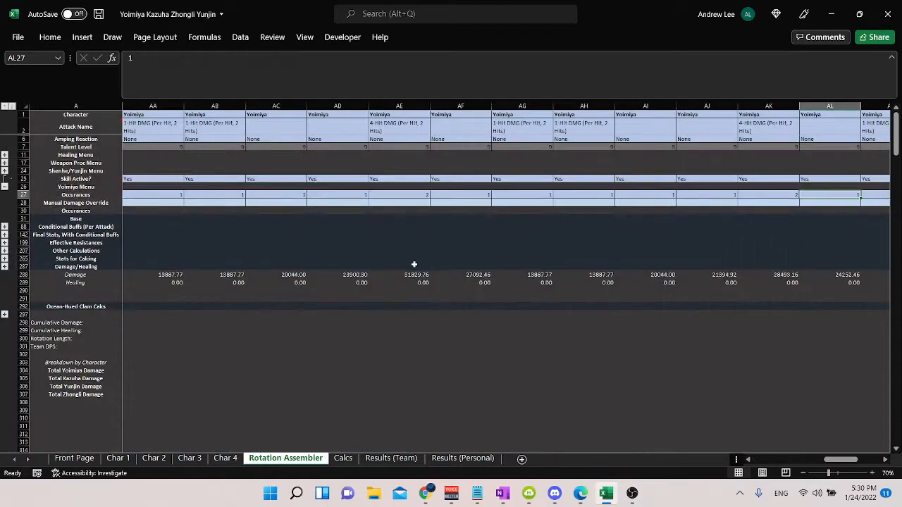
click(117, 458)
Step: Set Character 1's weapon back to Rust
click(381, 159)
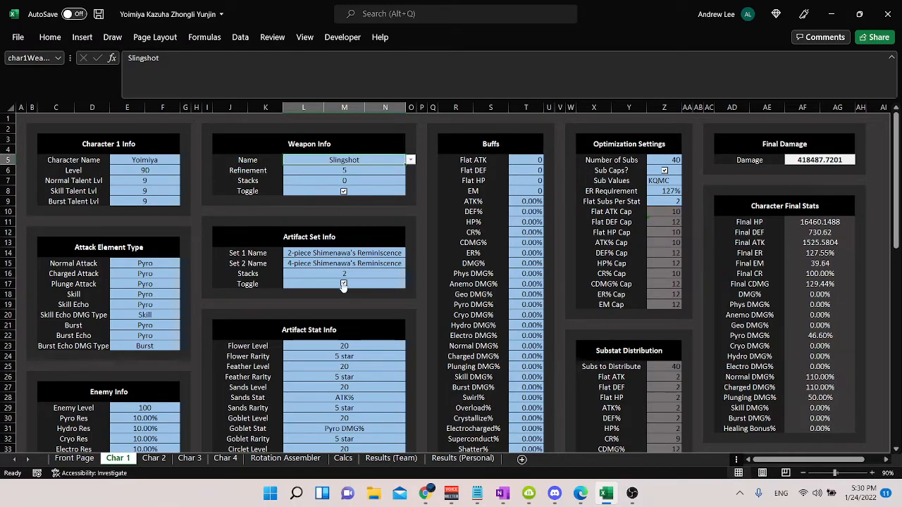
drag(344, 253, 357, 261)
click(415, 257)
click(370, 254)
click(370, 158)
text(Rust)
key(Return)
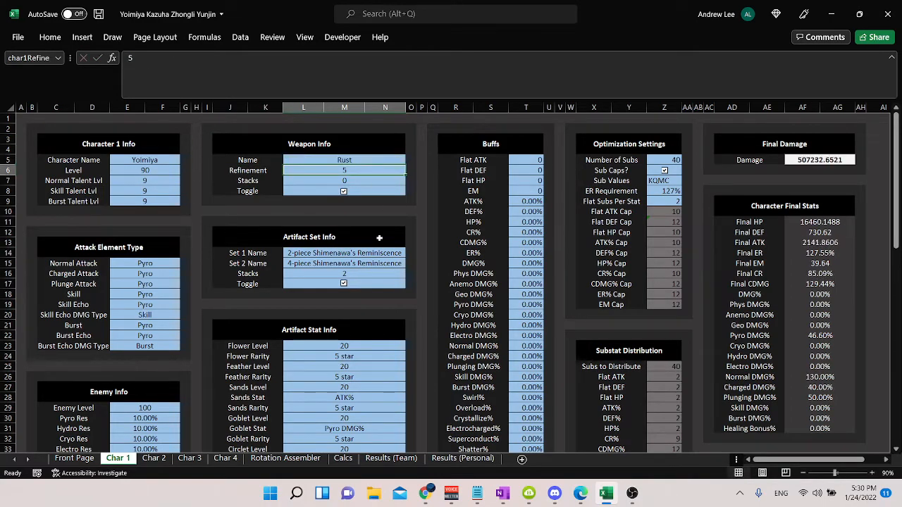
Step: Try 2-piece Blizzard Strayer as artifact Set 1 and 4-piece Blizzard Strayer as Set 2 for Character 1
click(384, 255)
click(414, 251)
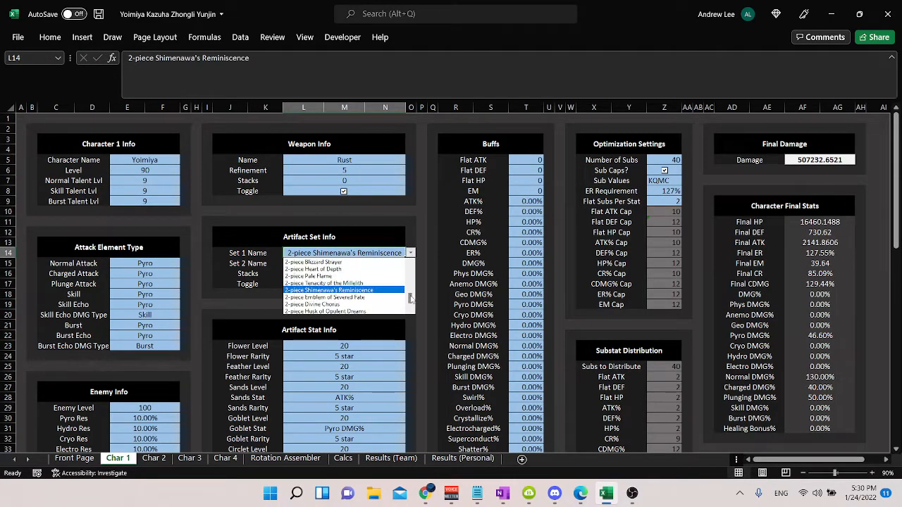
click(376, 257)
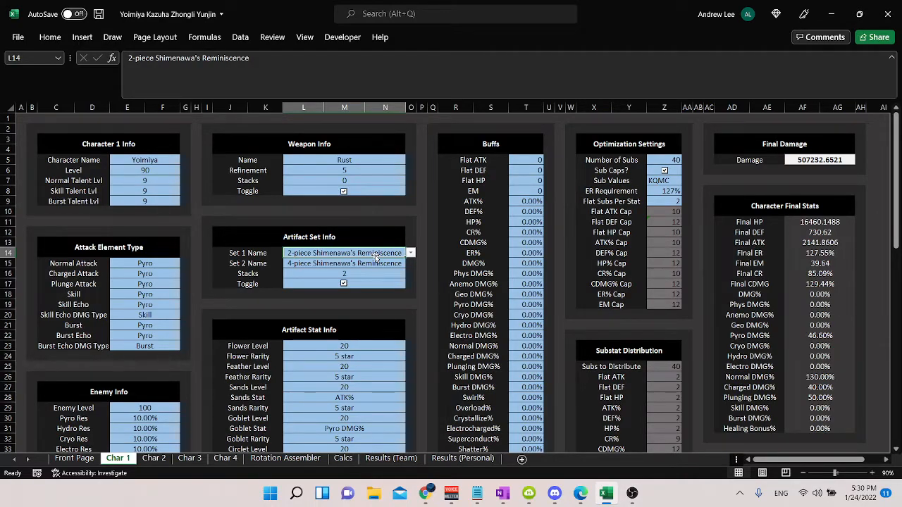
text(2)
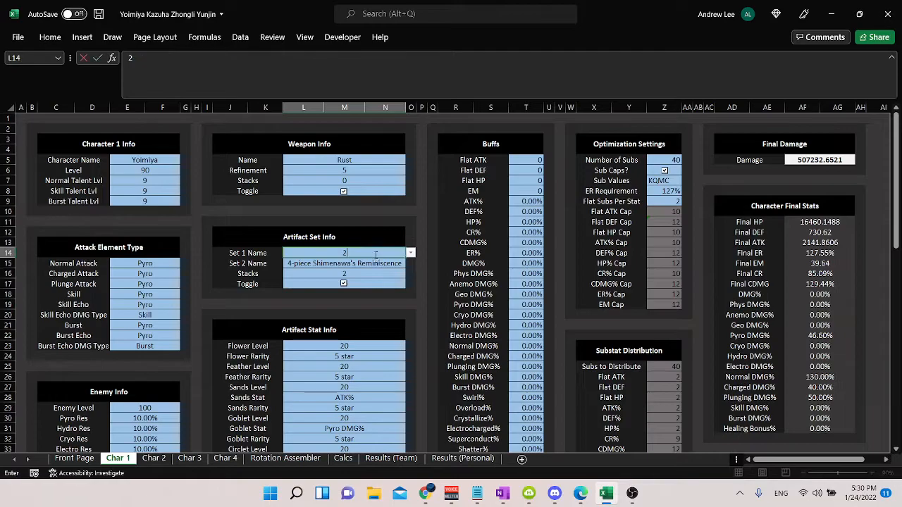
text(-piece Blizzard Strayer)
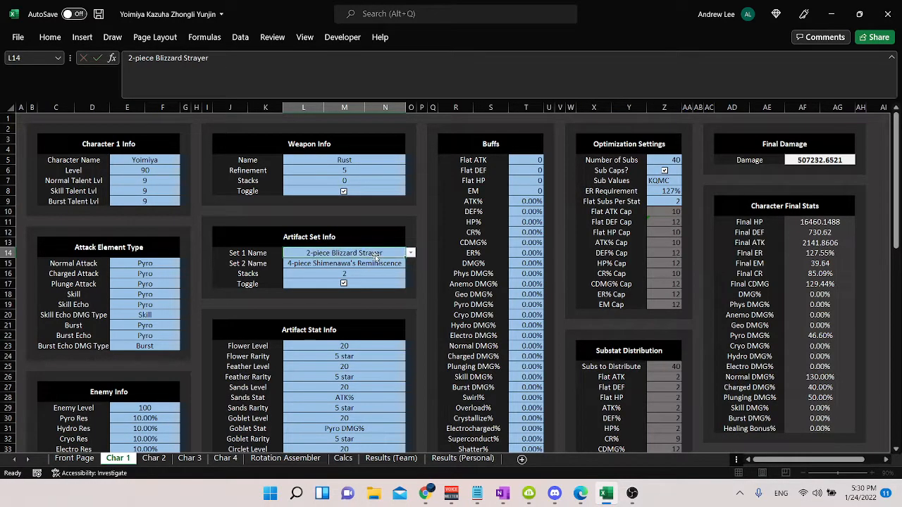
key(Return)
text(4-piece Blizzard S)
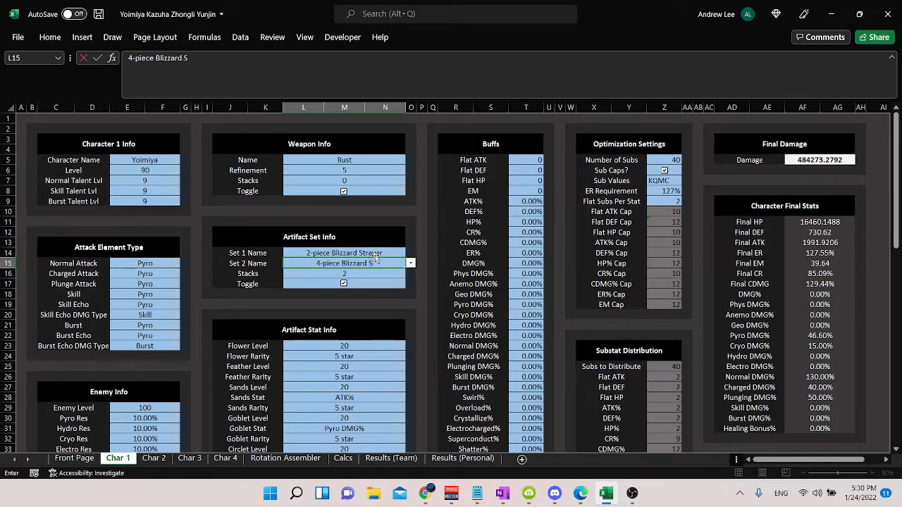
text(trayer)
key(Return)
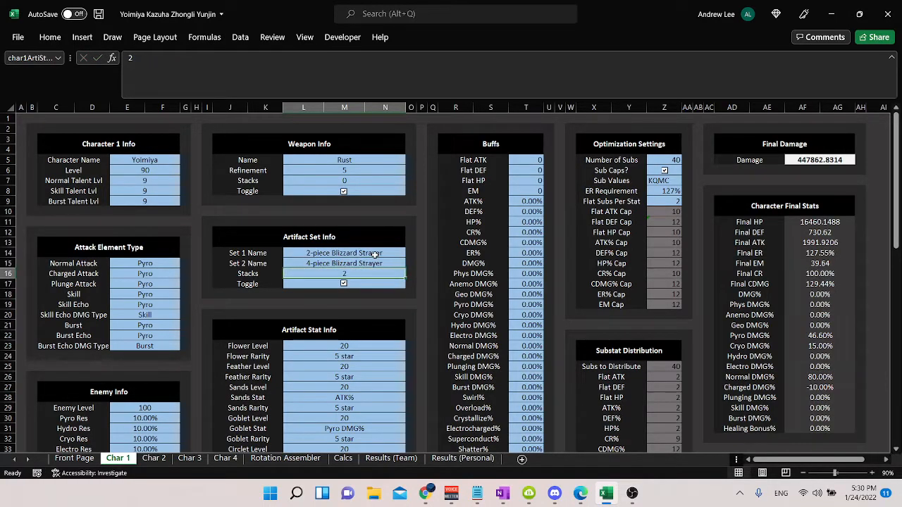
Step: Try artifact Stacks of 0 and 1 with the Blizzard Strayer sets and check the Final Damage
text(1)
key(ctrl+Return)
text(0)
key(Return)
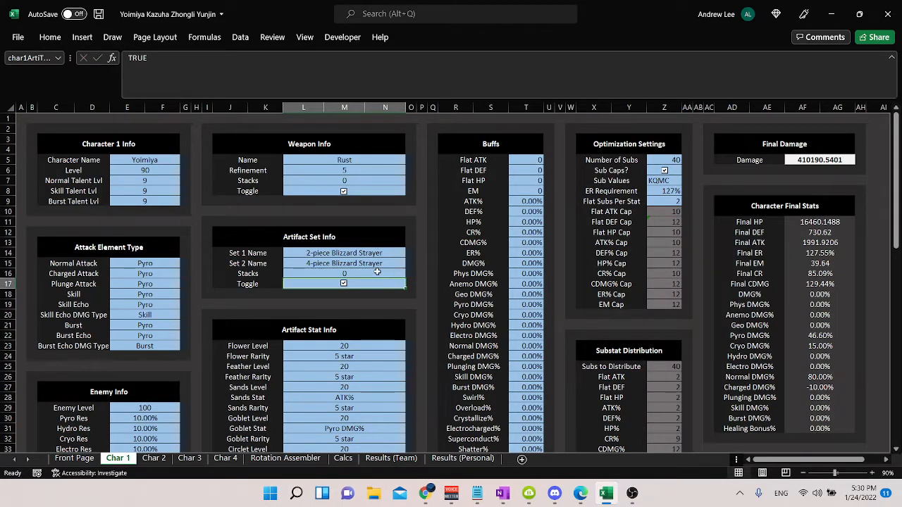
key(Up)
text(1)
key(Return)
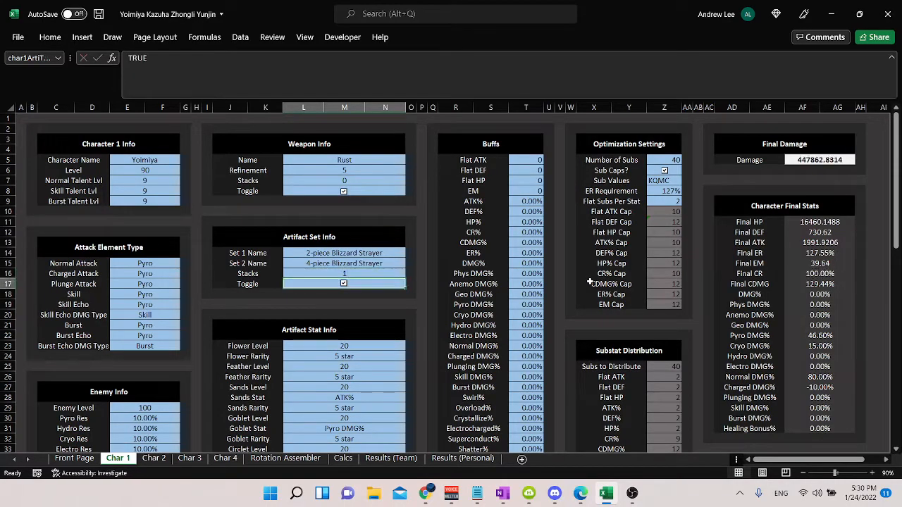
key(Up)
text(2)
key(Return)
click(809, 161)
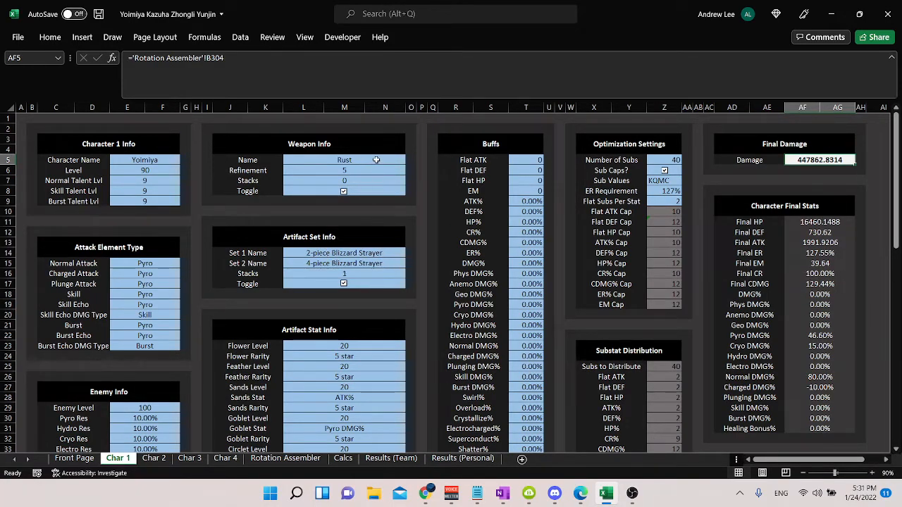
Step: Undo the artifact stack and Blizzard Strayer set changes for Character 1
key(ctrl+z)
key(ctrl+z)
key(ctrl+z)
key(ctrl+z)
key(ctrl+z)
key(ctrl+z)
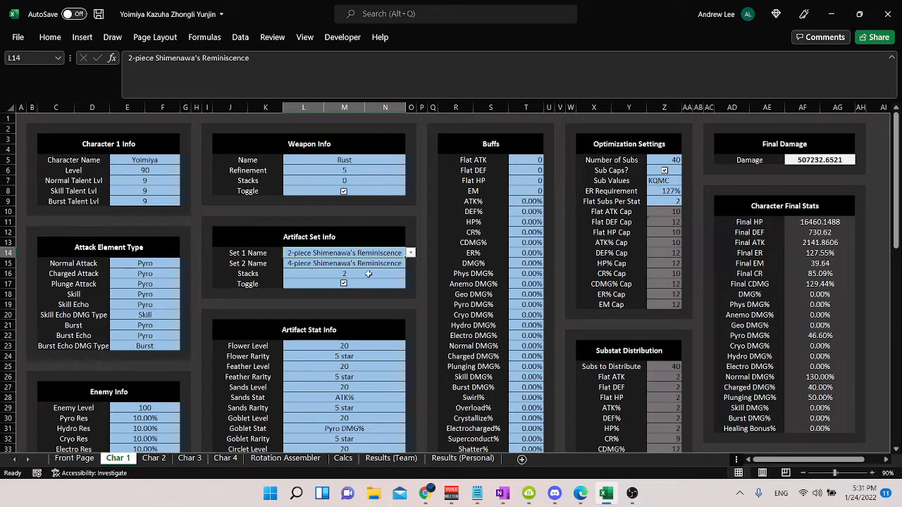
Step: Try artifact Stacks of 0 for Character 1 and set the value to 1
scroll(381, 336, down, 2)
click(378, 296)
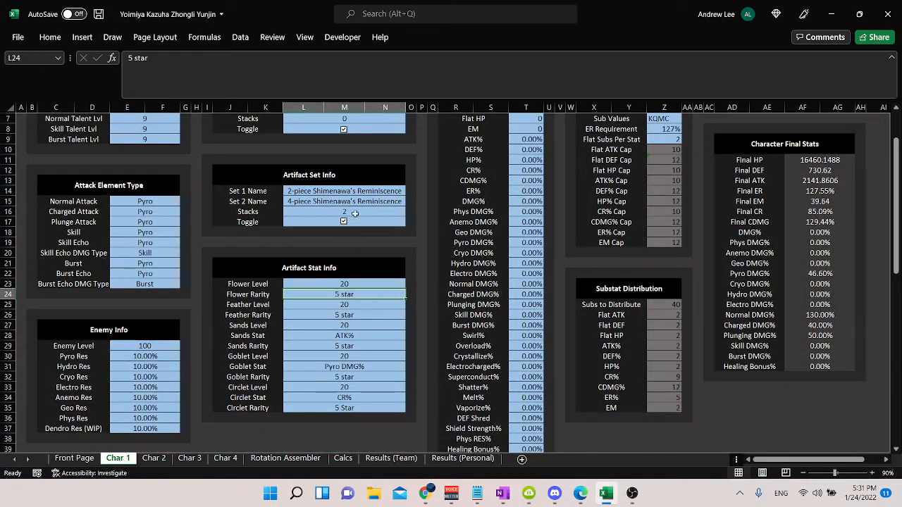
scroll(381, 246, up, 2)
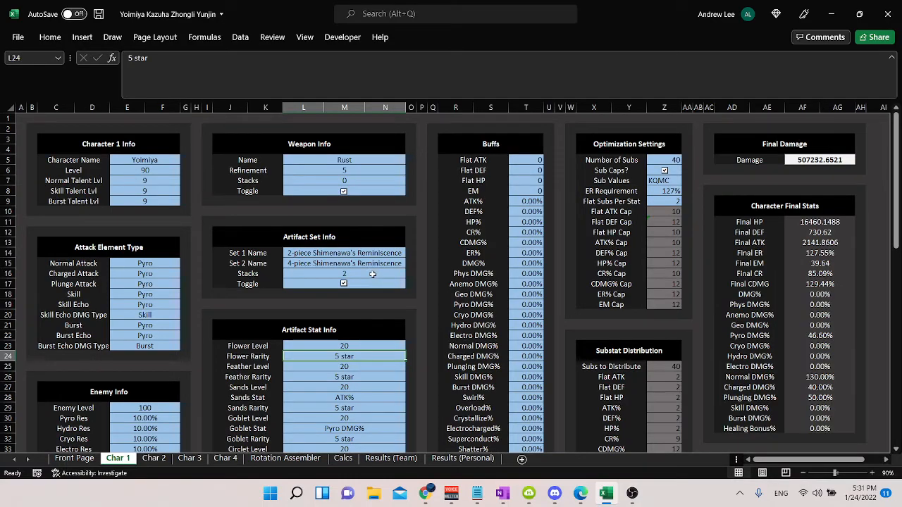
click(344, 275)
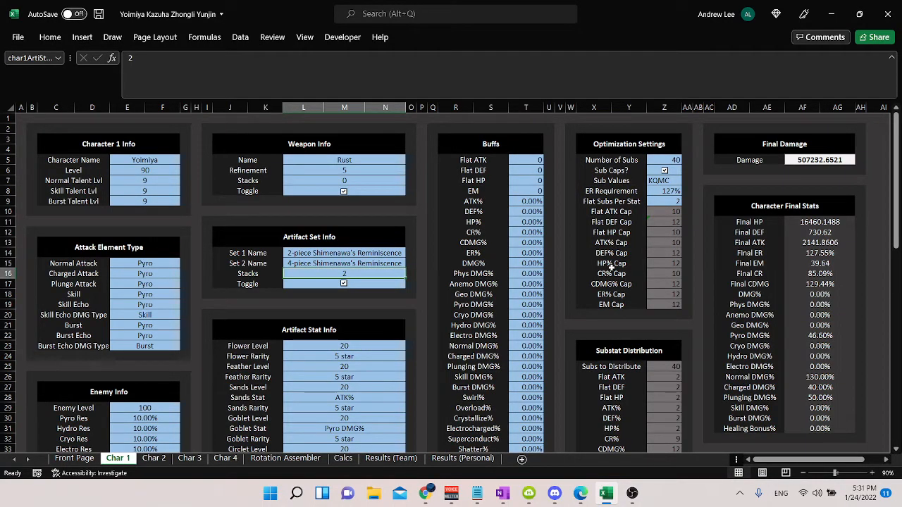
text(0)
key(Return)
text(1)
key(Return)
Step: Switch Character 1's artifact set toggle off, check the Final Damage, and switch it back on
click(344, 287)
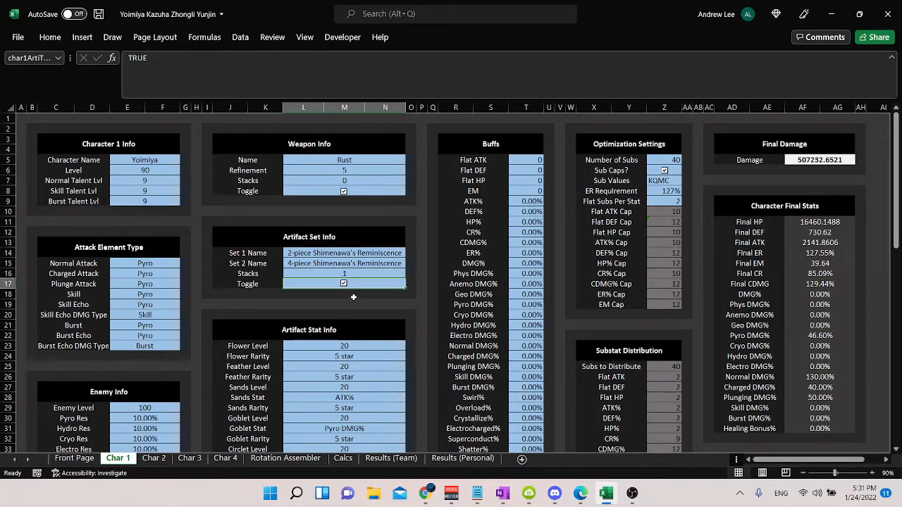
click(344, 283)
click(821, 160)
click(344, 284)
click(421, 325)
Step: Review the artifact level, main stat and rarity cells under Artifact Stat Info
scroll(349, 294, down, 3)
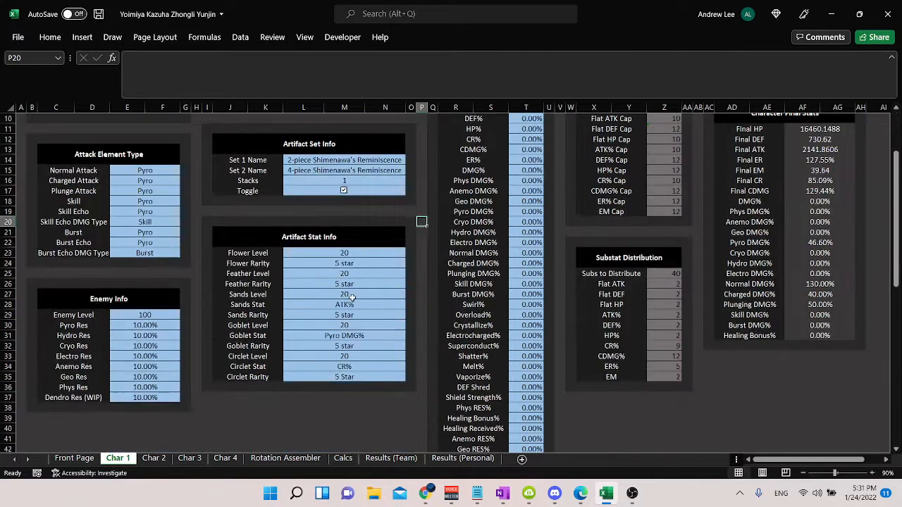
drag(364, 304, 368, 375)
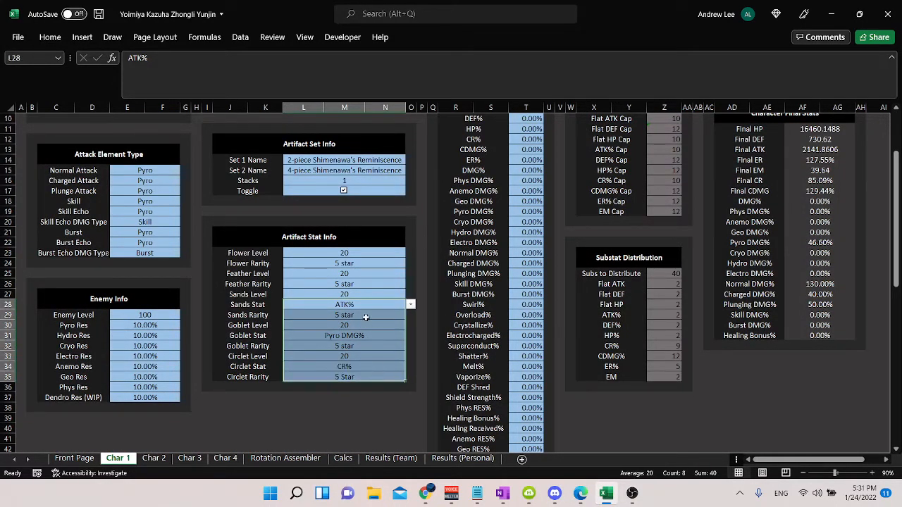
click(365, 265)
click(369, 253)
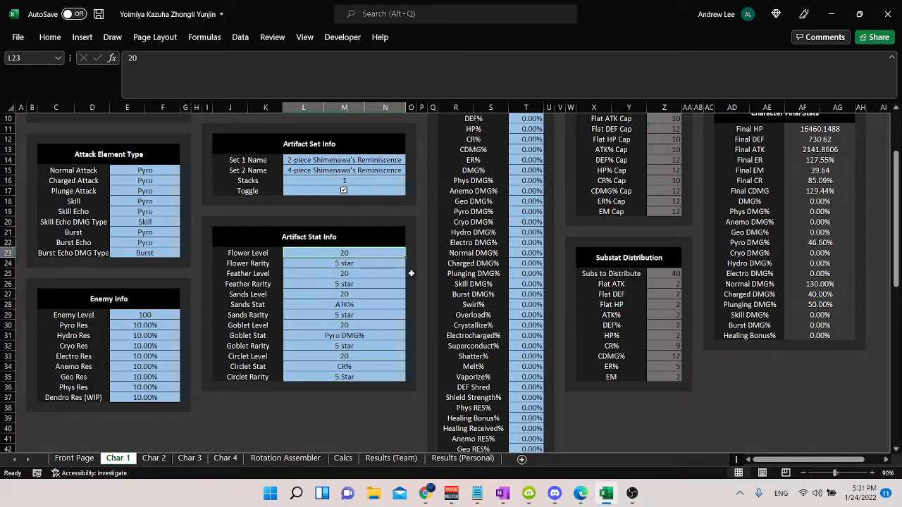
Step: Try 4-star as the Flower Rarity and check the Final HP
key(Down)
text(4-star)
key(ctrl+Return)
scroll(624, 239, up, 3)
click(820, 221)
scroll(575, 325, down, 1)
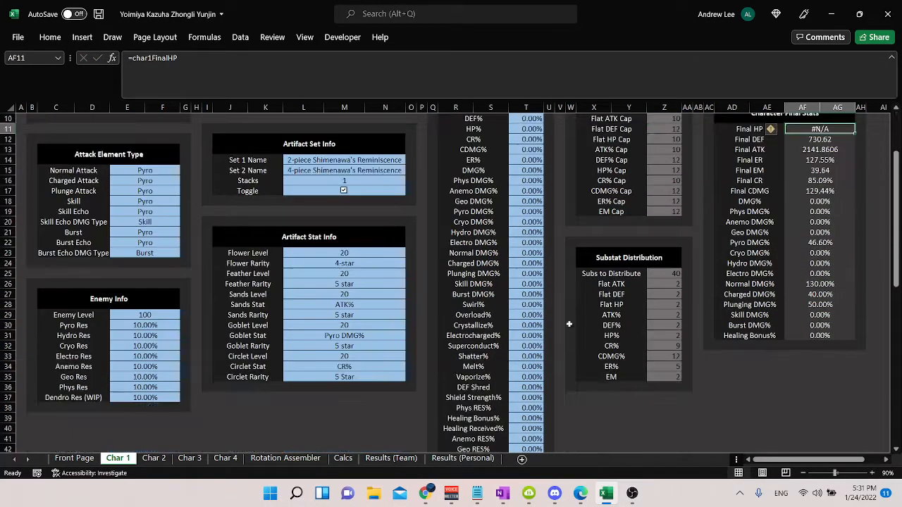
scroll(320, 350, up, 2)
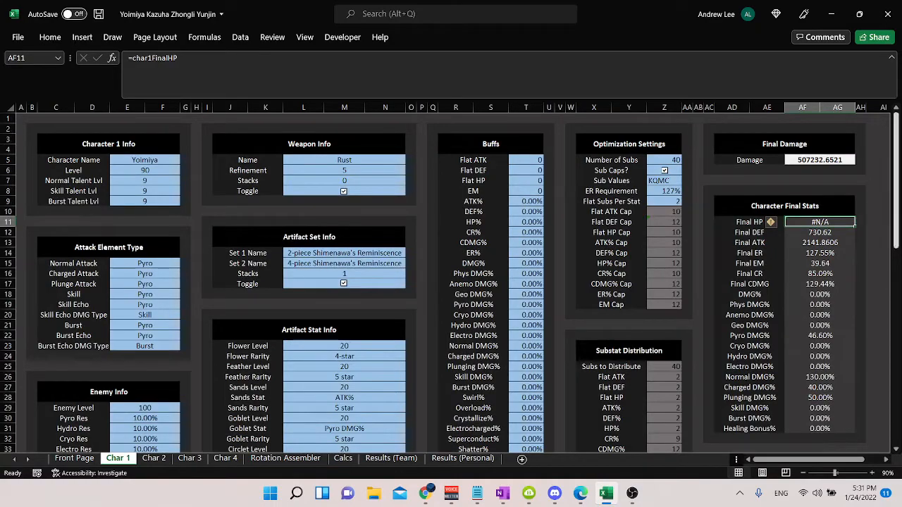
Step: Try a Flower Level of 16 with a Flower Rarity of 4 star and check the Final HP
click(338, 345)
text(16)
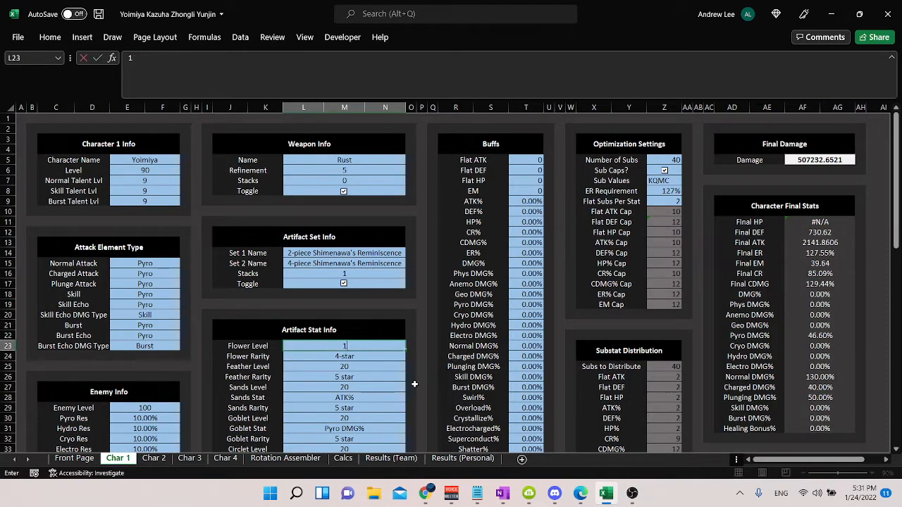
click(421, 341)
click(366, 344)
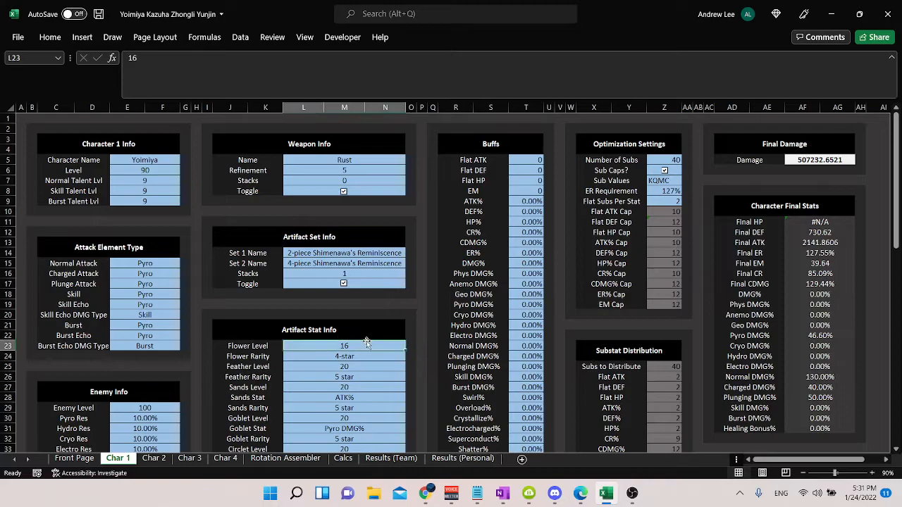
click(365, 357)
text(4 star)
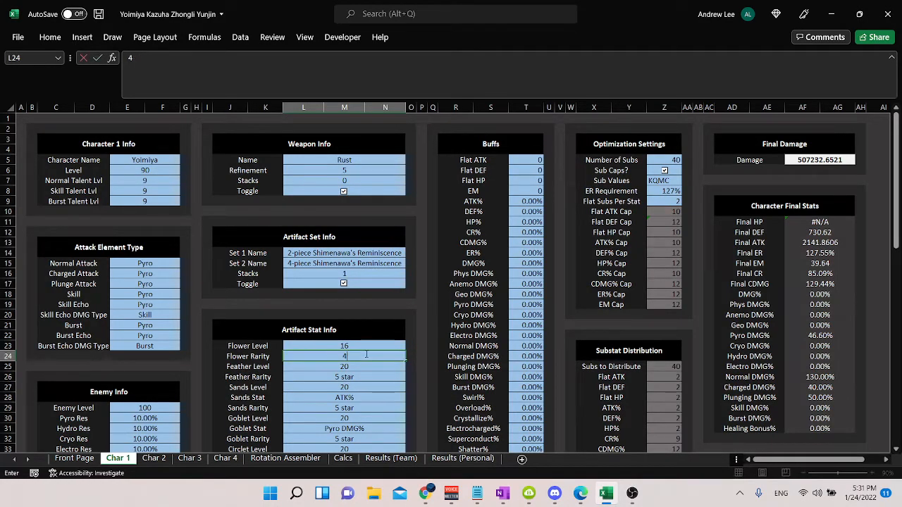
key(Return)
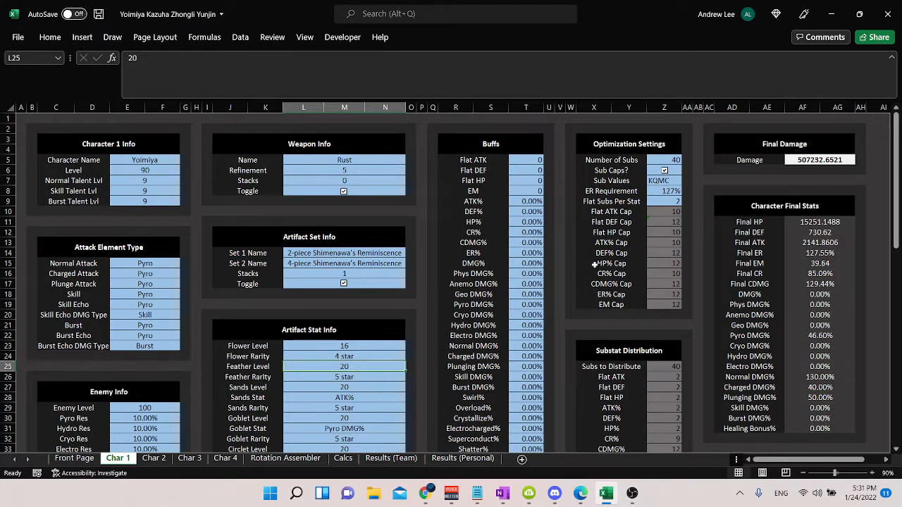
click(822, 223)
Step: Set the Flower Rarity back to 5 star and the Flower Level back to 20
click(356, 354)
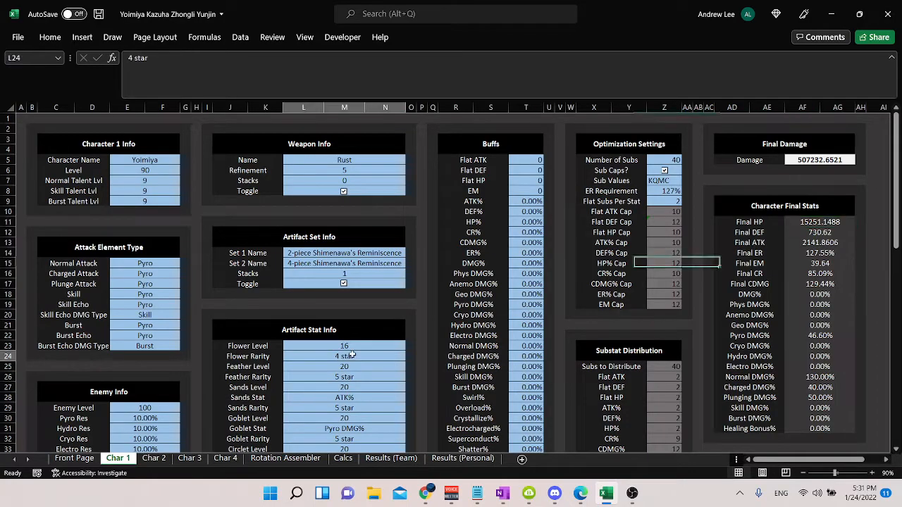
text(5 star)
key(Up)
text(20)
key(Return)
Step: Examine the Buffs inputs on the Char 1 sheet from Flat ATK down to Overload%
scroll(423, 281, down, 4)
scroll(514, 175, up, 4)
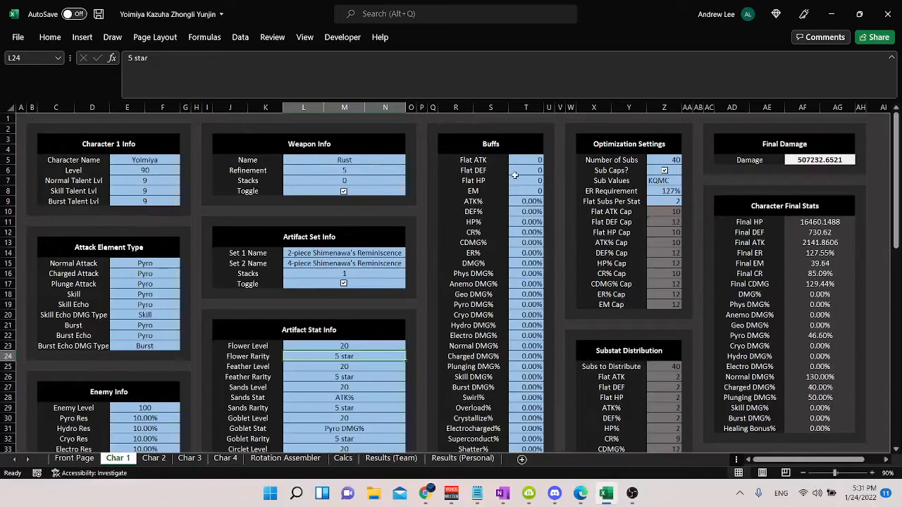
drag(531, 161, 533, 408)
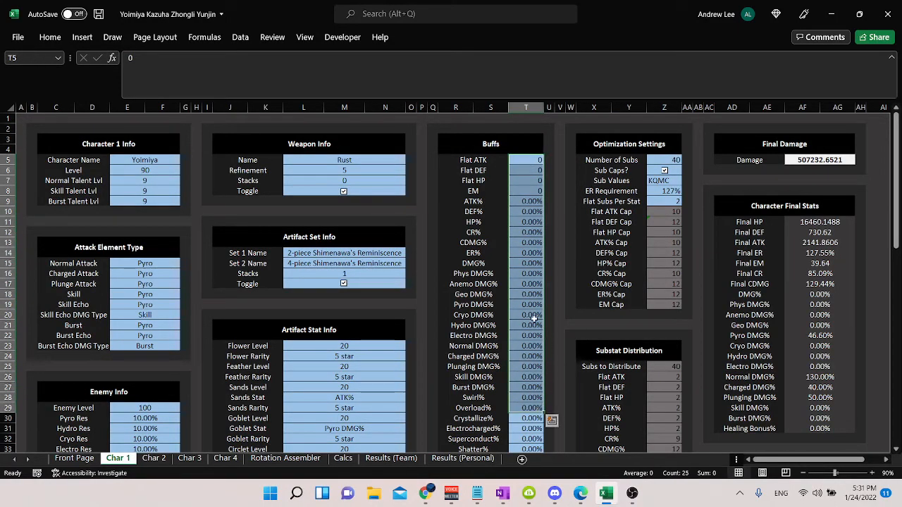
Step: Try a value of 25 for the ATK% buff
click(533, 317)
key(Down)
key(Up)
key(Up)
key(Up)
key(Up)
key(Up)
key(Up)
key(Up)
key(Up)
key(Up)
key(Up)
key(Up)
key(Up)
text(25)
key(ctrl+Return)
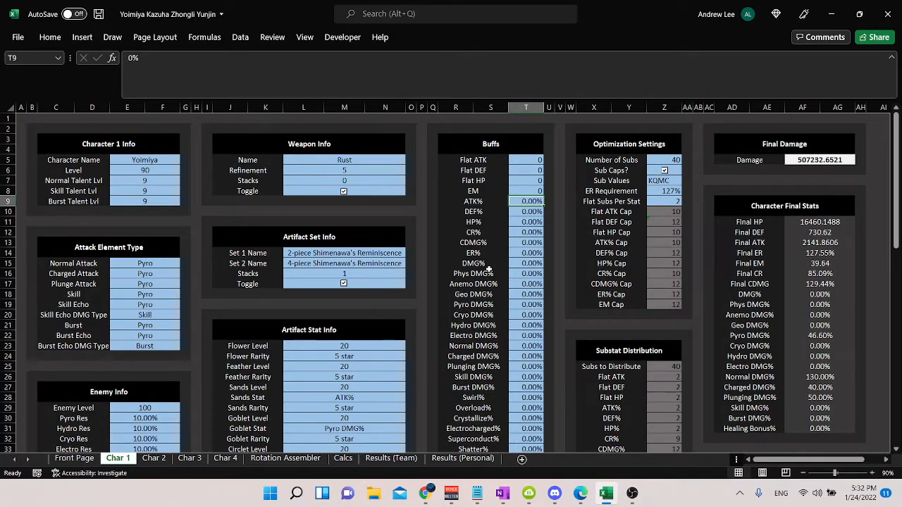
Step: Examine the resistance values under Enemy Info and compare them with the Buffs column
scroll(344, 216, down, 3)
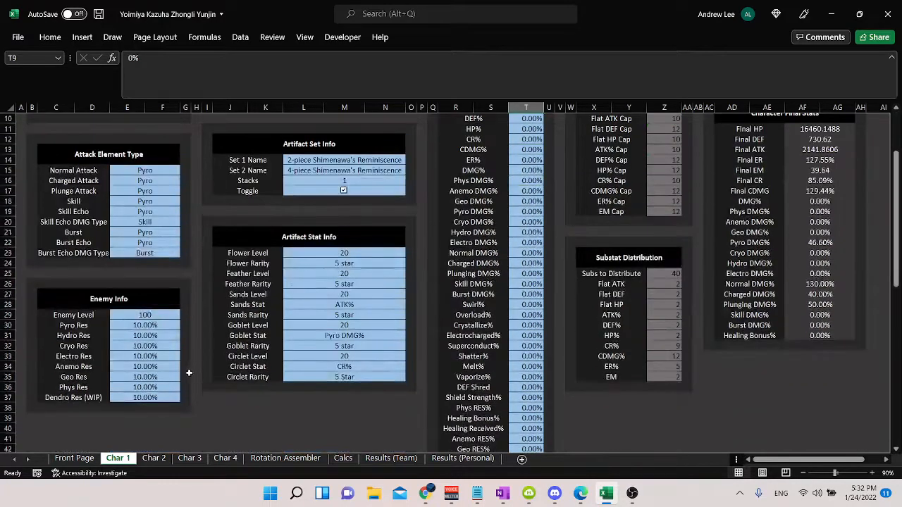
drag(125, 325, 166, 398)
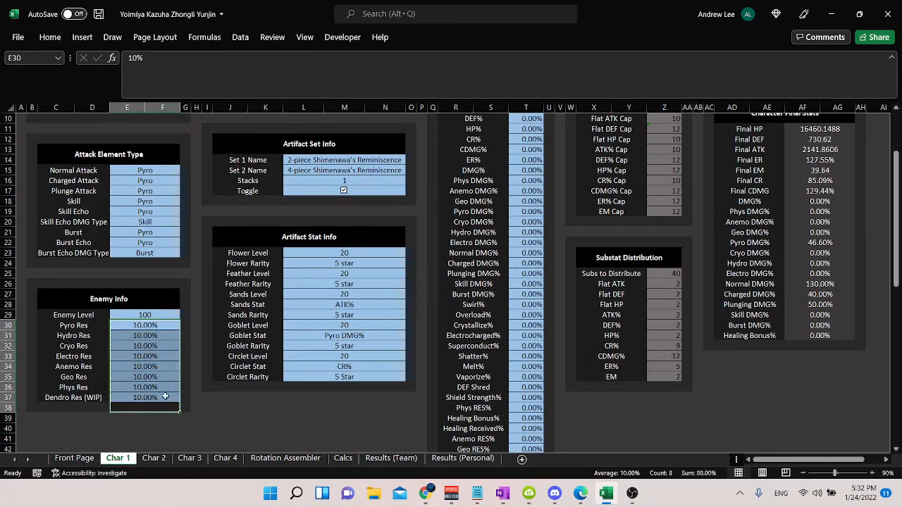
scroll(248, 356, up, 3)
drag(525, 191, 525, 398)
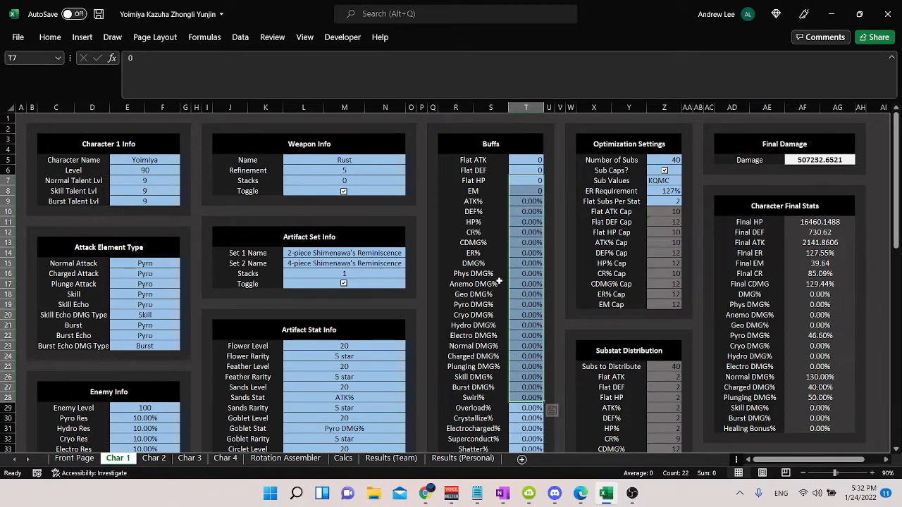
click(513, 242)
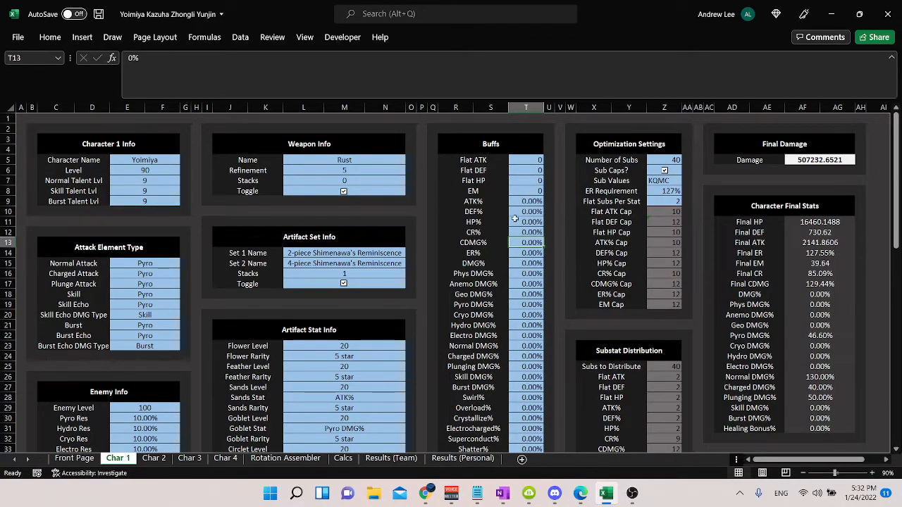
Step: Examine the Number of Subs, Sub Values, ER Requirement and stat caps in Optimization Settings, along with the Substat Distribution
click(672, 160)
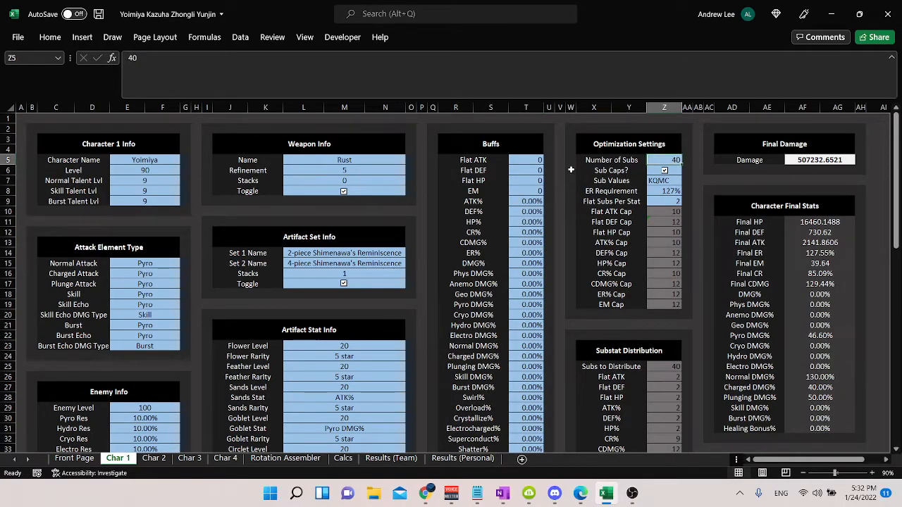
click(674, 182)
click(671, 193)
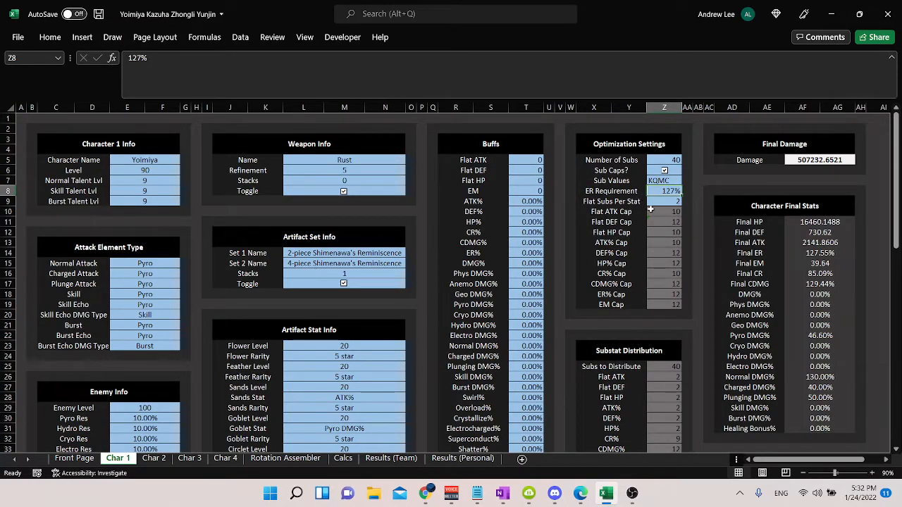
drag(672, 212, 678, 306)
scroll(684, 308, down, 4)
drag(667, 253, 668, 313)
scroll(672, 232, up, 4)
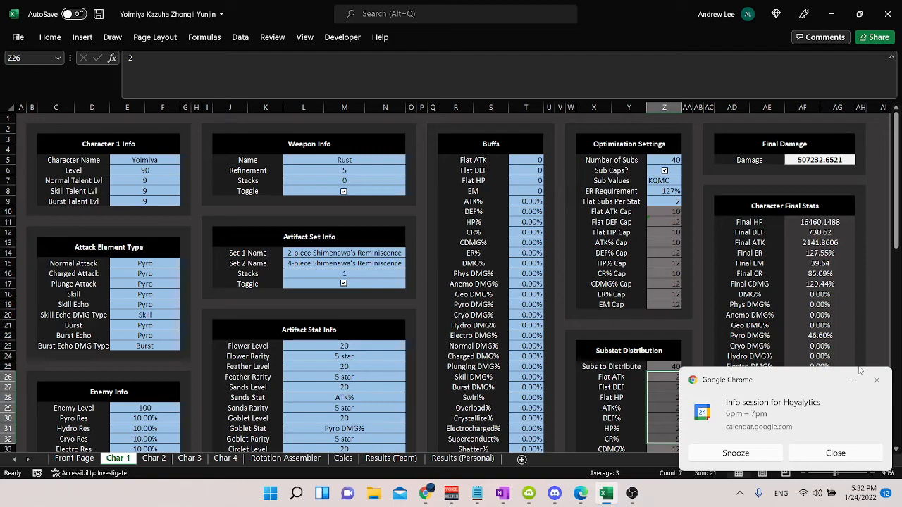
Step: Dismiss the calendar notification and compare the substat caps with the Substat Distribution and the Final CDMG
click(877, 379)
drag(673, 222, 670, 300)
drag(673, 212, 676, 306)
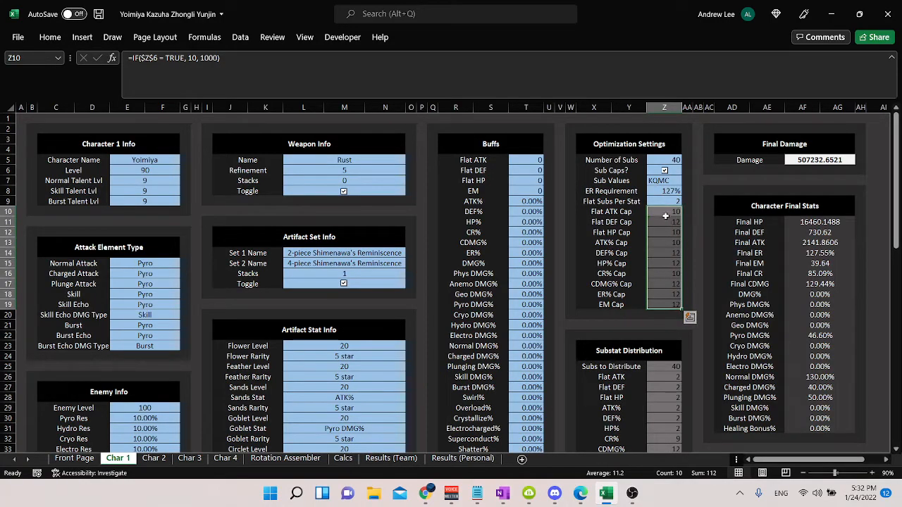
scroll(675, 310, down, 4)
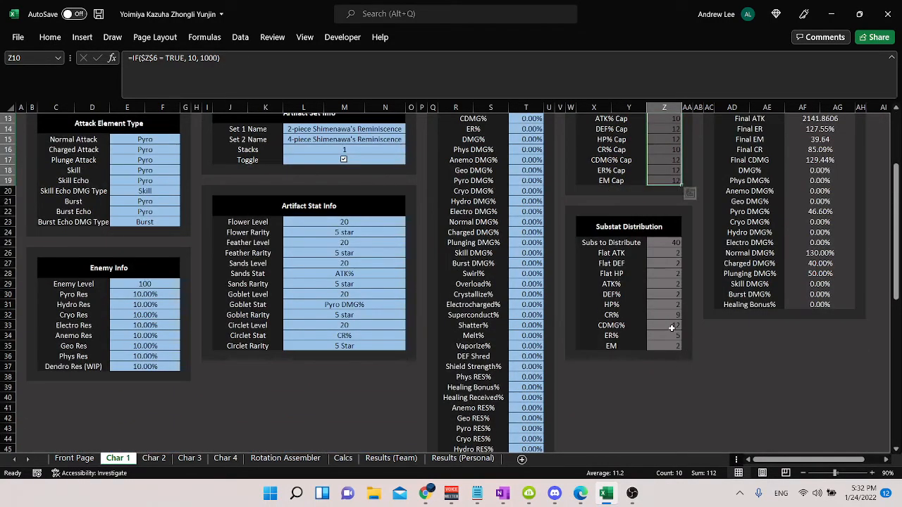
click(671, 325)
scroll(673, 329, up, 3)
click(672, 233)
click(672, 253)
scroll(671, 253, down, 2)
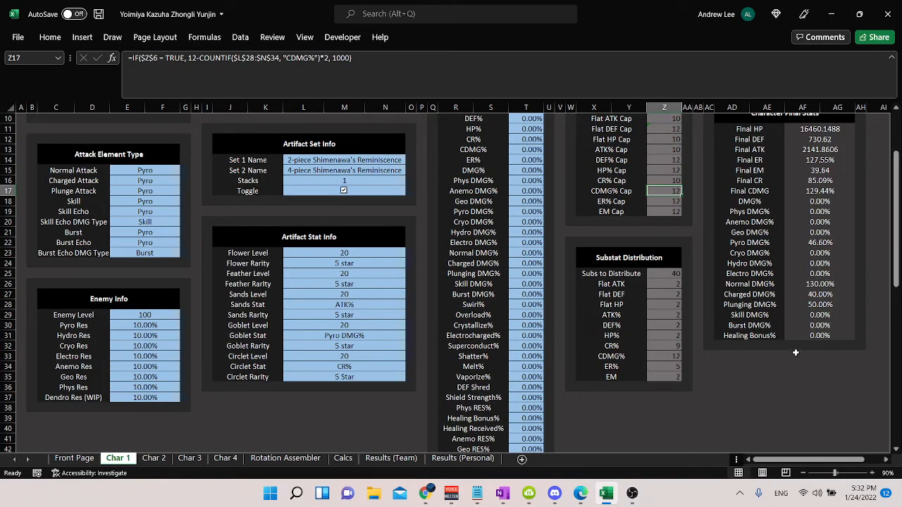
click(811, 191)
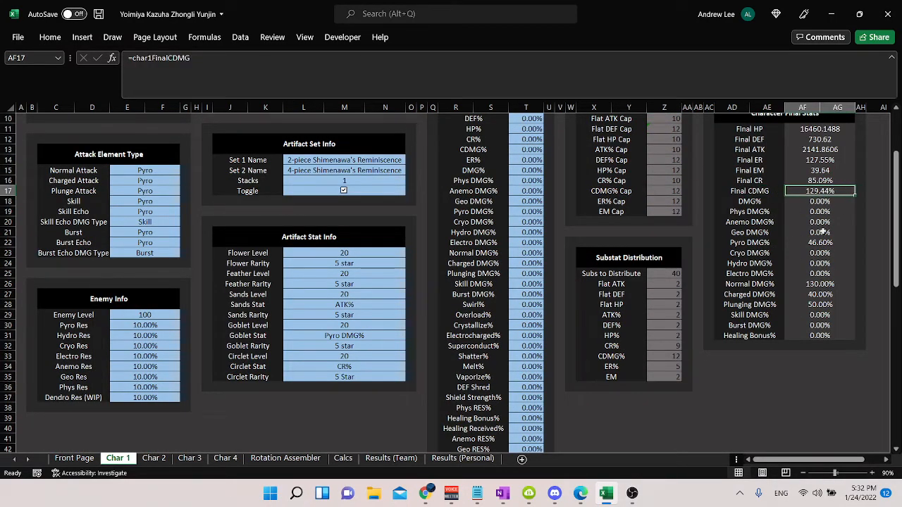
scroll(831, 221, up, 3)
Step: Look over the Char 2 and Char 4 sheets, and open the Rotation Assembler sheet
click(155, 459)
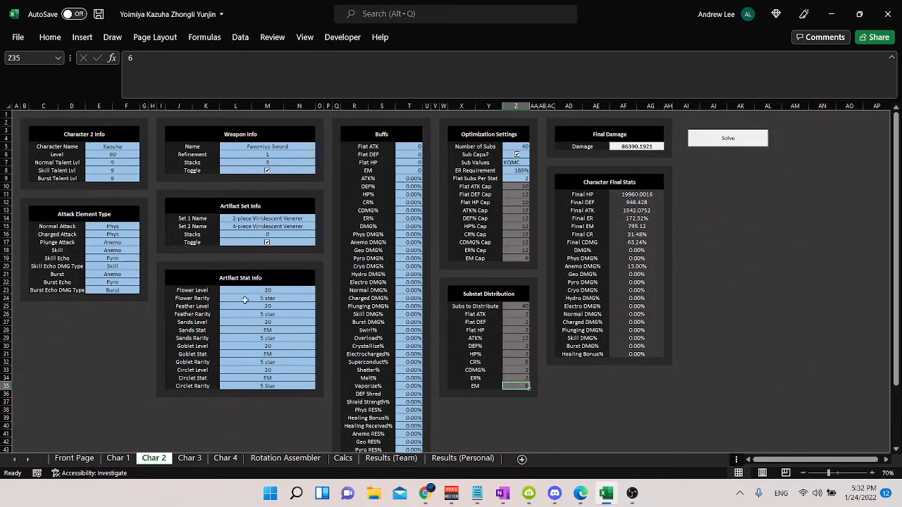
click(226, 459)
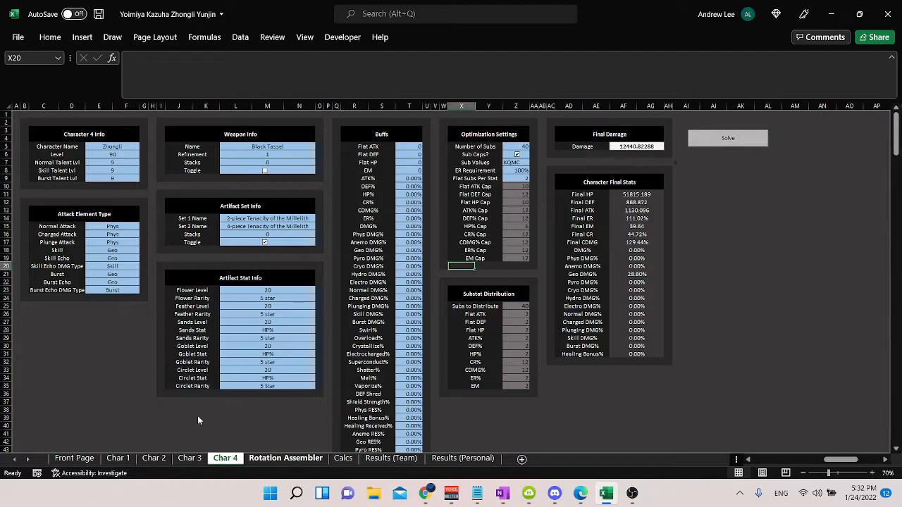
click(285, 459)
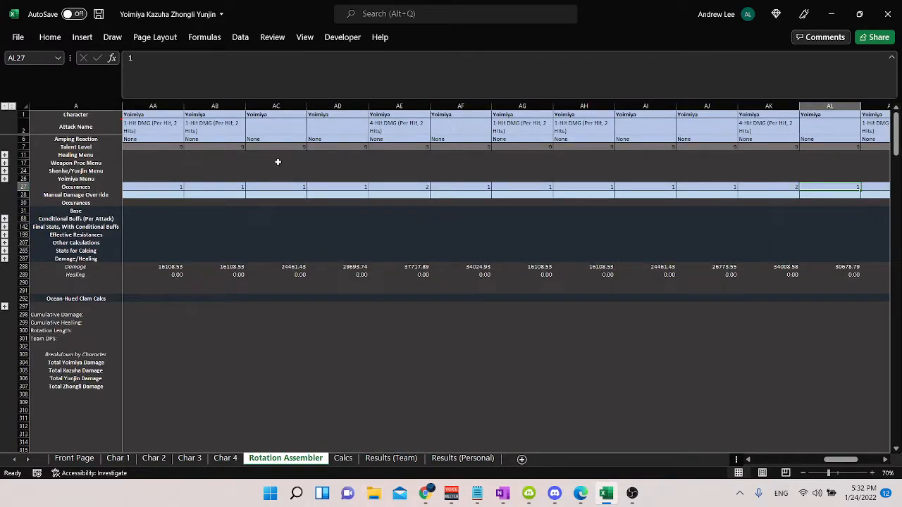
Step: Examine the Attack Name entries in the Rotation Assembler, including column AC, and return to the early rotation columns
click(572, 171)
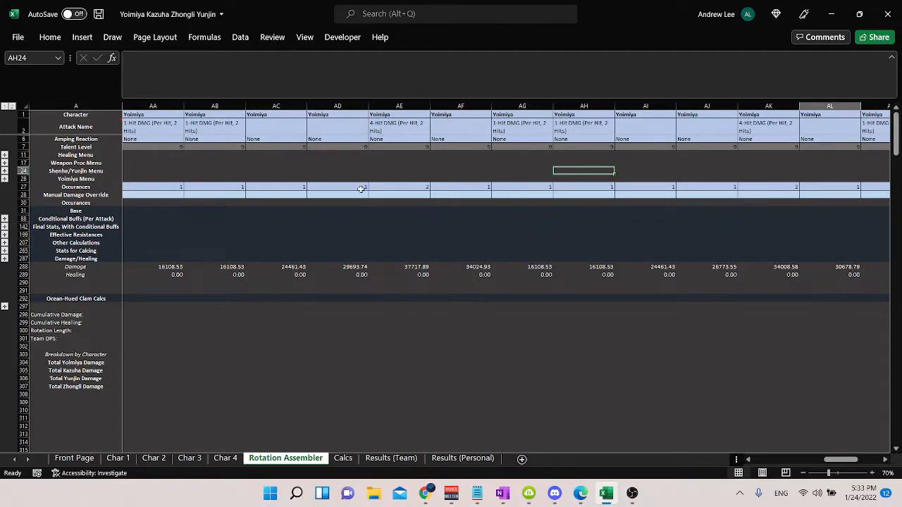
click(245, 128)
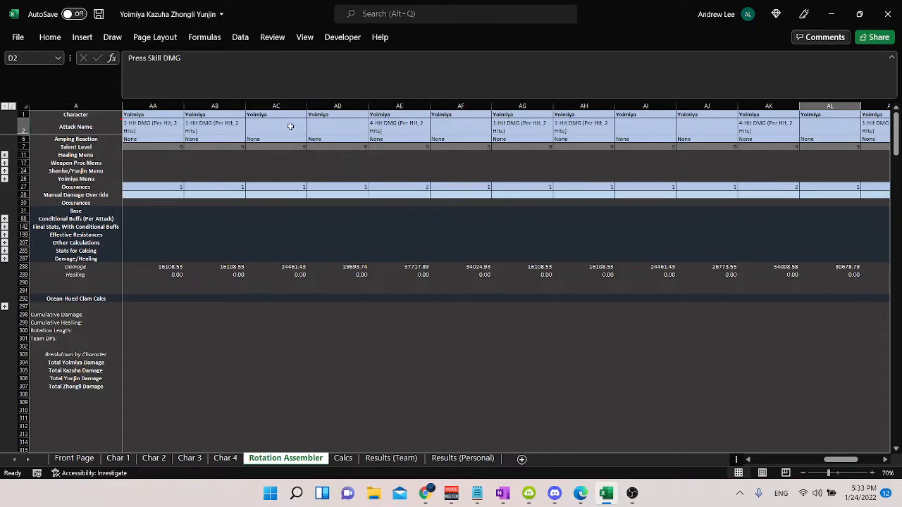
click(282, 219)
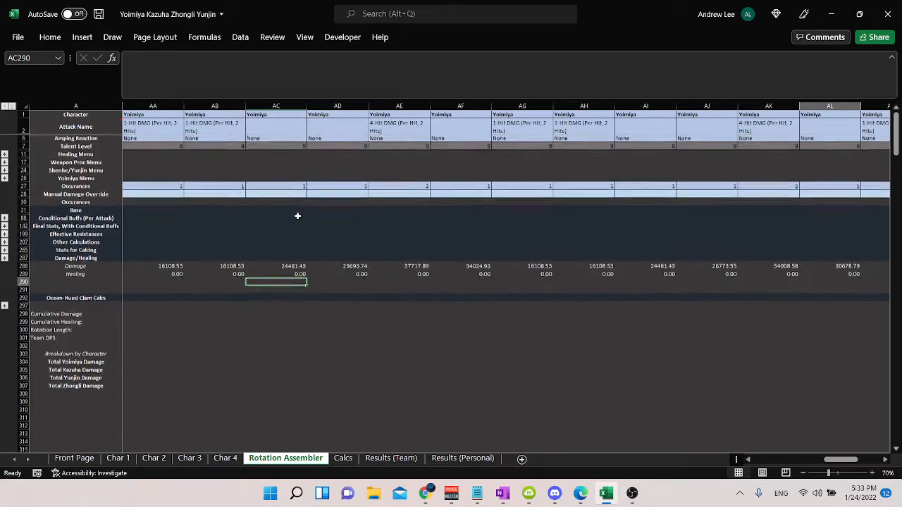
click(291, 158)
key(Up)
key(Up)
key(Up)
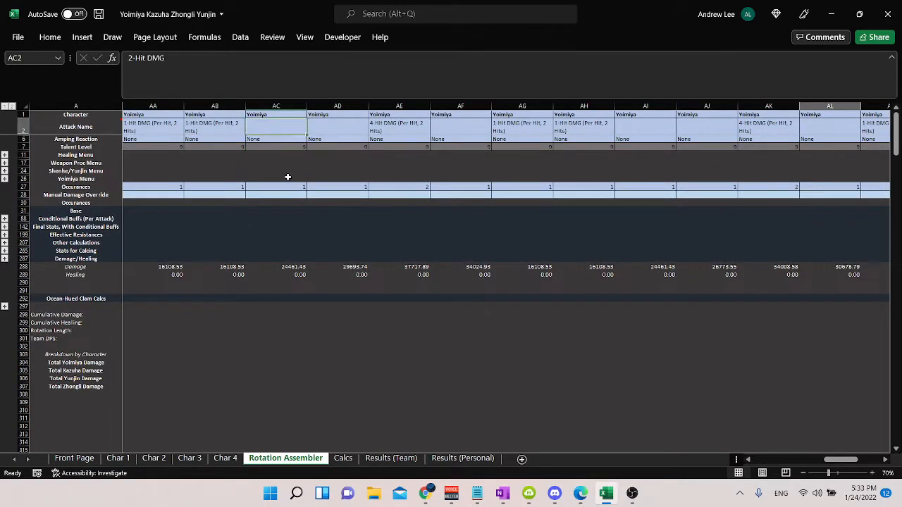
key(ctrl+Left)
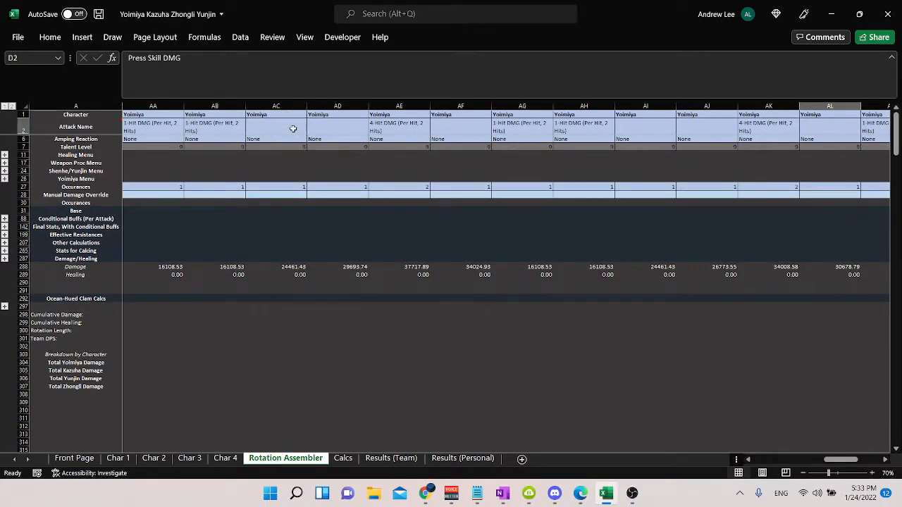
Step: Review the Character row across the whole rotation and return to its first column
key(Up)
key(Right)
key(Right)
key(Right)
key(Right)
key(Right)
key(Right)
key(Right)
key(Right)
key(Right)
key(Right)
key(Right)
key(Right)
key(Right)
key(Right)
key(Right)
key(Right)
key(Right)
key(Right)
key(Right)
key(Right)
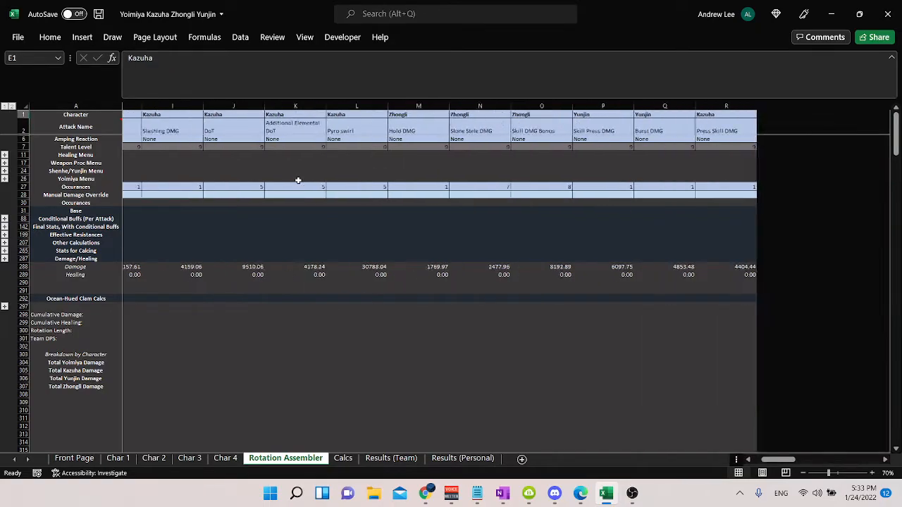
key(Right)
key(Right)
key(Right)
key(Right)
key(Right)
key(Right)
key(Right)
key(Right)
key(Right)
key(Right)
key(Right)
key(Right)
key(Right)
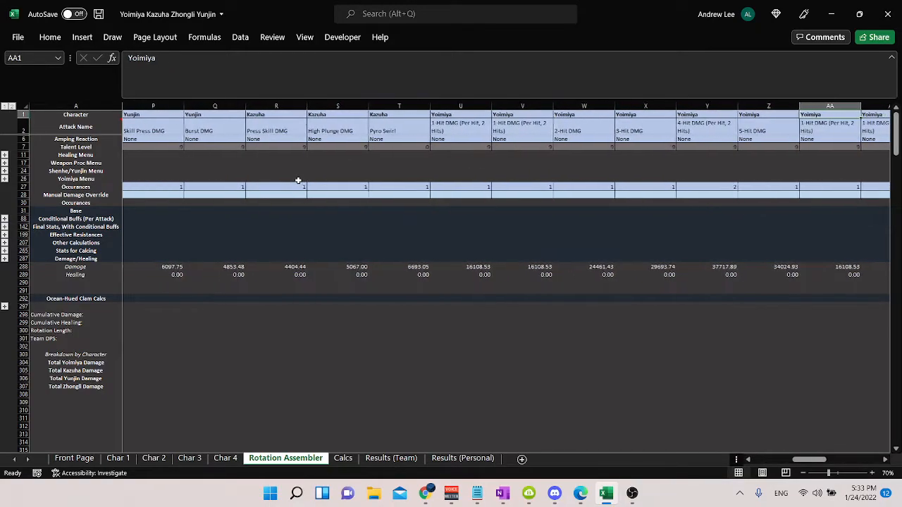
key(Right)
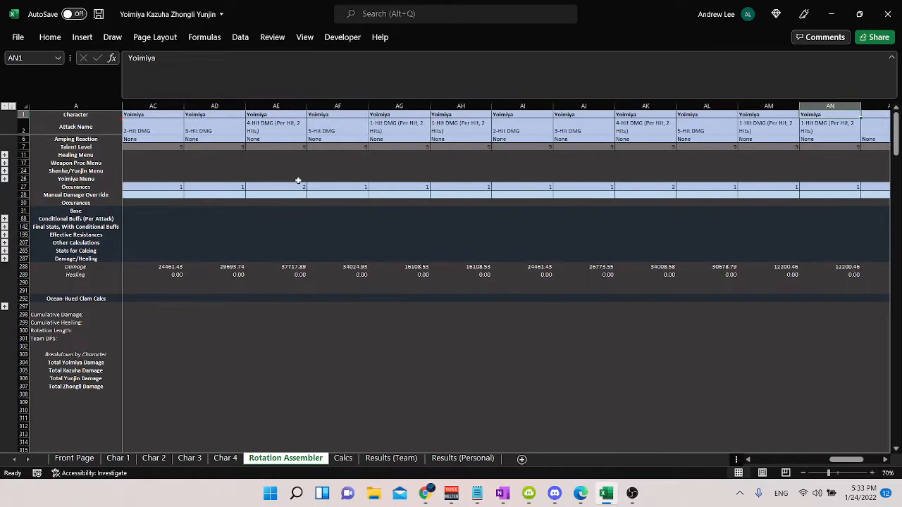
key(ctrl+Left)
key(Right)
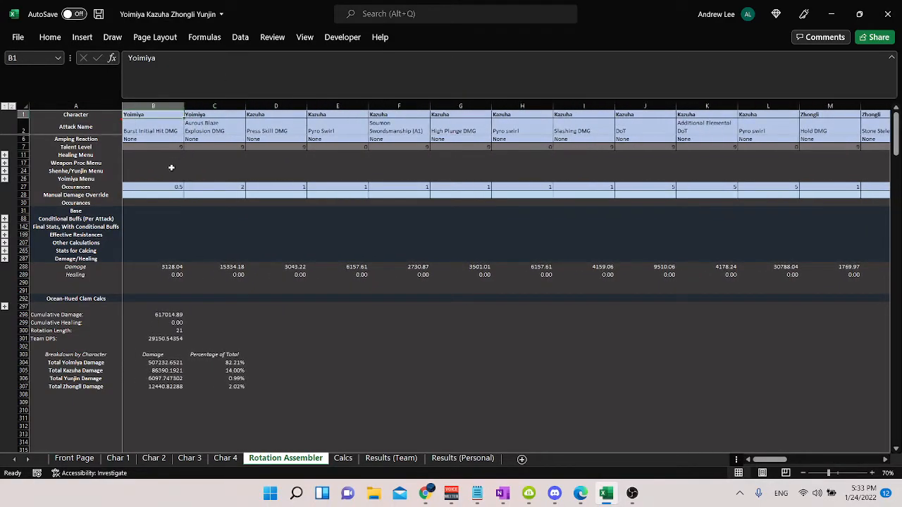
Step: Expand the Healing Menu rows and select the Healing Stat Scaler cell of Kazuha's Pyro Swirl in column E
click(156, 126)
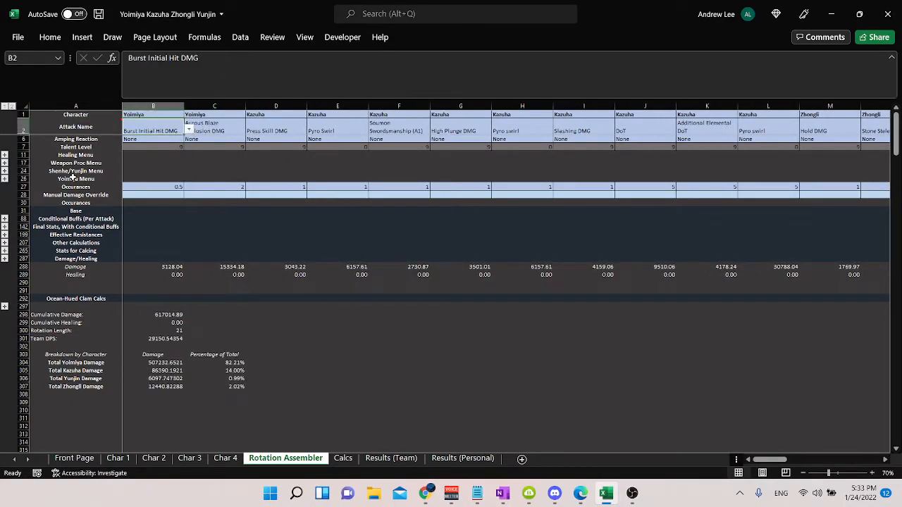
click(5, 155)
click(351, 163)
click(351, 155)
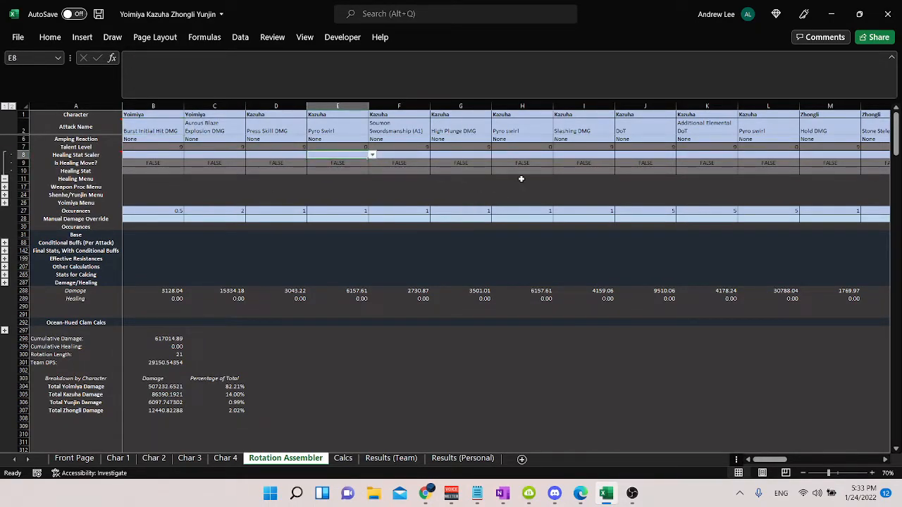
Step: Examine the Healing Stat Scaler row across the rotation columns and return to its label
key(Right)
key(Right)
key(Right)
key(Right)
key(Right)
key(Right)
key(Right)
key(Right)
key(Right)
key(Right)
key(Right)
key(Right)
key(Right)
key(Right)
key(Right)
key(Right)
key(Right)
key(Right)
key(Right)
key(Right)
key(Right)
key(Right)
key(Right)
key(Right)
key(Right)
key(Right)
key(Right)
key(Right)
key(Right)
key(Right)
key(Right)
key(Right)
key(Right)
key(Right)
key(Right)
key(Left)
key(Left)
key(Left)
key(Left)
key(Left)
key(Left)
key(Left)
key(Left)
key(Left)
key(Left)
key(Left)
key(Left)
key(Left)
key(Left)
key(Left)
key(Left)
key(Left)
key(Left)
key(Left)
key(Left)
key(Left)
key(Left)
key(Left)
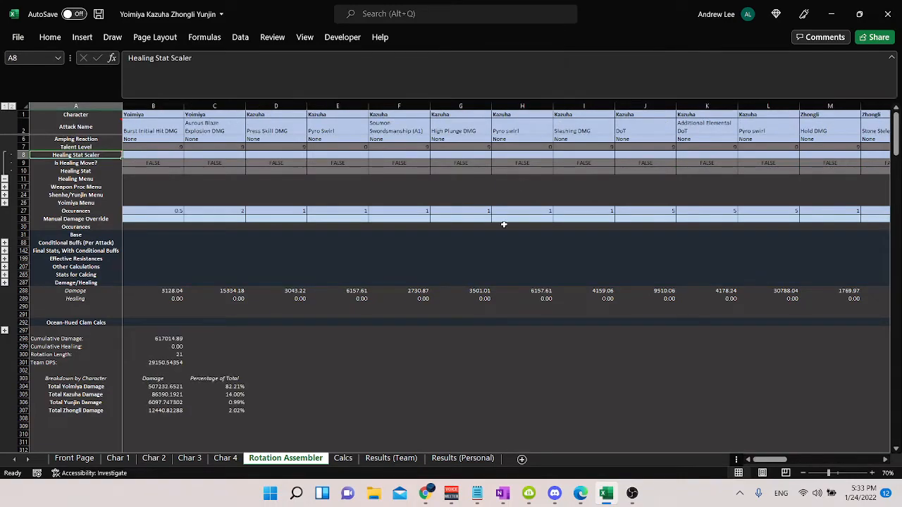
Step: Look through the Char 2, Char 3 and Char 4 sheets and return to the Rotation Assembler
click(153, 458)
click(196, 459)
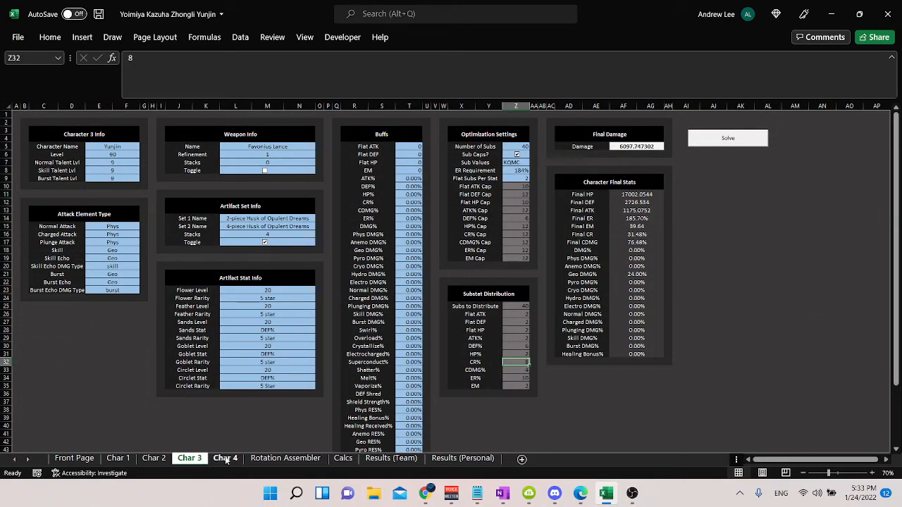
click(225, 458)
click(286, 459)
Step: Check the Healing Stat Scaler options for Kazuha's High Plunge DMG
click(460, 155)
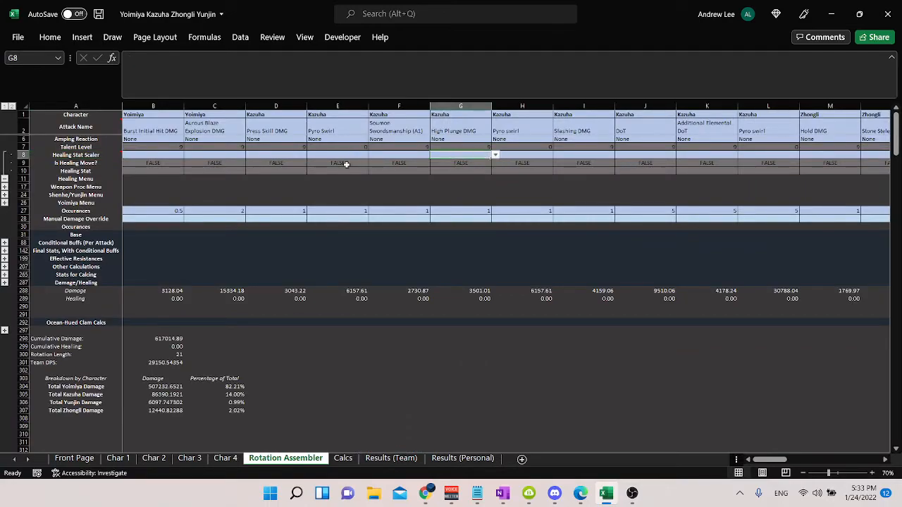
click(496, 155)
click(461, 177)
Step: Expand the Ocean-Hued Clam Calcs rows and examine the Raw Damage, Healing and Damage rows of the rotation
click(4, 331)
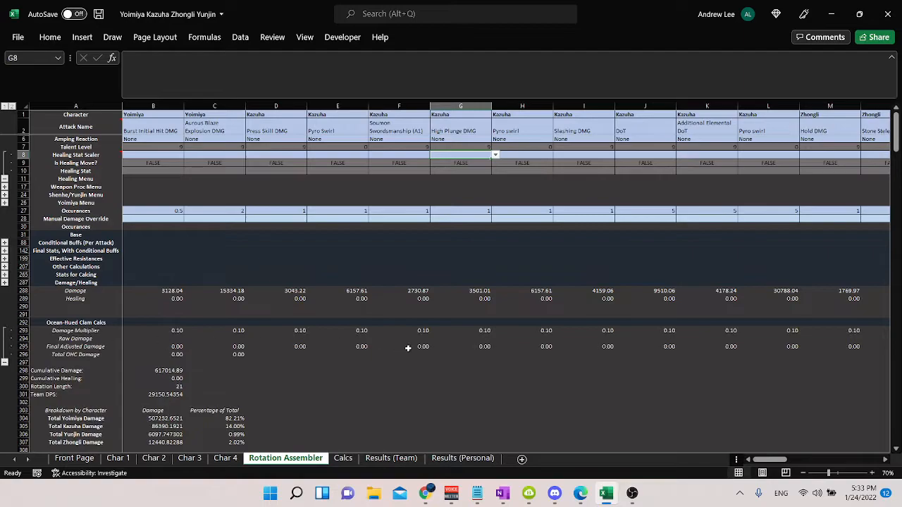
click(488, 339)
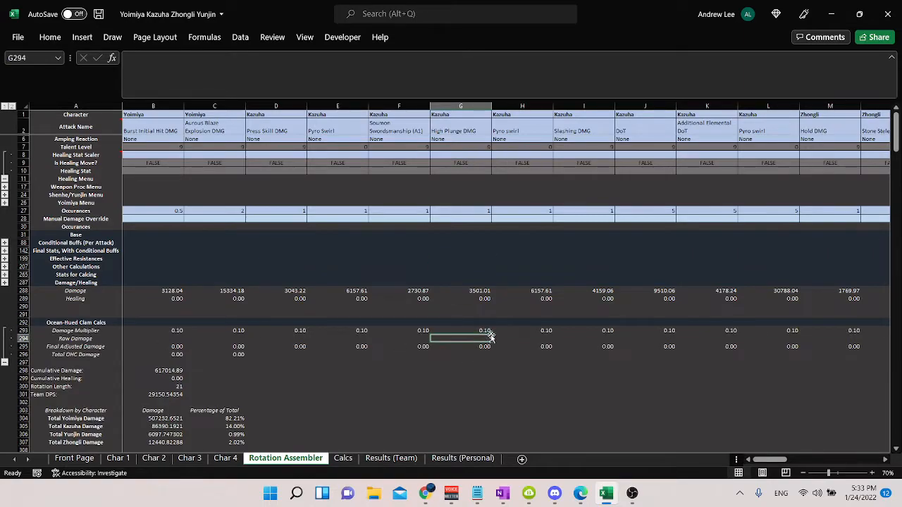
click(483, 298)
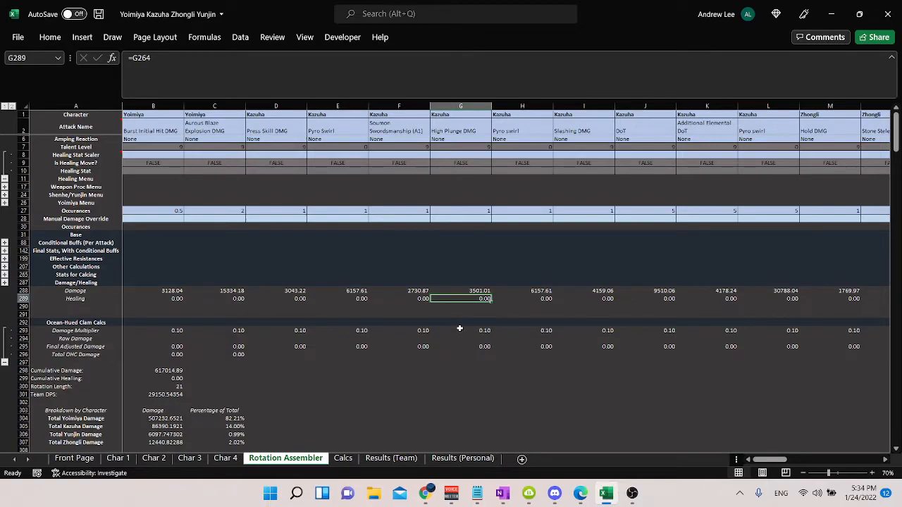
drag(241, 290, 657, 111)
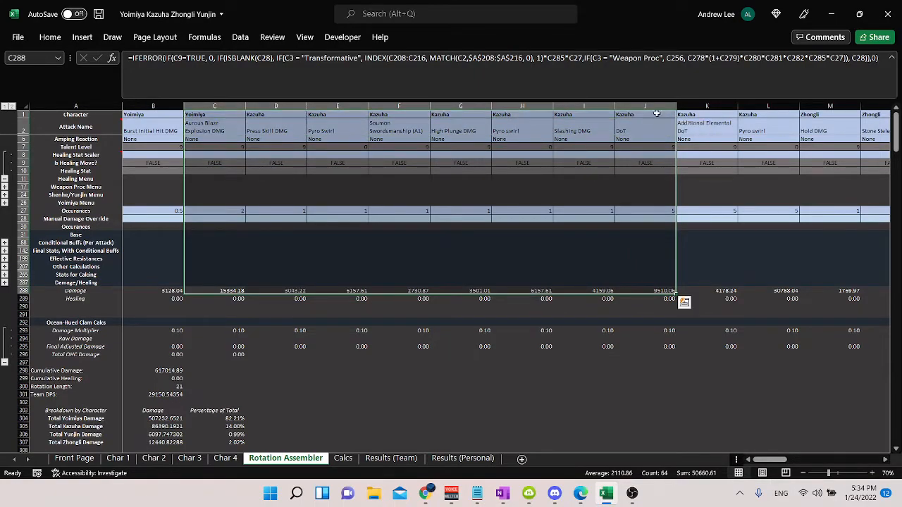
Step: Collapse the Ocean-Hued Clam Calcs rows and select the cell beside the Cumulative Healing total
click(5, 362)
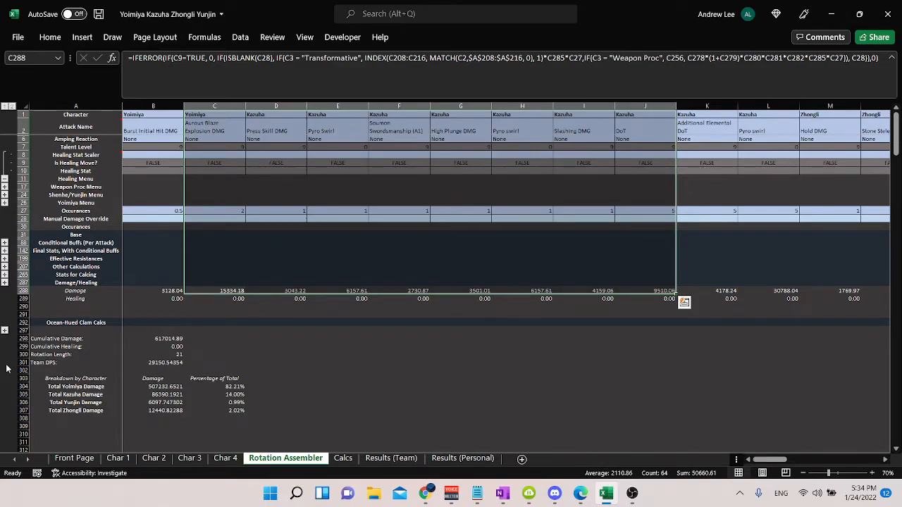
click(233, 371)
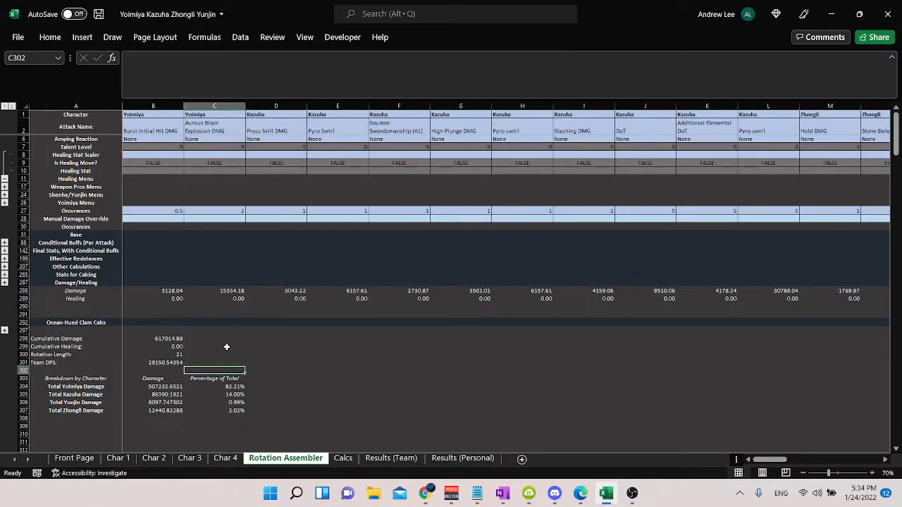
click(227, 346)
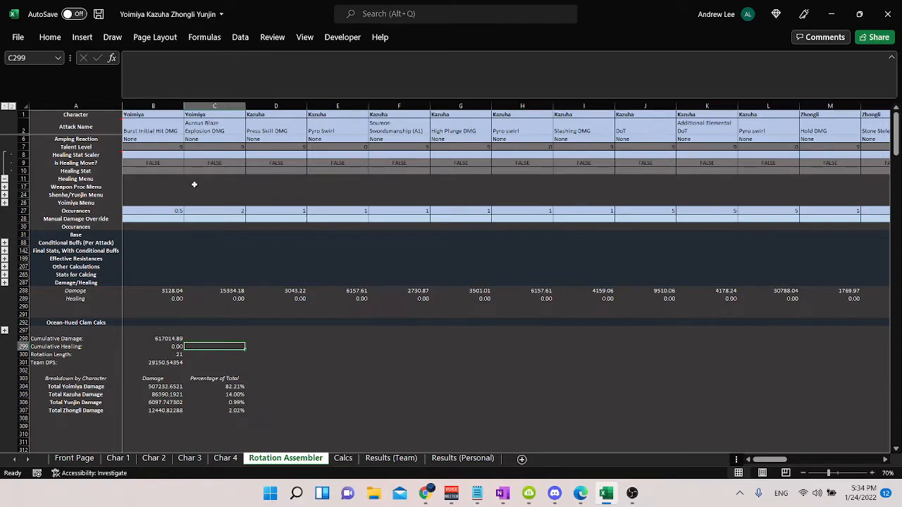
Step: Check the Healing Stat Scaler options for Yoimiya's Burst Initial Hit DMG and follow that row across the rotation columns
click(146, 155)
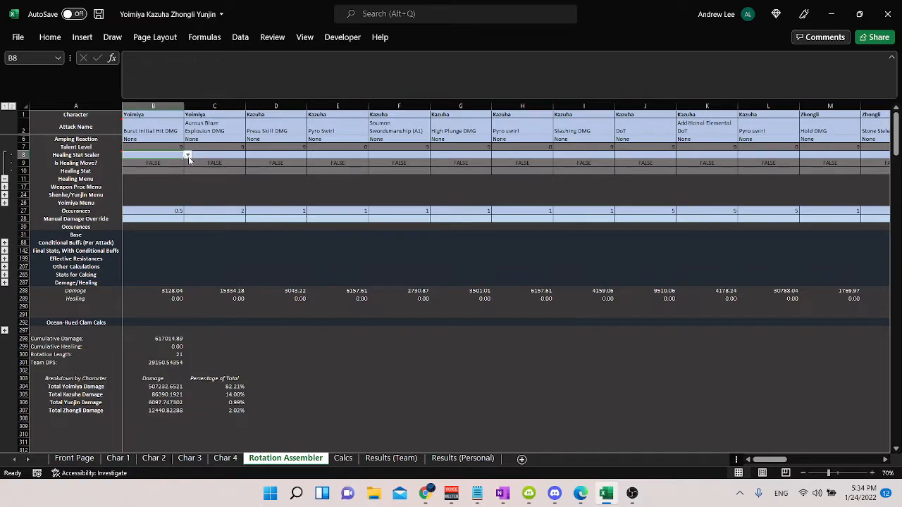
click(187, 155)
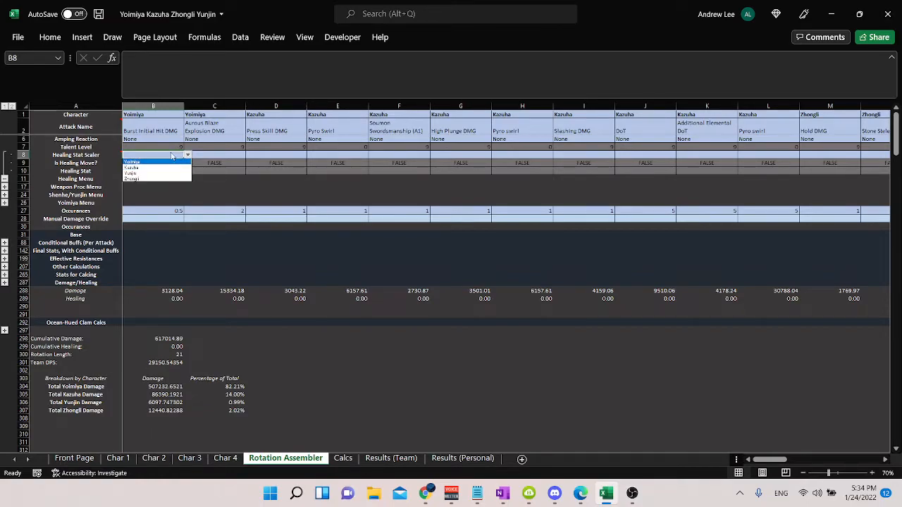
click(172, 157)
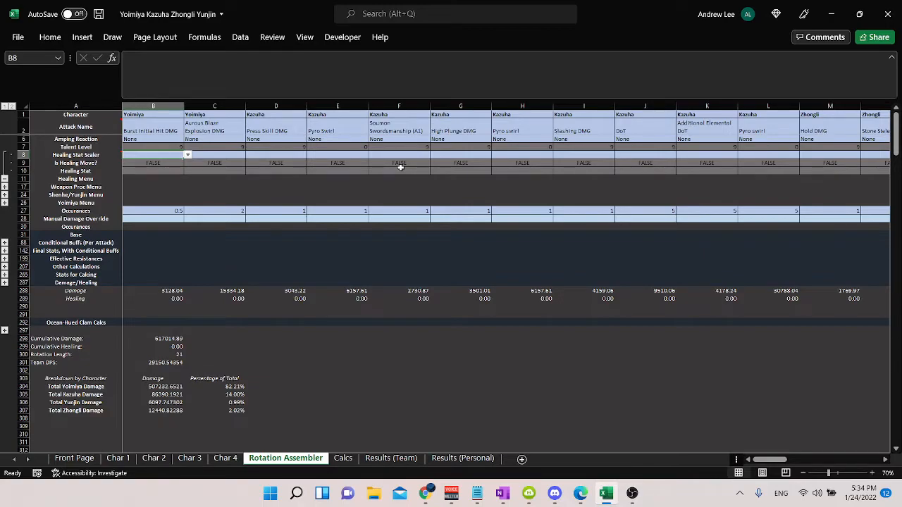
key(Right)
key(Right)
key(Right)
key(Right)
key(Right)
key(Right)
key(Right)
key(Right)
key(Right)
key(Right)
key(Right)
key(Right)
key(Right)
key(Right)
key(Right)
key(Right)
key(Right)
key(Right)
key(Right)
key(Right)
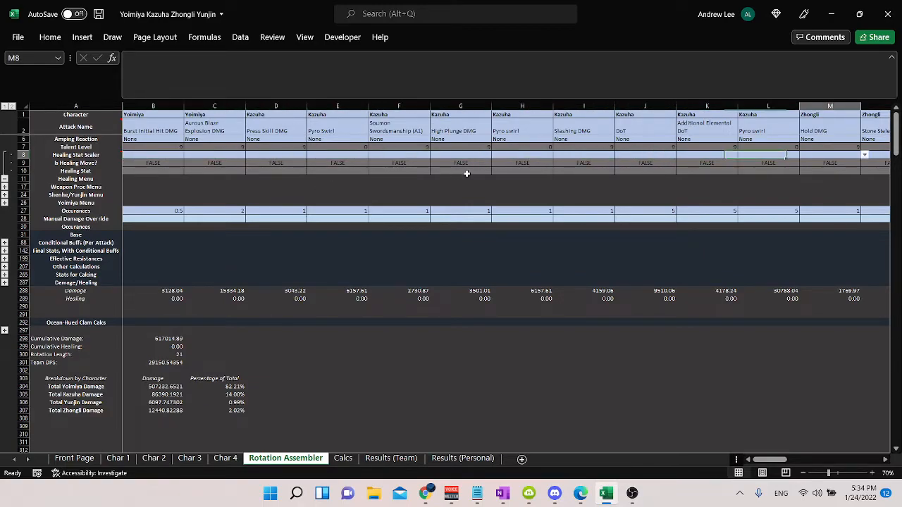
Step: Switch to Chrome and open Bennett's page in the Pyro section of the Theorycrafting Library
click(425, 493)
scroll(87, 313, down, 2)
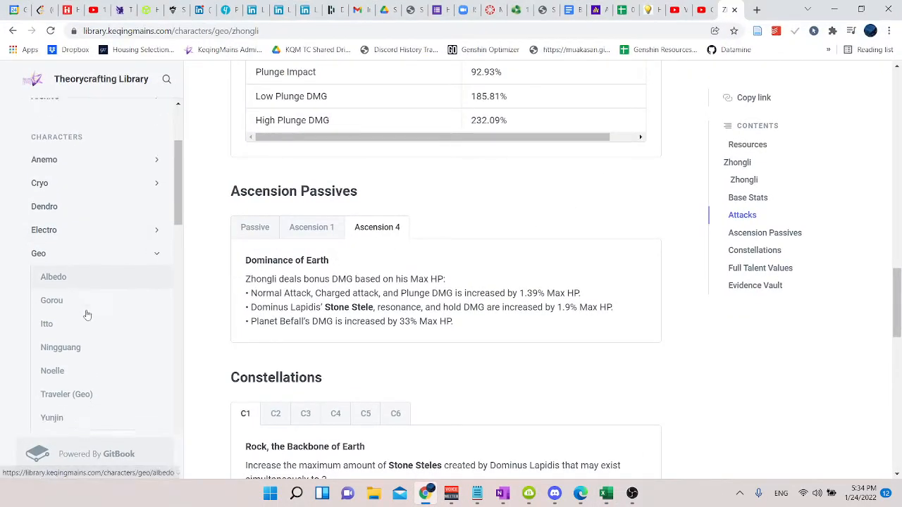
scroll(91, 338, down, 1)
scroll(100, 322, up, 3)
scroll(82, 307, down, 4)
click(100, 283)
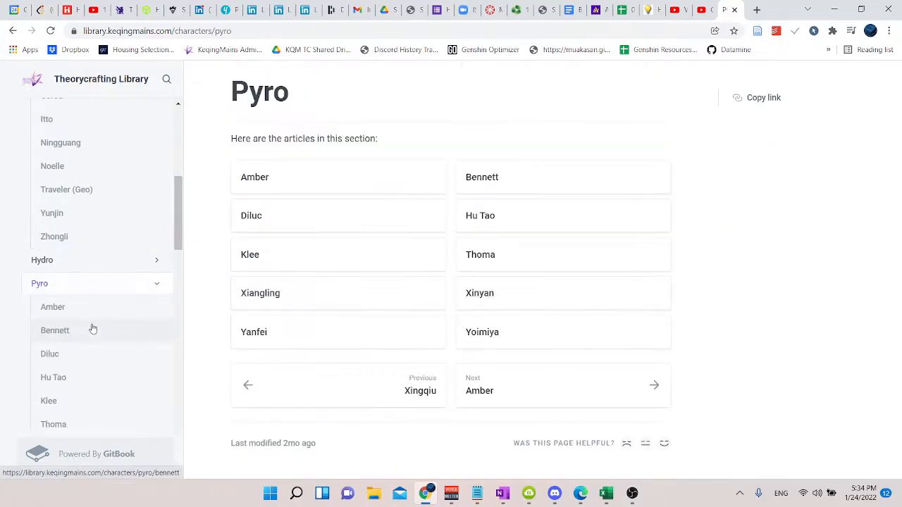
click(91, 328)
Step: Examine Bennett's Fantastic Voyage continuous regeneration scaling and flat values under Full Talent Values, and return to Excel
scroll(473, 292, down, 15)
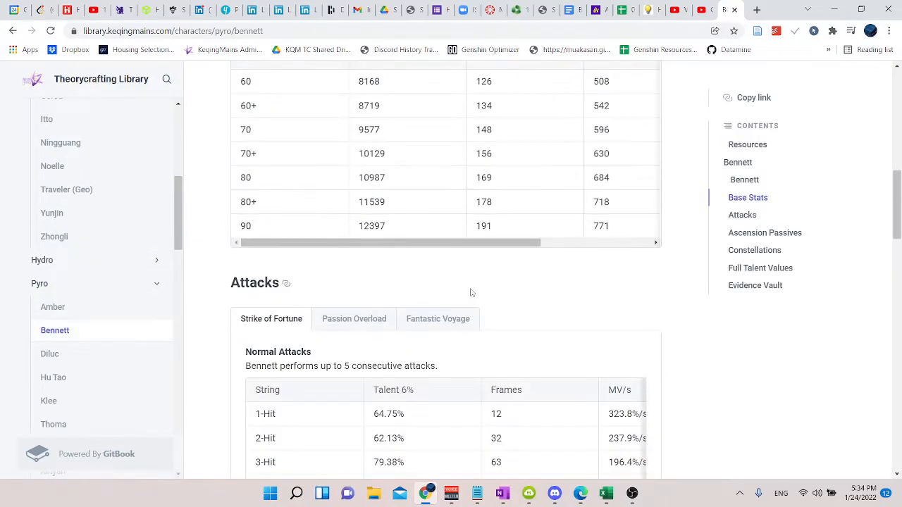
scroll(503, 281, down, 4)
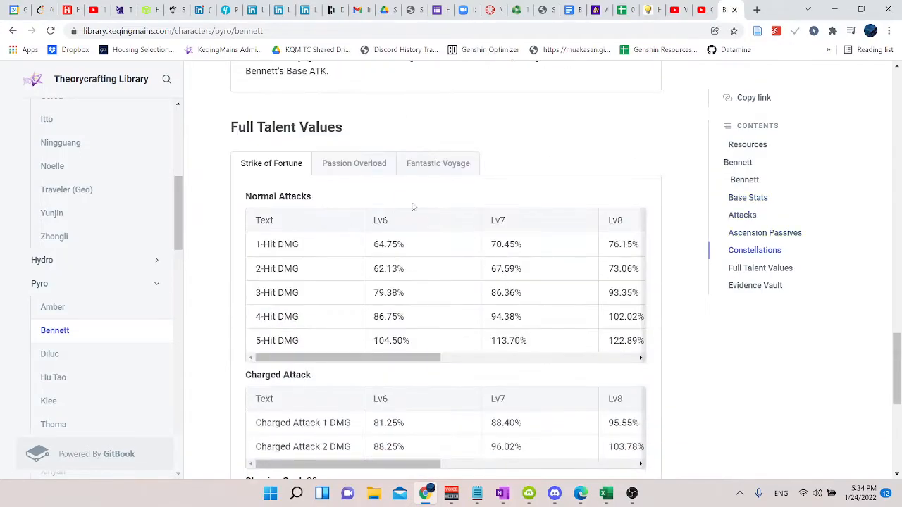
click(454, 169)
scroll(437, 169, down, 2)
mouse_move(343, 251)
mouse_down()
mouse_move(377, 258)
mouse_move(332, 260)
mouse_up()
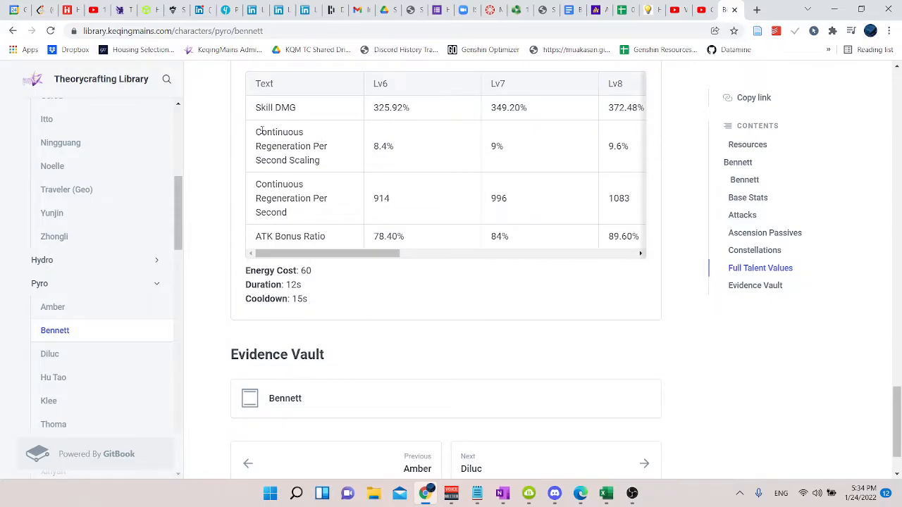
drag(263, 130, 340, 159)
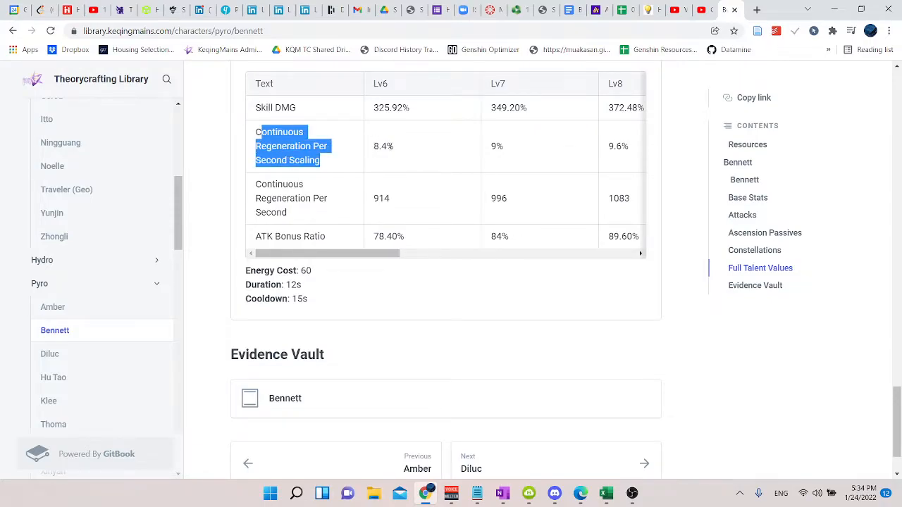
triple_click(383, 145)
double_click(382, 198)
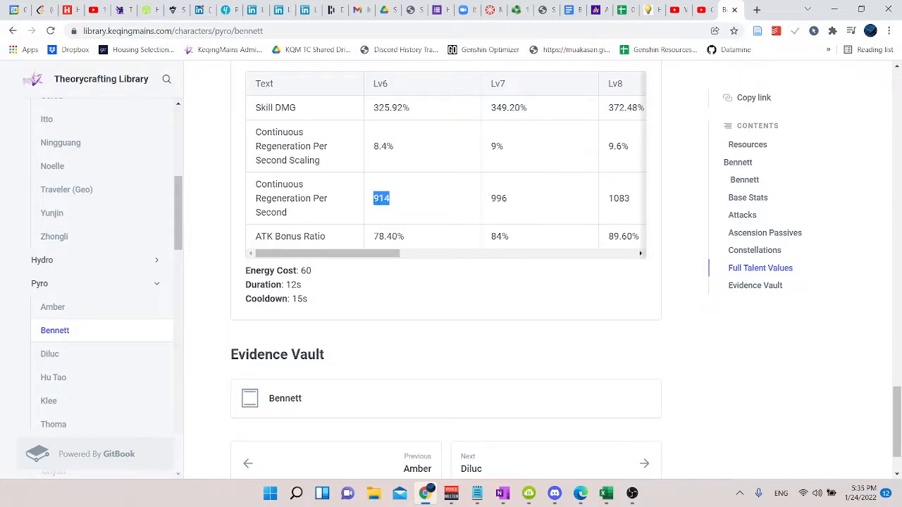
click(834, 9)
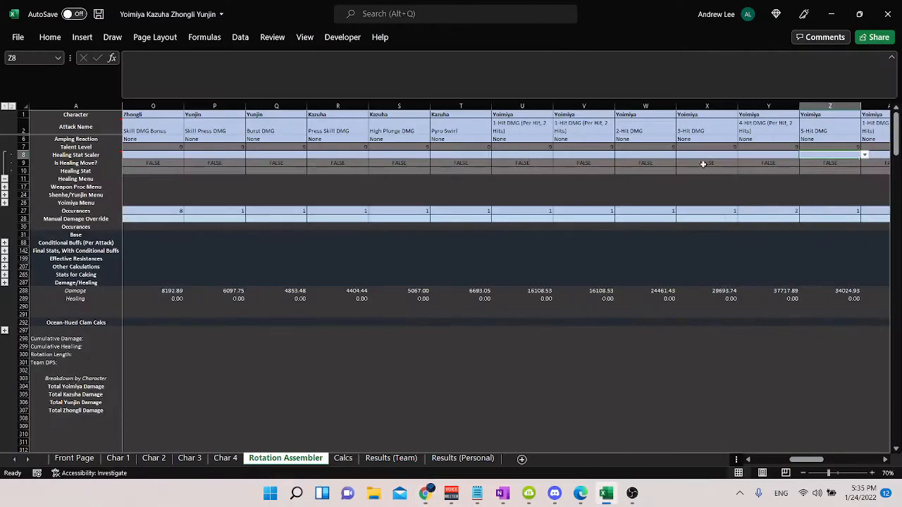
Step: Set the character name on the Char 4 sheet to Bennett
click(225, 458)
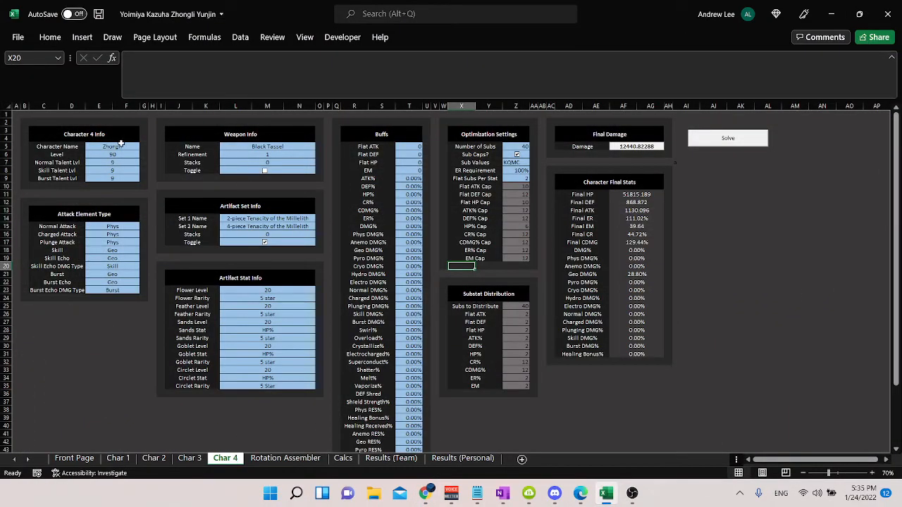
click(122, 146)
text(Bennett)
key(Return)
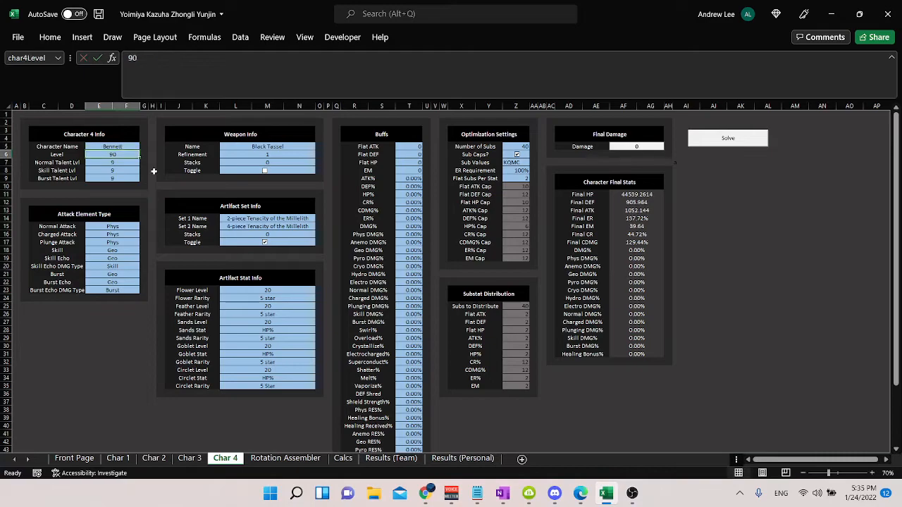
Step: Enter Bennett as the character in the two empty Rotation Assembler columns AO and AP after Yoimiya's last attack
click(289, 458)
click(645, 130)
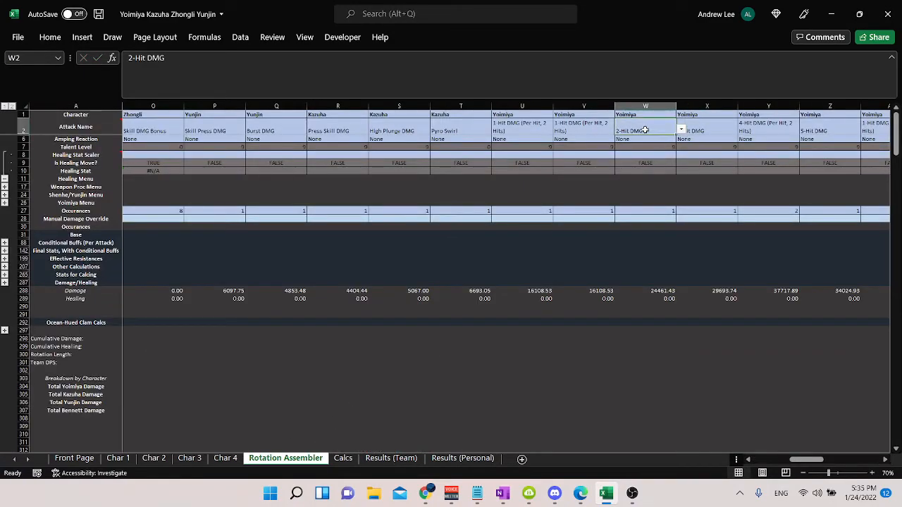
key(Right)
key(Right)
key(Right)
key(Right)
key(Right)
key(Right)
key(Right)
key(Right)
key(Right)
key(Right)
key(Right)
key(Right)
key(Right)
key(Right)
key(Right)
key(Right)
key(Right)
key(Right)
key(Up)
text(Bennett)
key(Return)
key(Right)
key(Up)
text(Bennett)
key(Return)
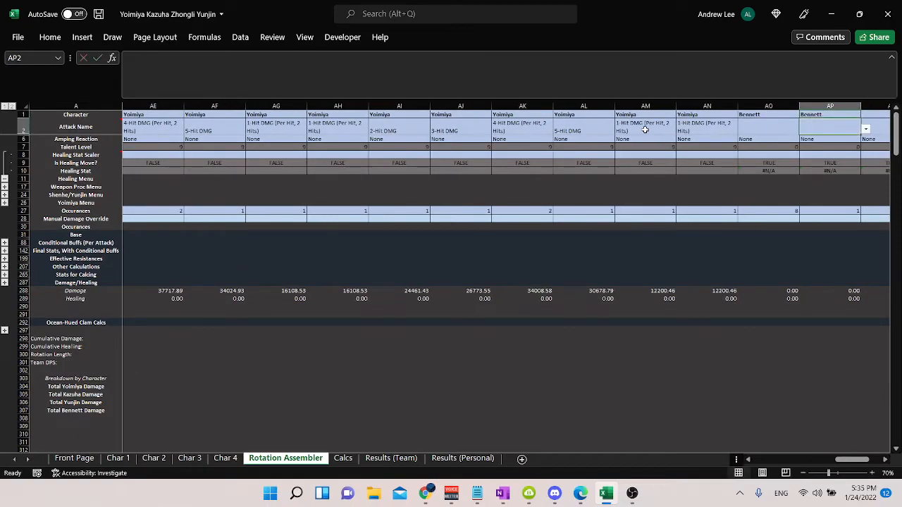
Step: Choose Burst Regeneration (Percentage) as Bennett's attack in column AO and Burst Regeneration (Flat) in column AP
click(782, 126)
click(805, 129)
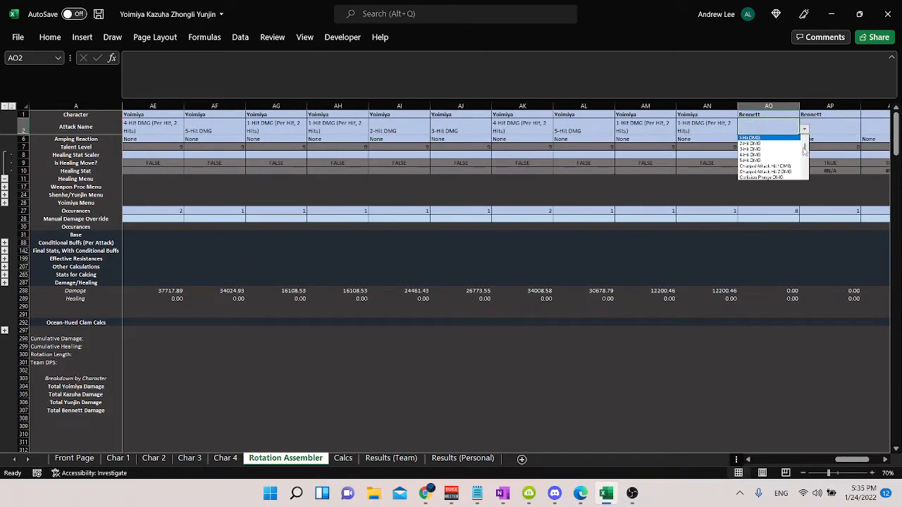
drag(807, 149, 807, 165)
click(794, 165)
click(839, 126)
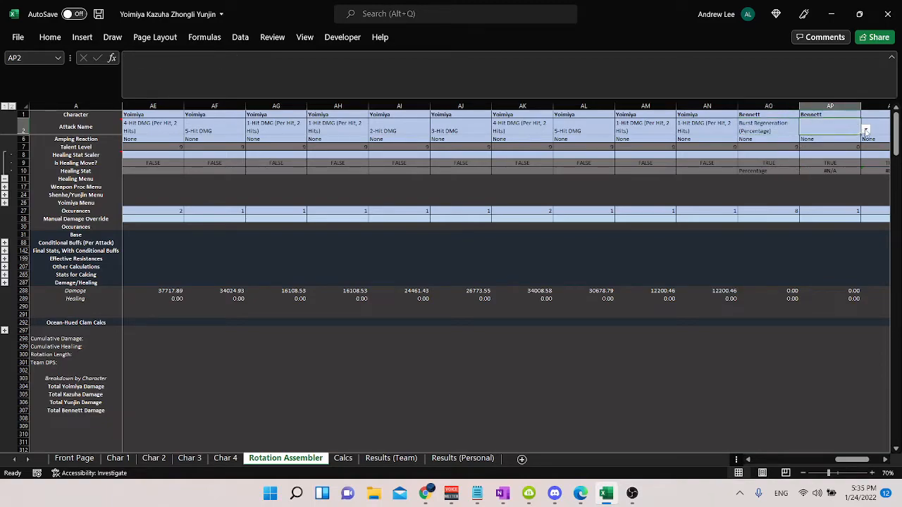
click(787, 171)
click(852, 128)
click(865, 129)
drag(866, 152, 866, 164)
click(851, 164)
Step: Set the Healing Stat Scaler of the Burst Regeneration (Percentage) column to Bennett and check its Healing cell
click(842, 171)
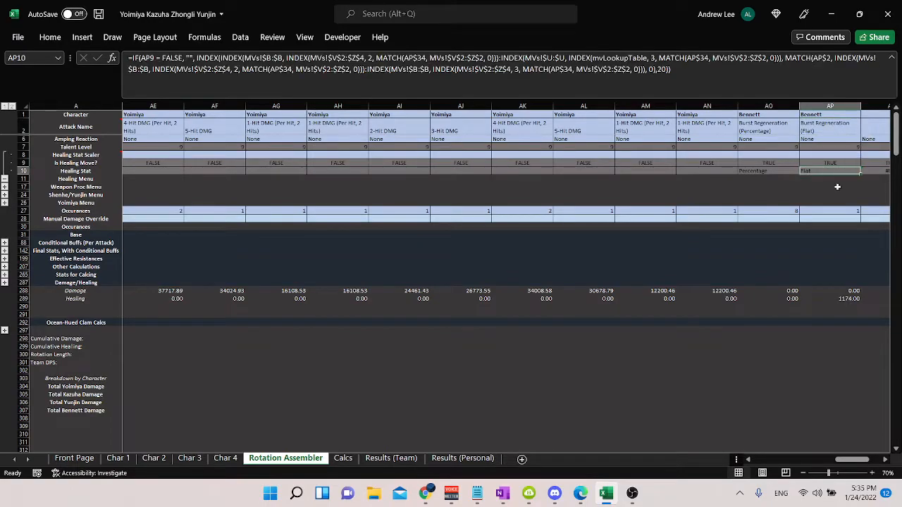
click(769, 155)
click(803, 156)
click(779, 179)
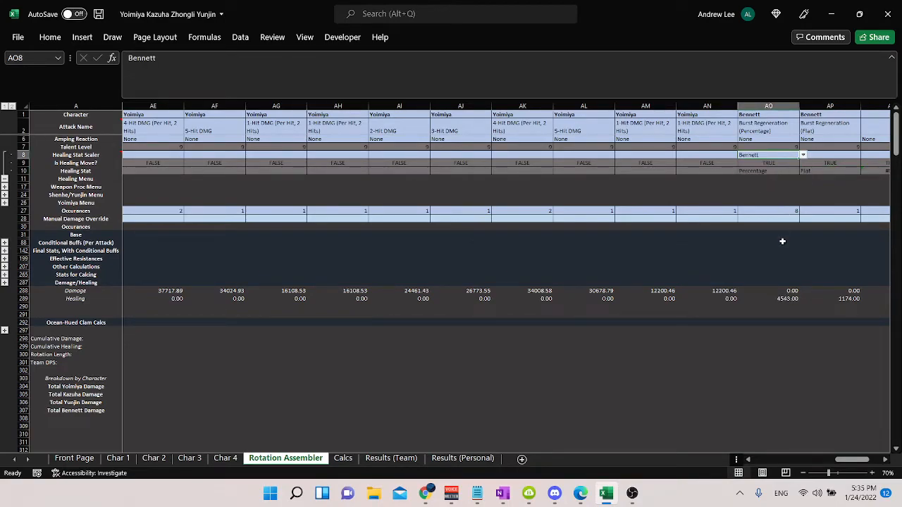
click(784, 299)
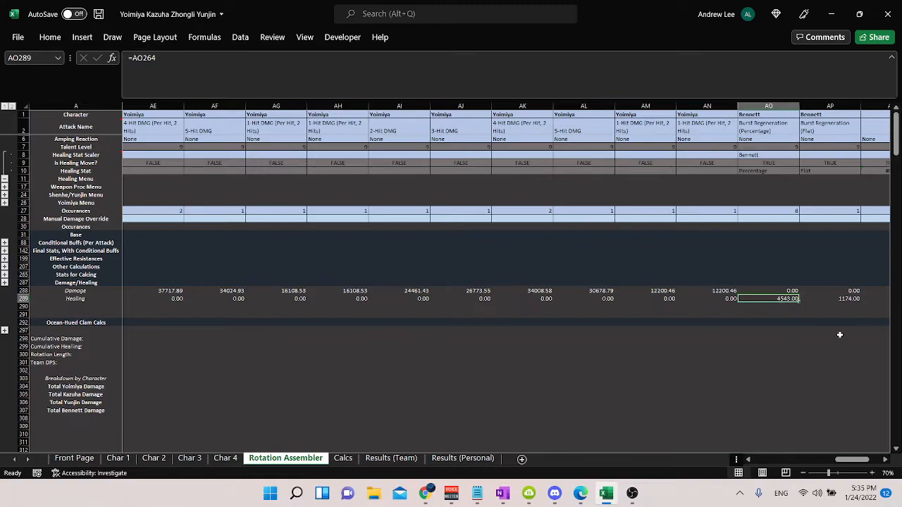
Step: Try a formula in AO299 that references Bennett's healing cells AO289:AP289, and clear it
click(769, 345)
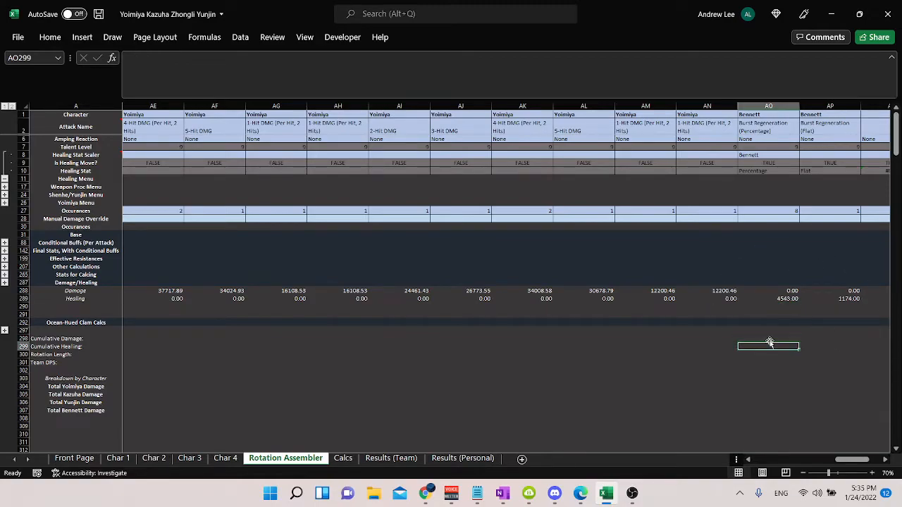
text(=)
key(Up)
key(Up)
key(Up)
key(Up)
key(Up)
key(Up)
key(shift+Right)
key(Return)
click(770, 345)
key(Right)
key(Left)
click(201, 72)
key(Escape)
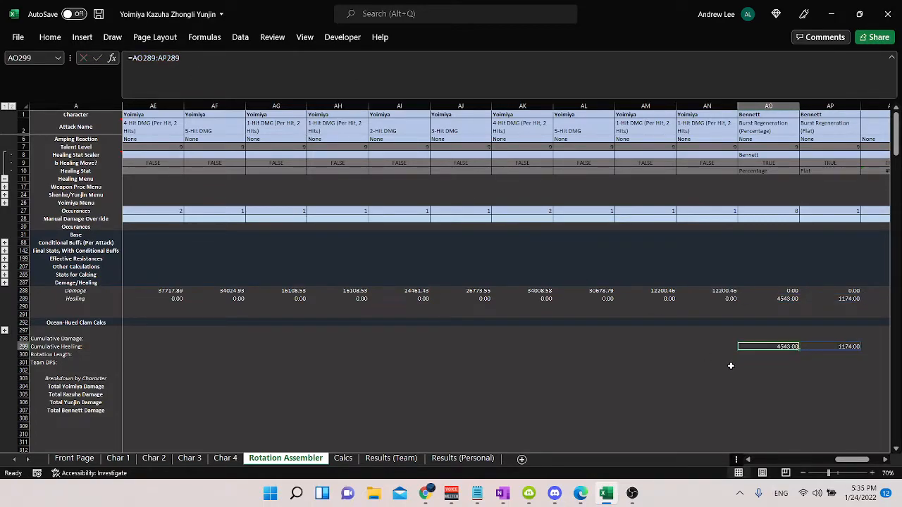
key(Delete)
Step: Total Bennett's two healing values in AO299 with =sum(AO289:AP289), and clear the cell
text(=)
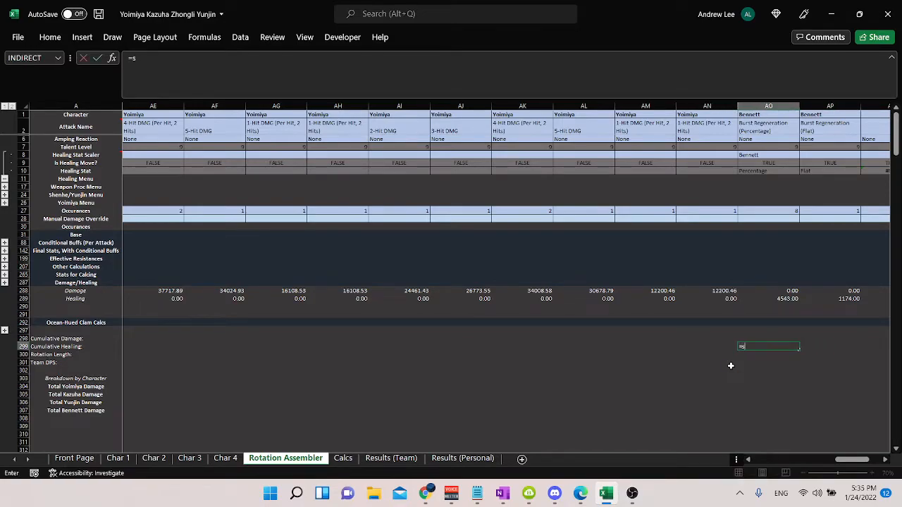
text(sum()
key(Up)
key(Up)
key(Up)
key(Up)
key(Up)
key(Up)
key(shift+Right)
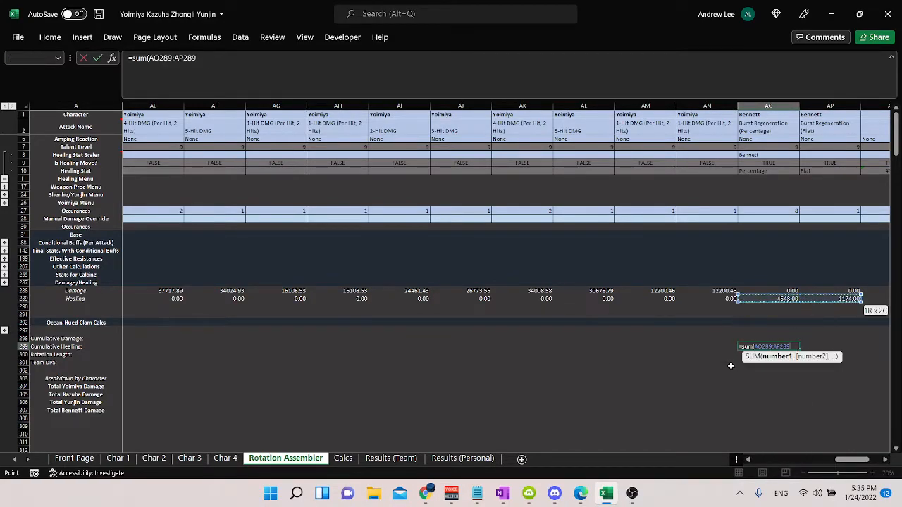
text())
key(ctrl+Return)
key(Delete)
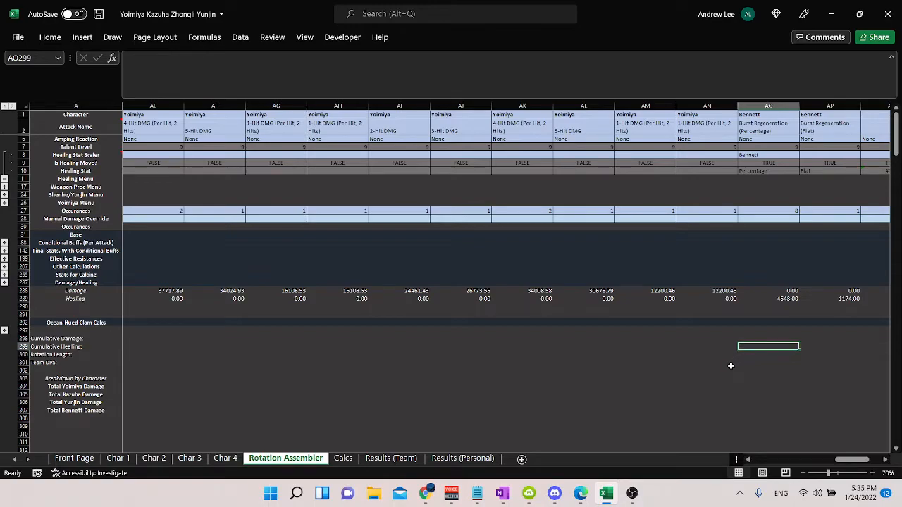
Step: Clear Bennett's character names, attack names and Healing Stat Scaler entry from columns AO and AP
drag(775, 127, 814, 113)
key(Delete)
click(707, 248)
click(706, 267)
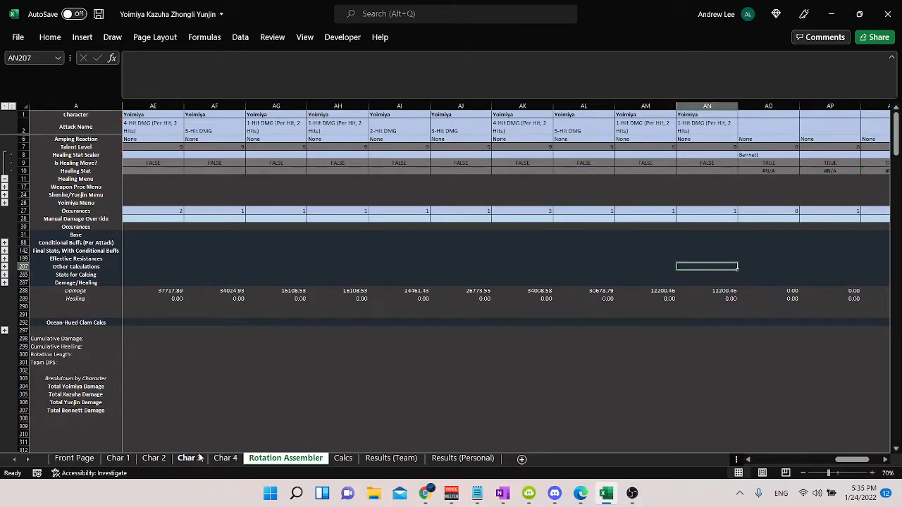
click(772, 154)
key(Delete)
click(355, 402)
Step: Restore Zhongli as the character name on the Char 4 sheet
click(153, 458)
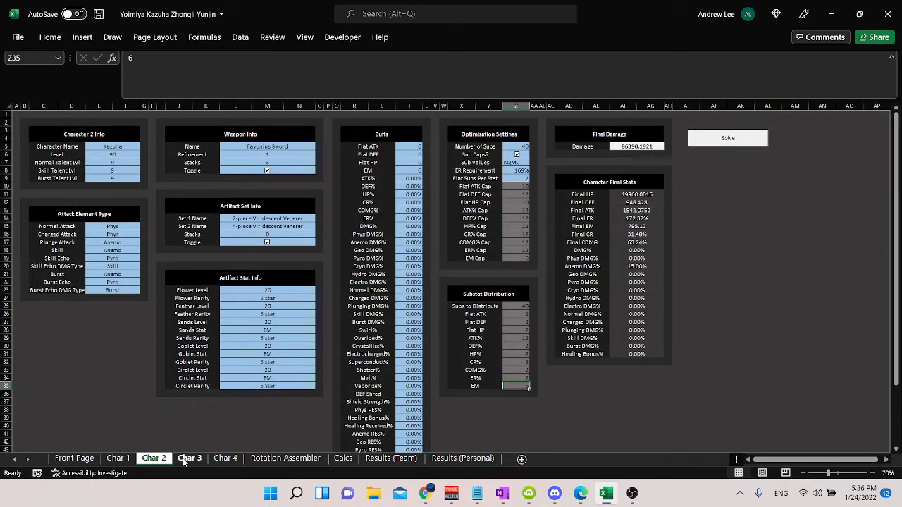
click(189, 458)
click(226, 458)
click(111, 139)
click(113, 148)
text(Zhongli)
key(Return)
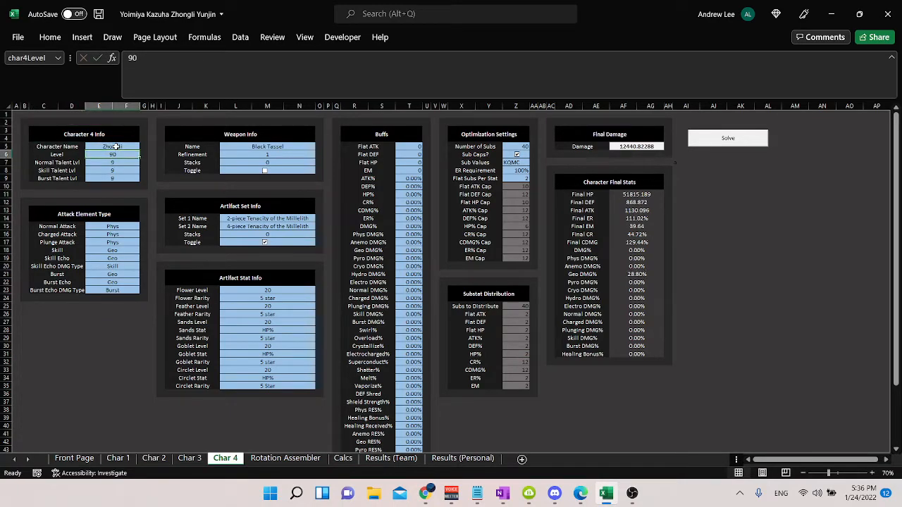
Step: Return to the first columns of the Rotation Assembler and collapse the Healing Menu rows
click(285, 458)
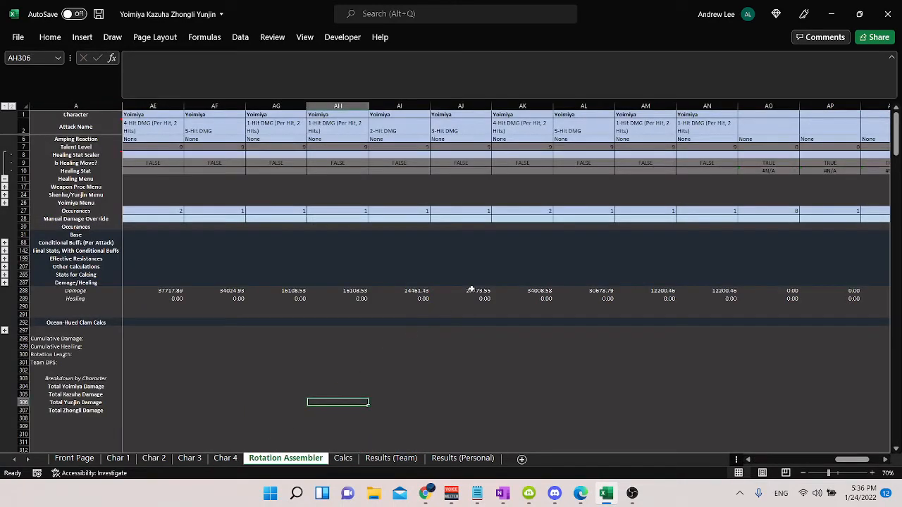
click(589, 180)
key(Left)
key(Left)
key(Left)
key(Left)
key(Left)
key(Left)
key(Left)
key(Left)
key(Left)
key(Left)
key(Left)
key(Left)
key(Left)
key(Left)
key(Left)
key(Left)
key(Left)
key(Left)
key(Left)
key(Left)
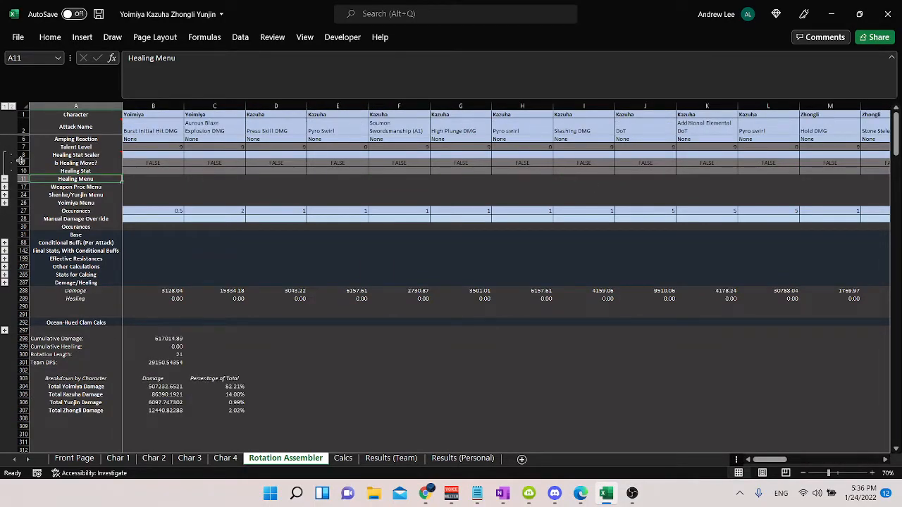
click(5, 178)
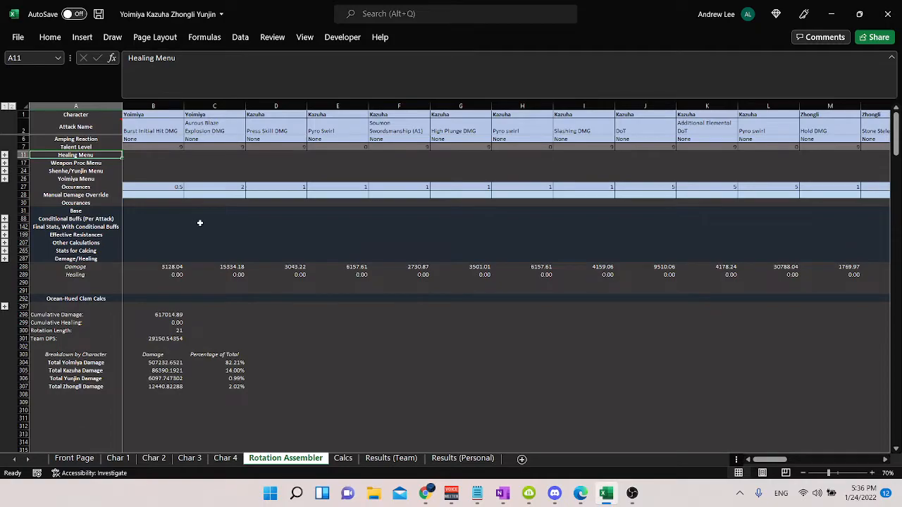
Step: Review the attack names offered for Yoimiya's first attack in cell B2, including Weapon Proc and the elemental reactions
click(169, 116)
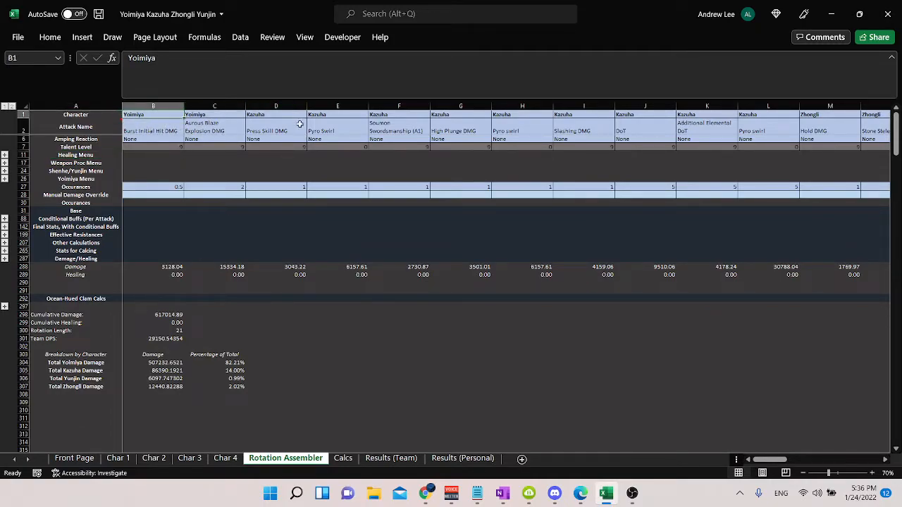
key(Right)
key(Left)
click(150, 127)
click(188, 130)
scroll(190, 169, down, 3)
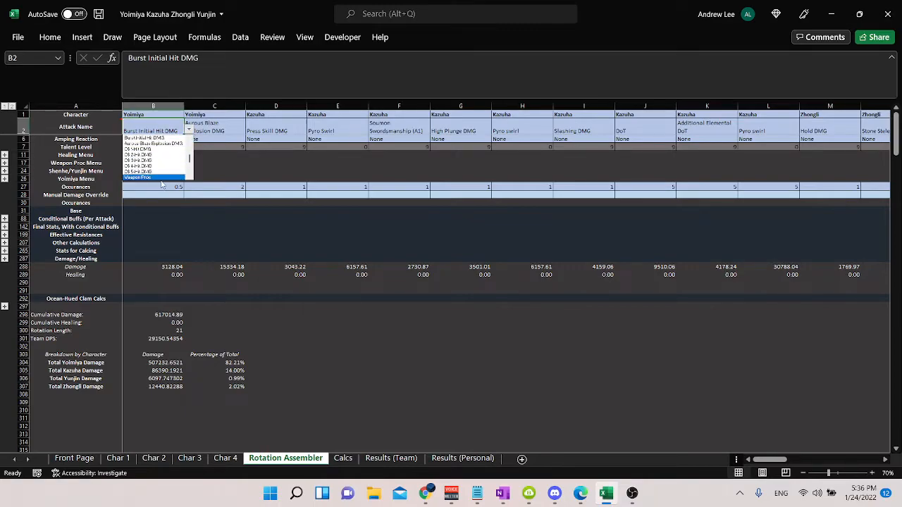
drag(190, 169, 189, 145)
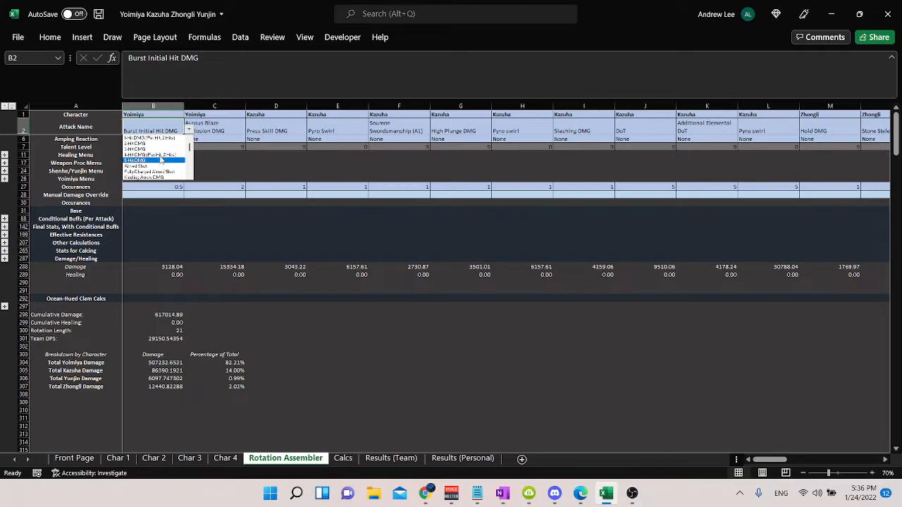
drag(189, 150, 191, 164)
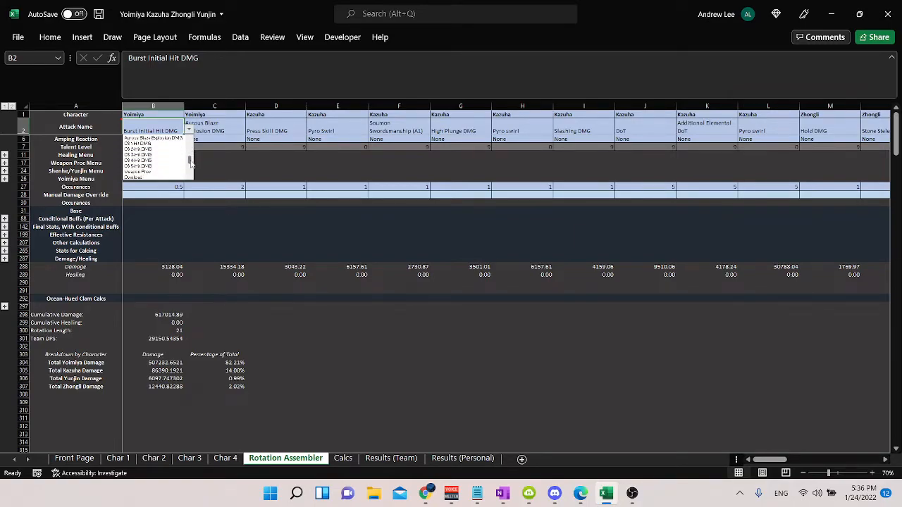
drag(190, 160, 190, 162)
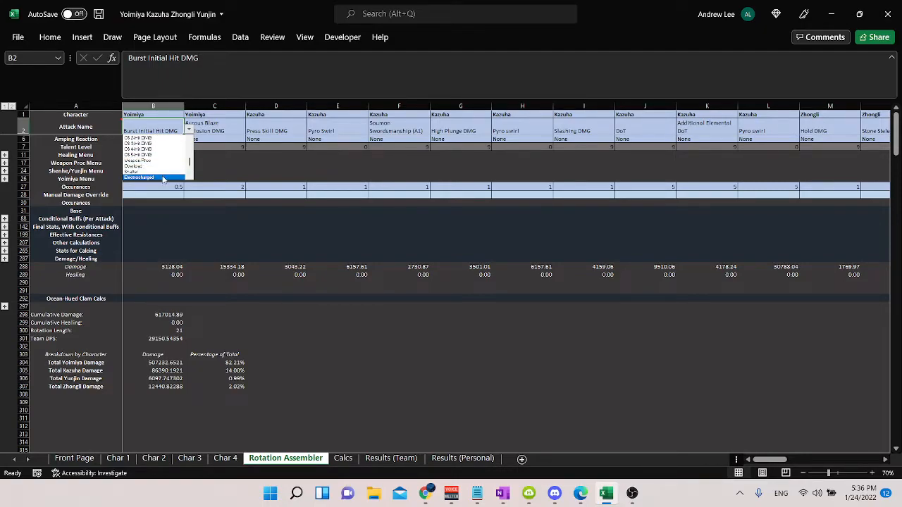
click(331, 170)
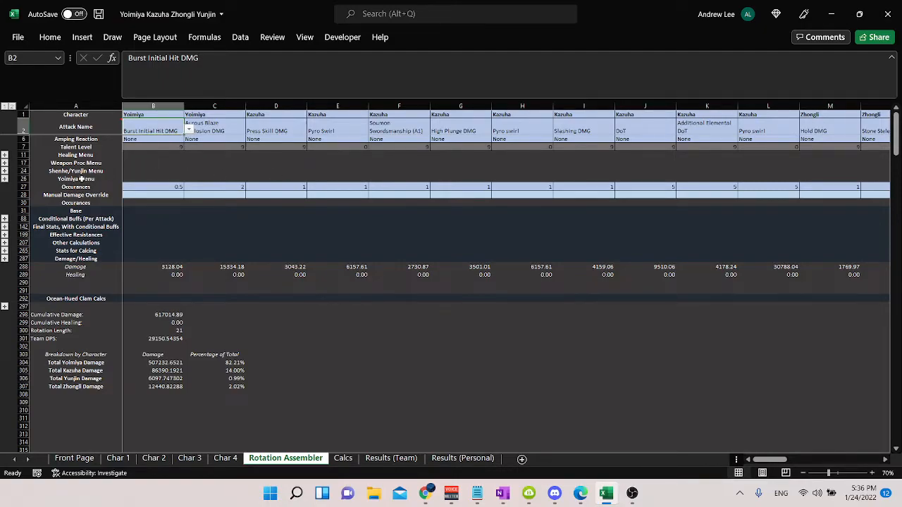
Step: Expand the Weapon Proc Menu rows and go to the first empty attack column, AO
click(5, 163)
click(324, 129)
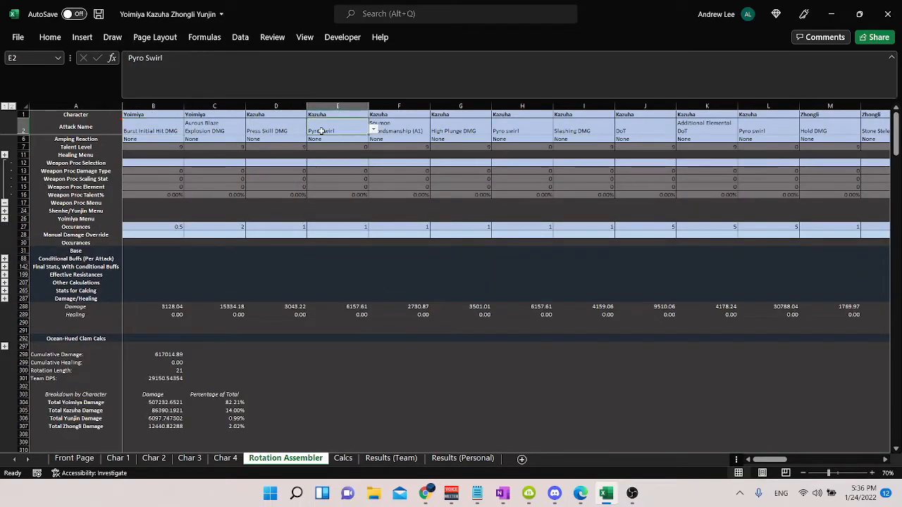
key(ctrl+Right)
key(Right)
key(Right)
key(Left)
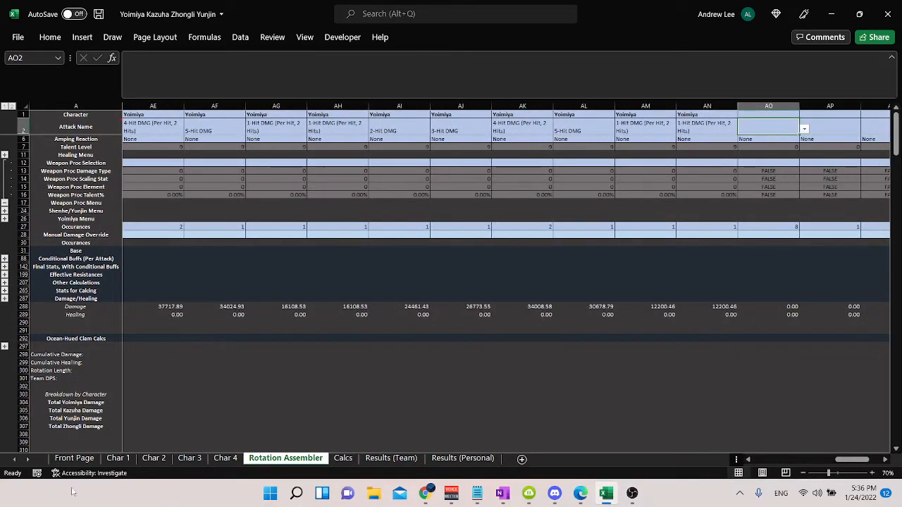
Step: Set Yoimiya's weapon on the Char 1 sheet to Viridescent Hunt
click(127, 461)
click(315, 165)
text(Vir)
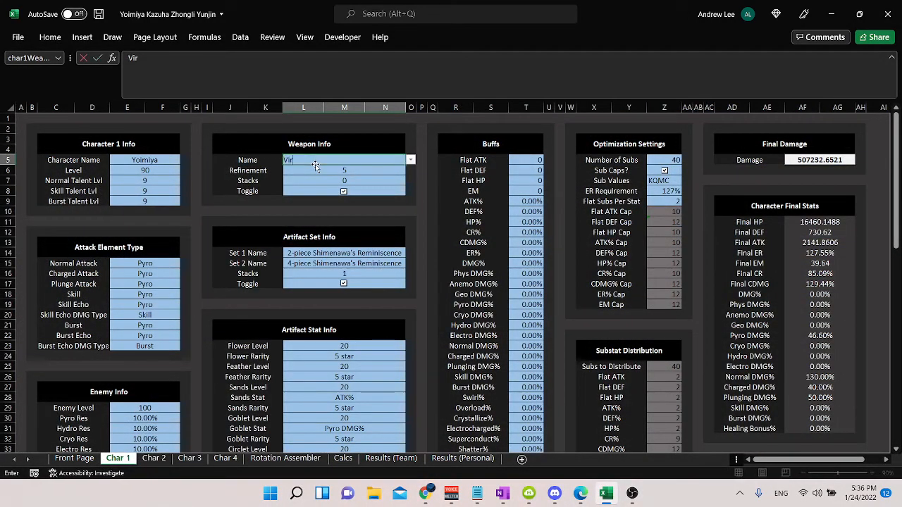
text(idescent Hunt)
key(Return)
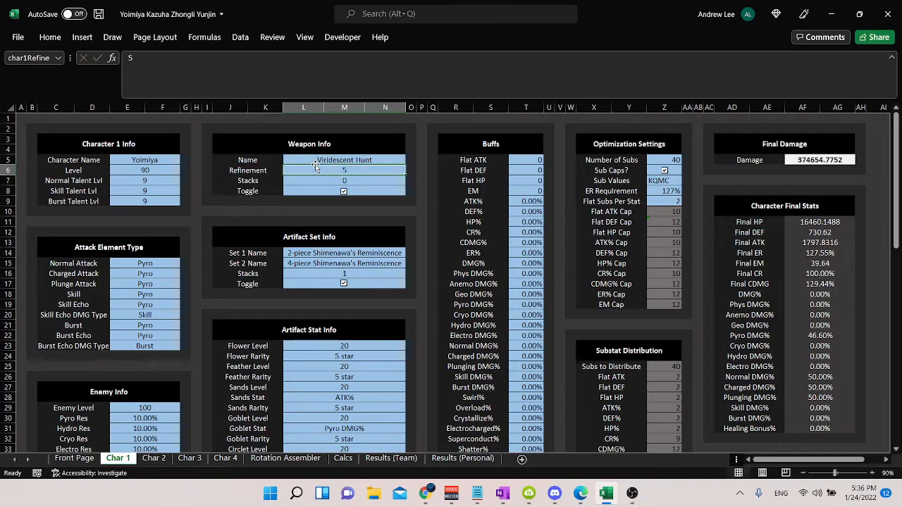
Step: Add a Yoimiya attack in column AO of the Rotation Assembler with Weapon Proc as the attack name
click(285, 458)
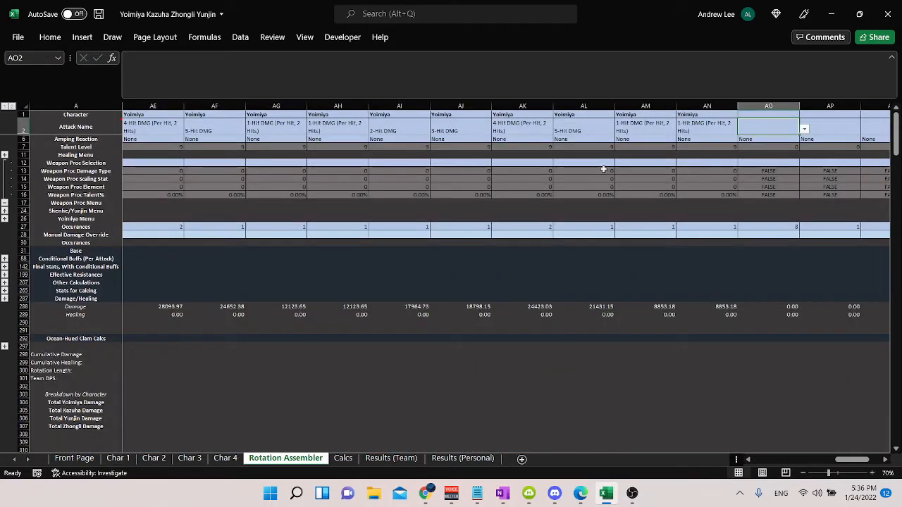
click(768, 115)
text(Yoimiya)
key(Return)
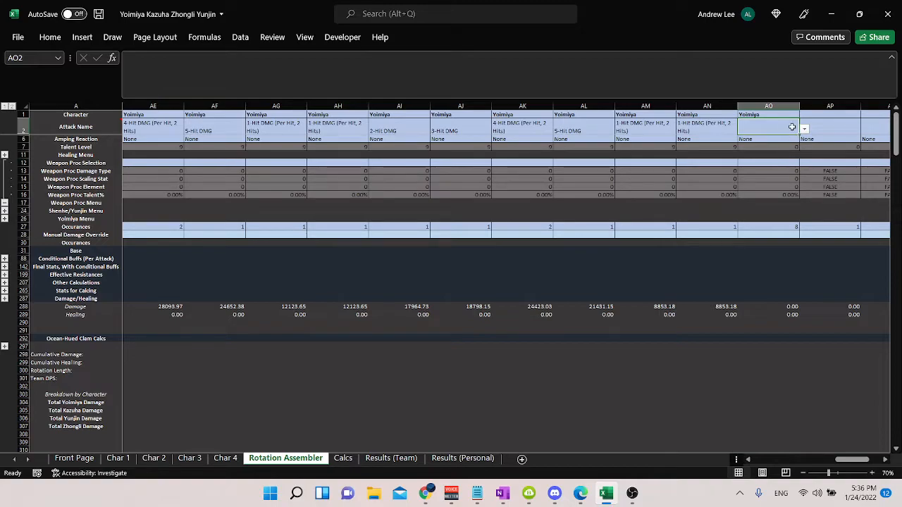
click(804, 129)
scroll(806, 151, down, 5)
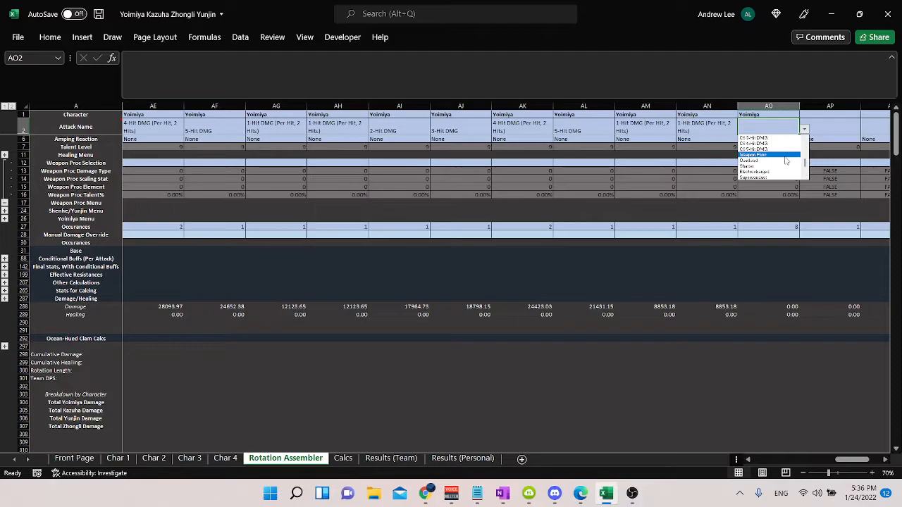
click(786, 155)
Step: Set the Weapon Proc Selection in AO12 to Cyclone
click(782, 162)
click(802, 163)
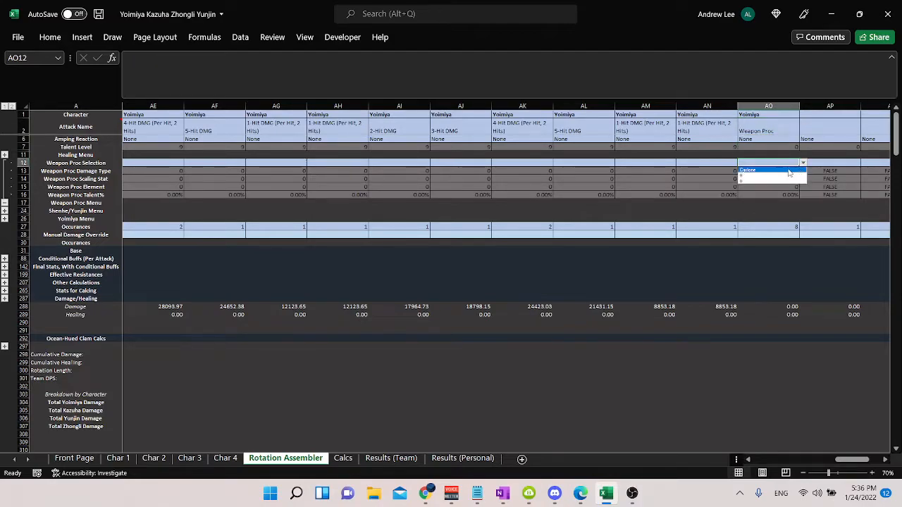
click(767, 171)
Step: Inspect the Cyclone proc's damage, occurrences, element and scaling stat in column AO
click(788, 308)
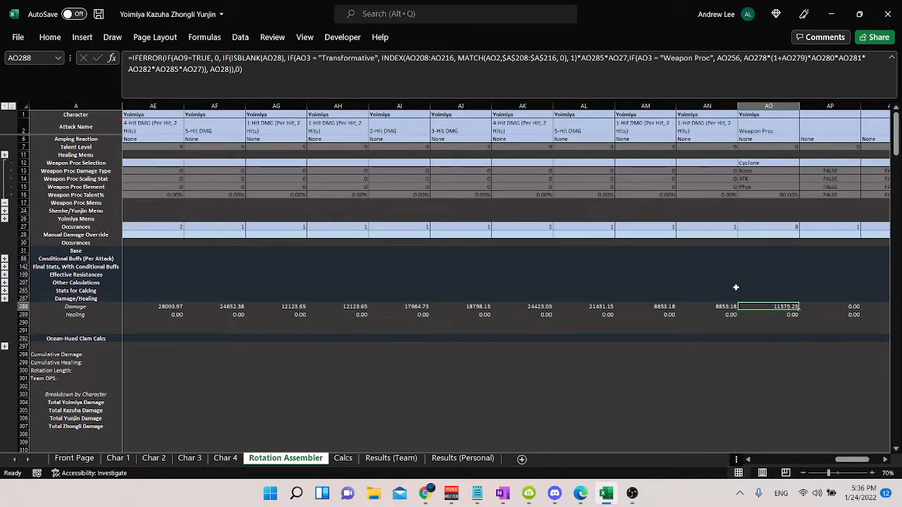
click(789, 227)
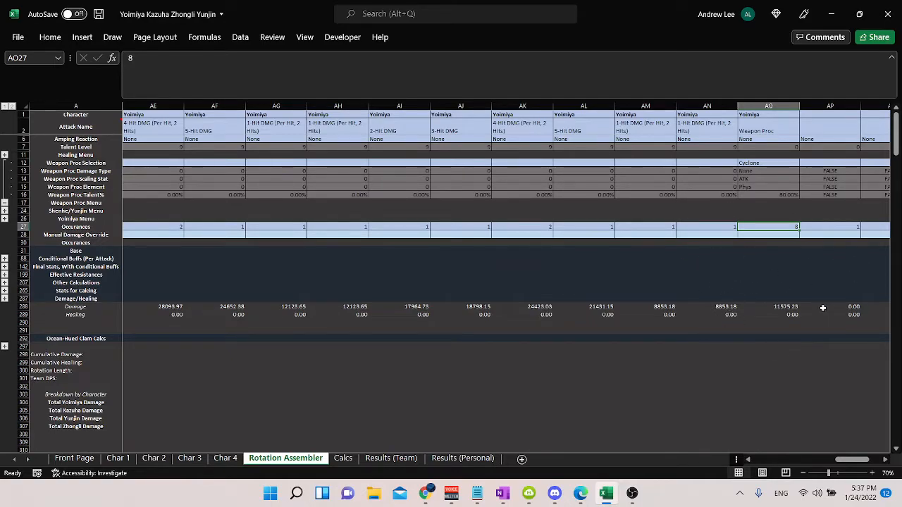
click(779, 187)
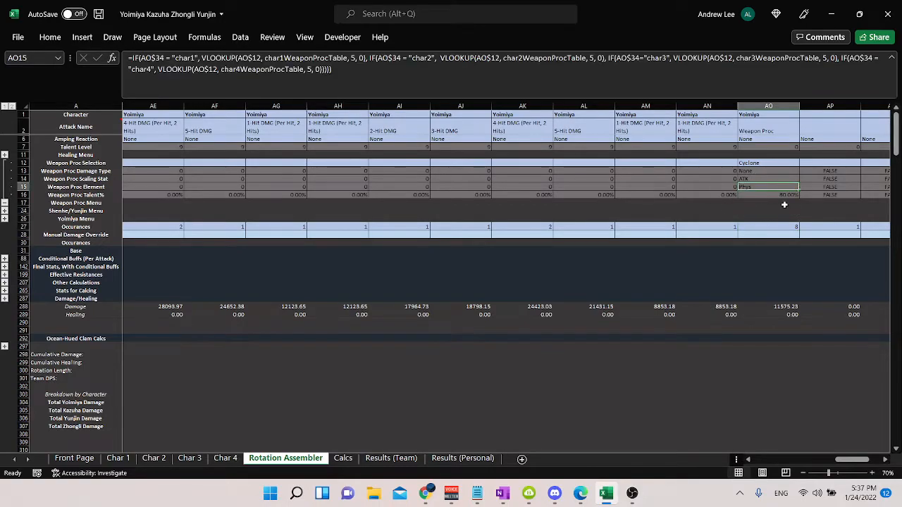
click(770, 180)
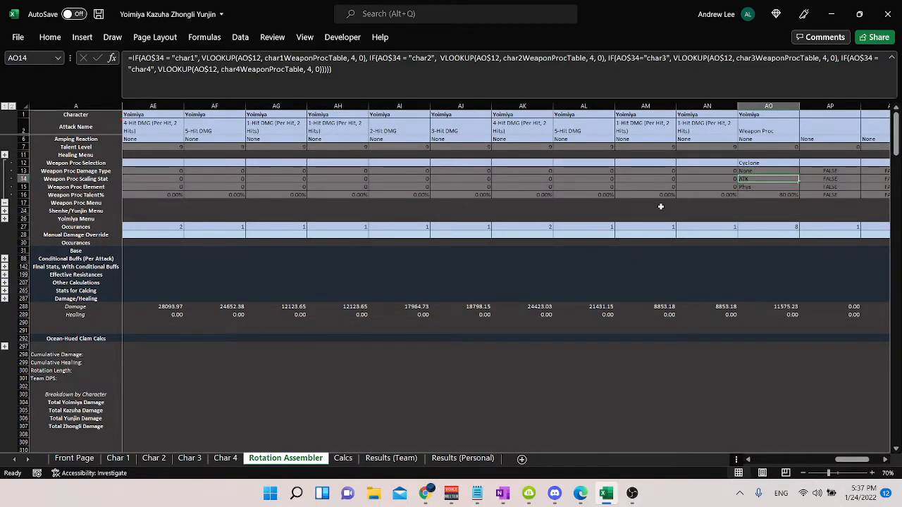
Step: Change Yoimiya's weapon on the Char 1 sheet to Redhorn Stonethresher
click(117, 459)
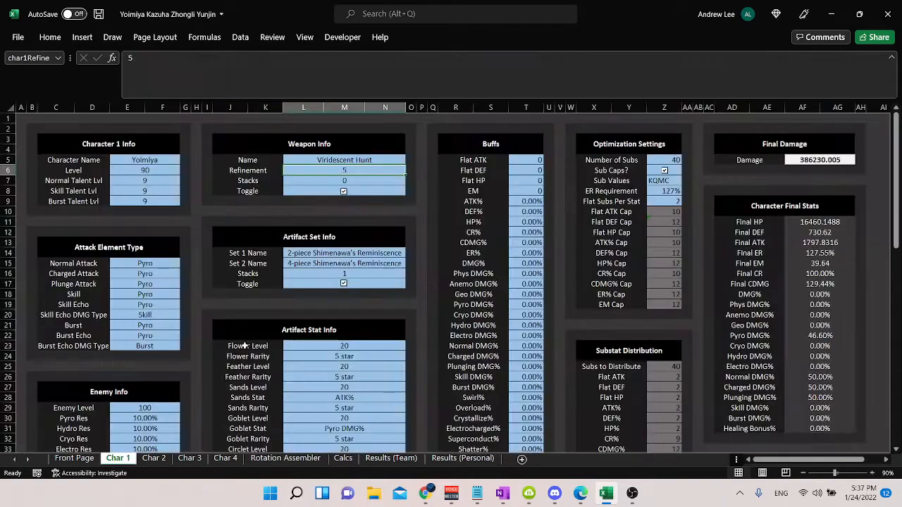
click(357, 156)
text(Redhorn)
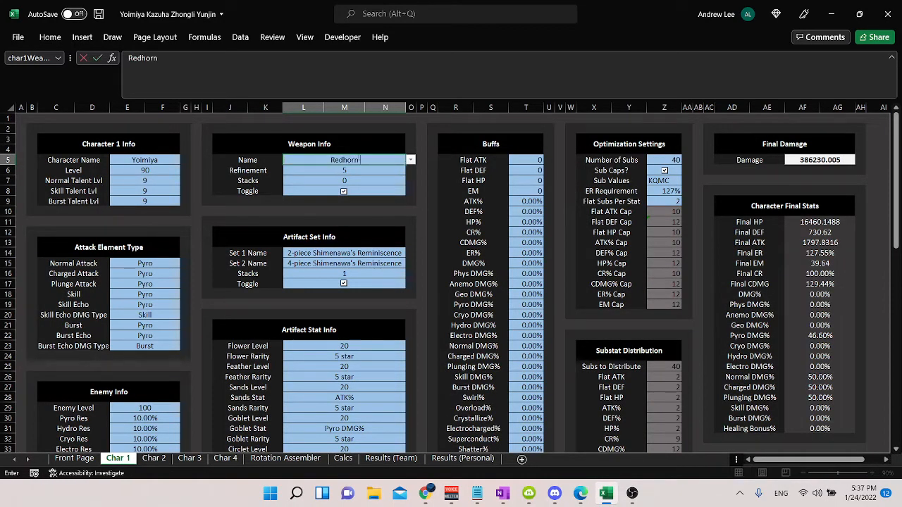
text( Stonethreshred)
key(Return)
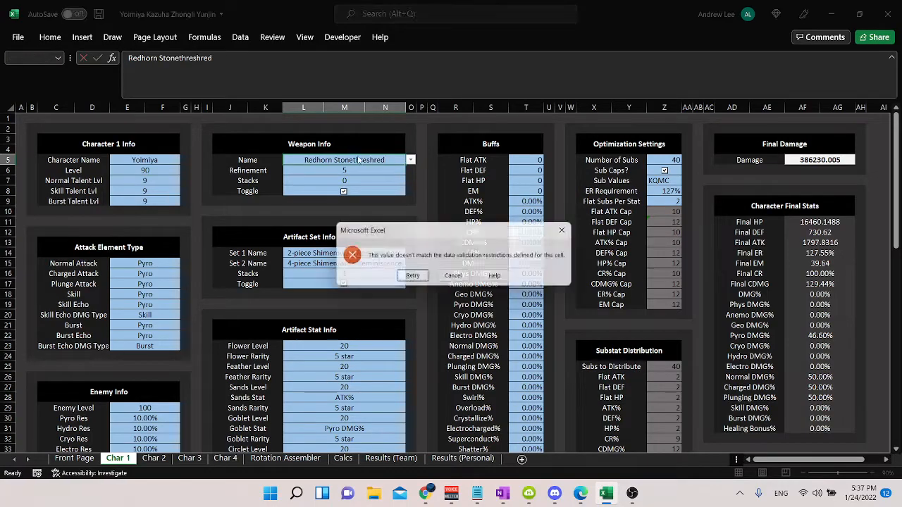
key(Escape)
text(R)
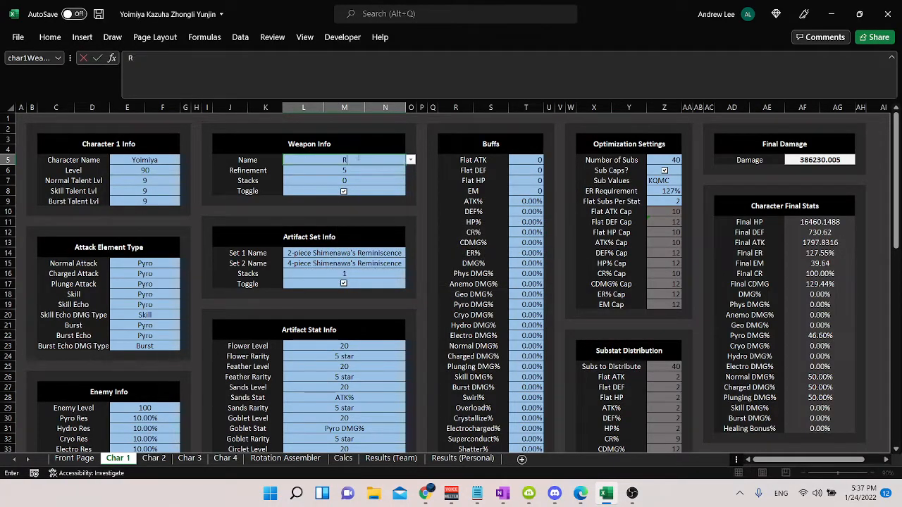
text(edhorn Stonethresher)
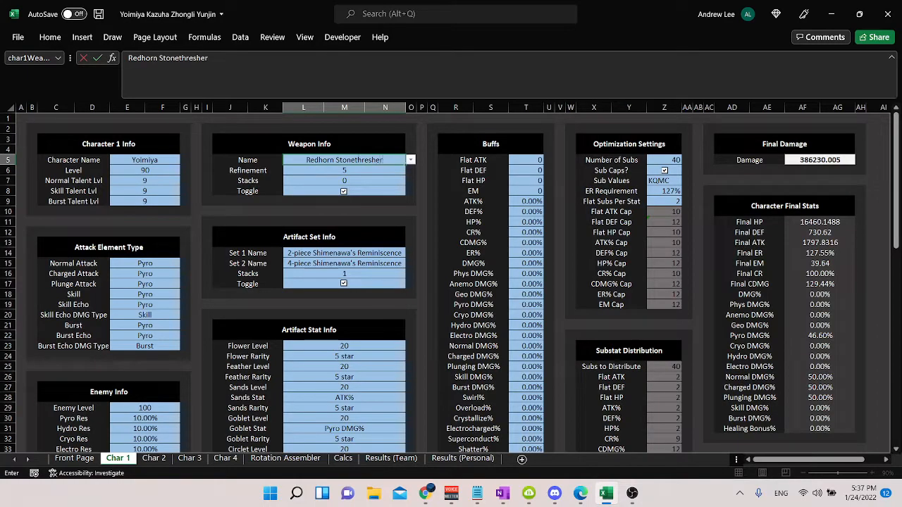
key(Return)
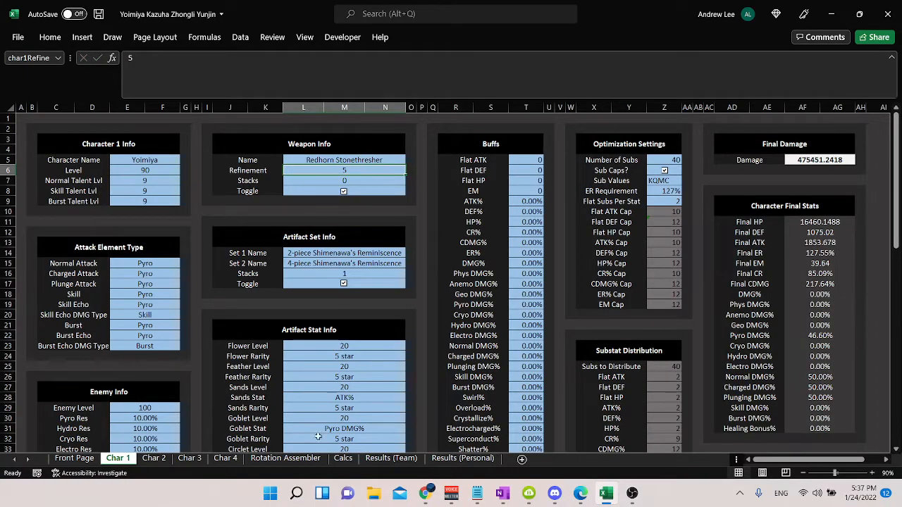
Step: Keep Weapon Proc as column AO's attack name and set its Weapon Proc Selection to Redhorn Normal Proc
click(286, 460)
click(751, 139)
click(757, 128)
click(804, 131)
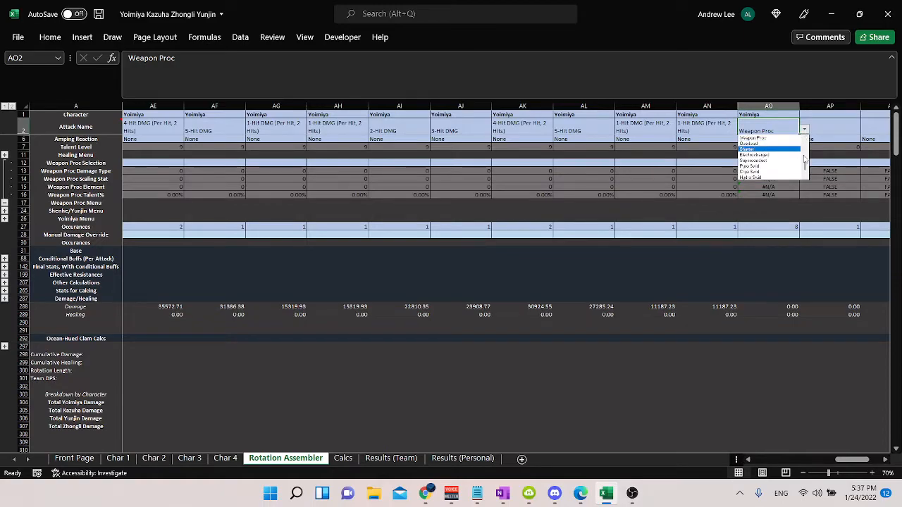
click(775, 138)
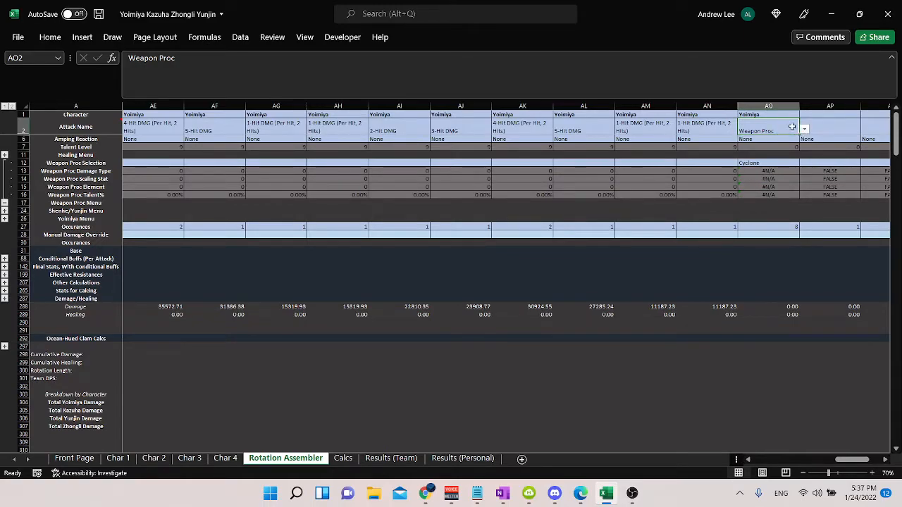
click(775, 164)
click(802, 163)
click(783, 176)
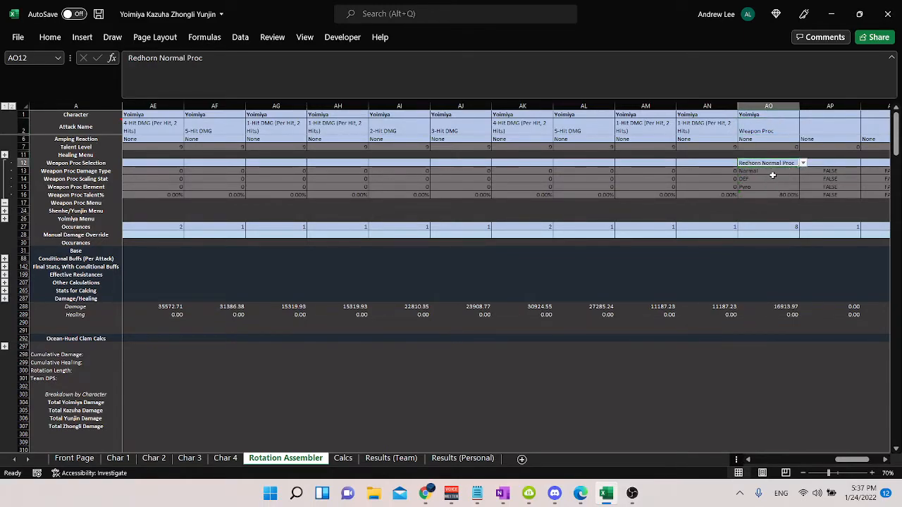
Step: Inspect the Redhorn proc's damage type, scaling stat, element and talent percentage in AO13 to AO16
click(772, 172)
key(Up)
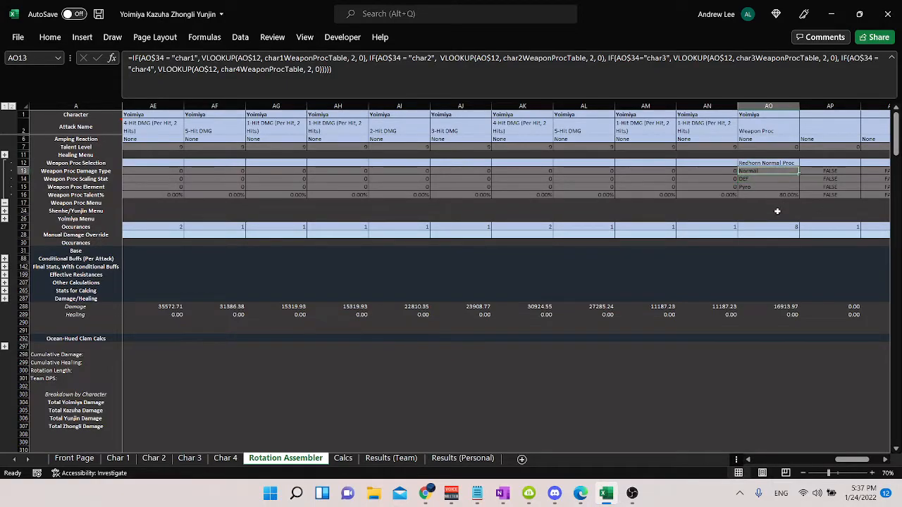
key(Down)
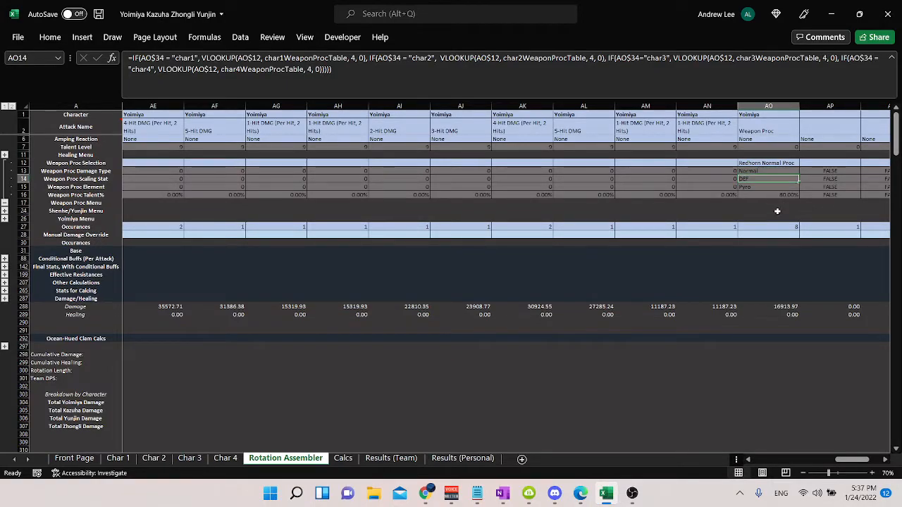
key(Down)
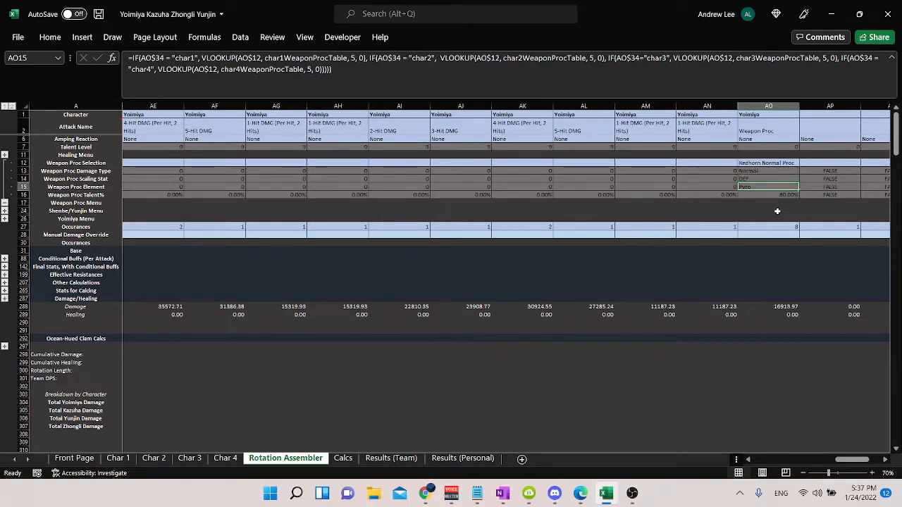
click(780, 196)
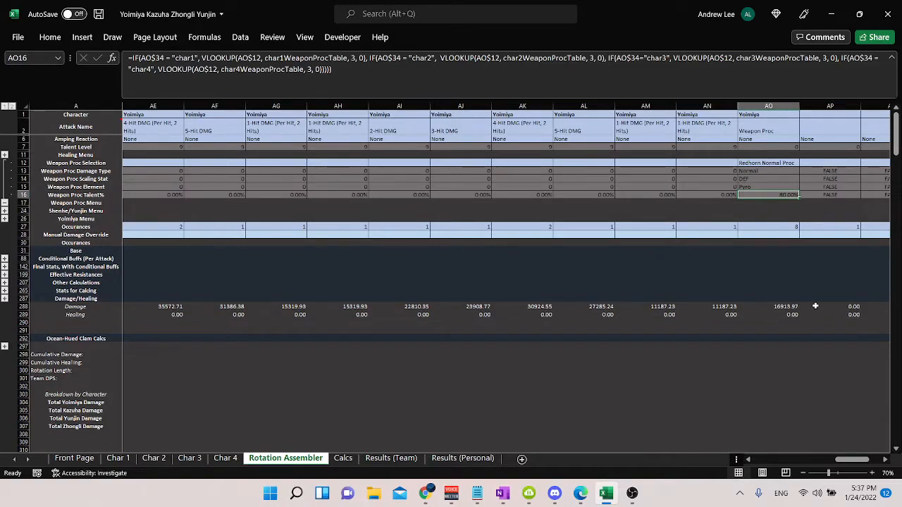
Step: Set Yoimiya's weapon on the Char 1 sheet back to Rust
click(118, 458)
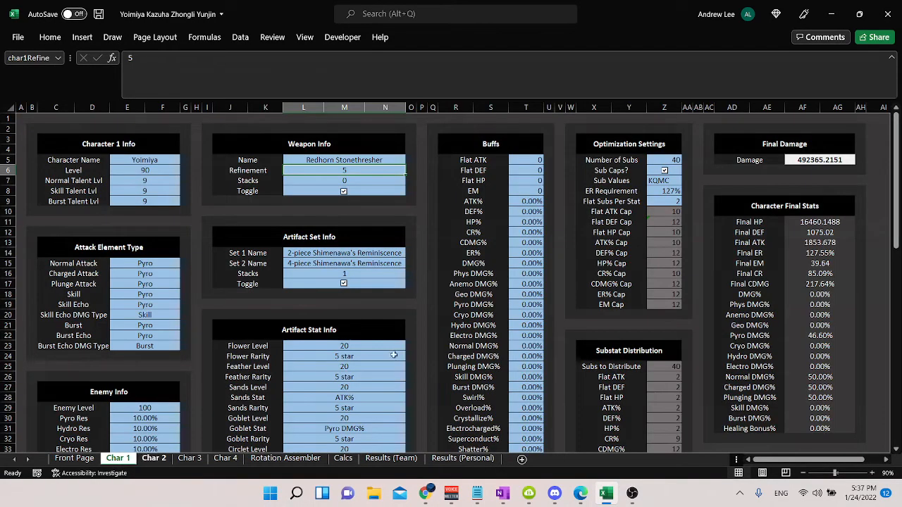
click(343, 159)
text(Rust)
key(Return)
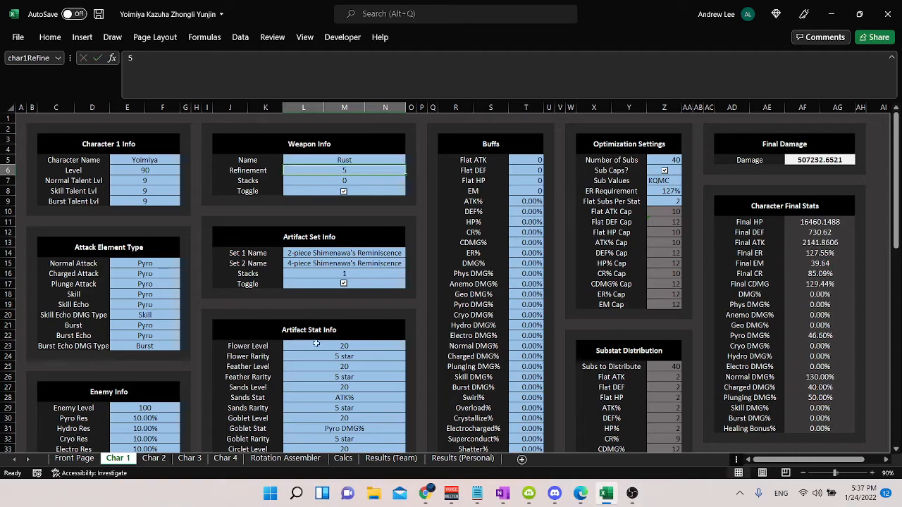
Step: Clear the character, attack name and Weapon Proc Selection from column AO of the Rotation Assembler
click(286, 458)
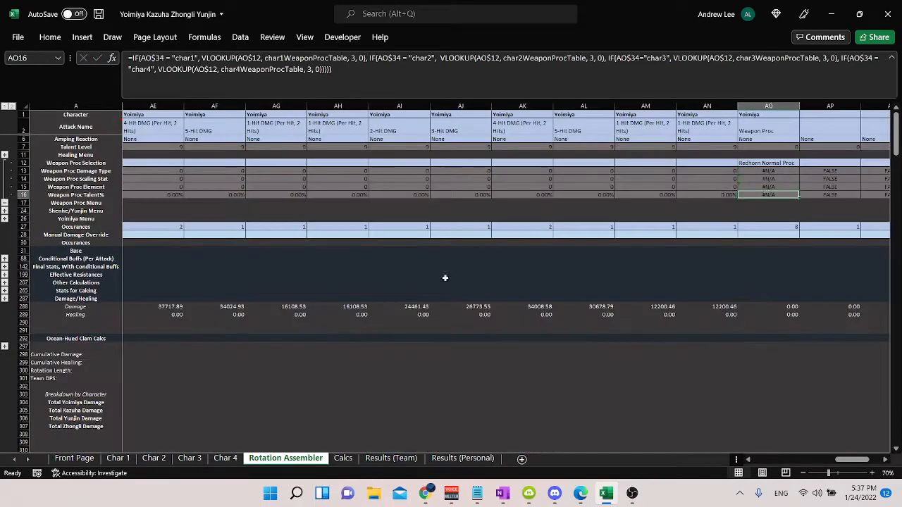
click(769, 124)
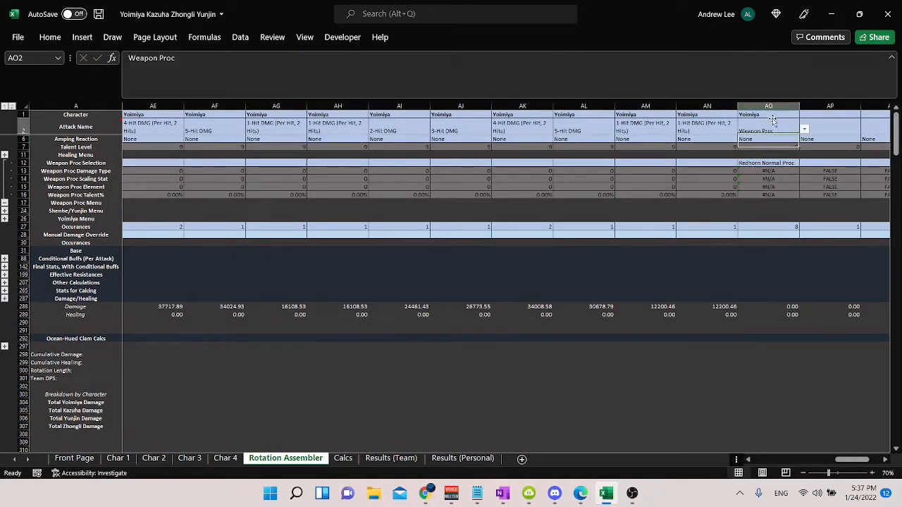
key(Delete)
click(750, 114)
key(Delete)
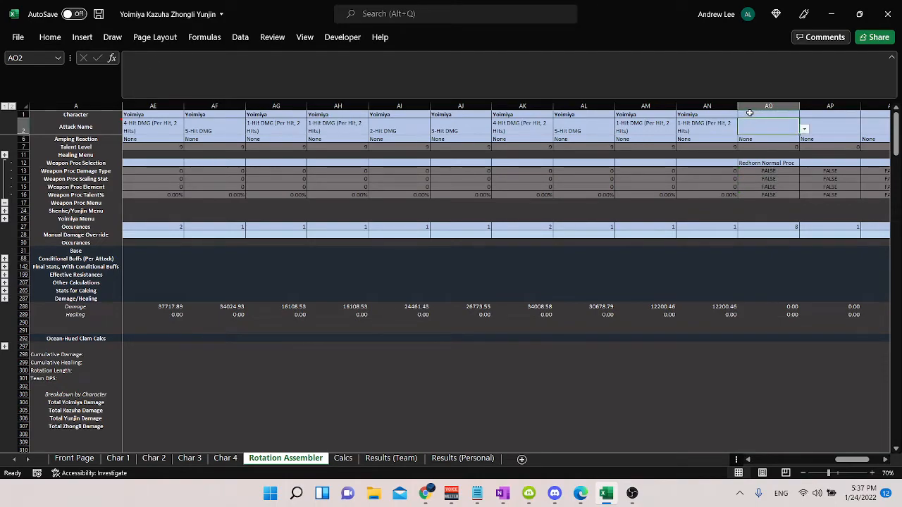
click(753, 162)
key(Delete)
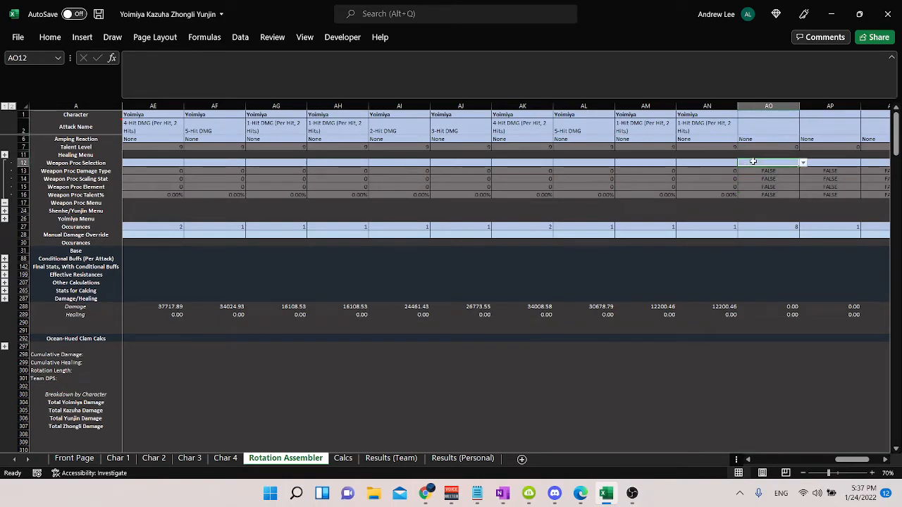
key(Down)
key(Down)
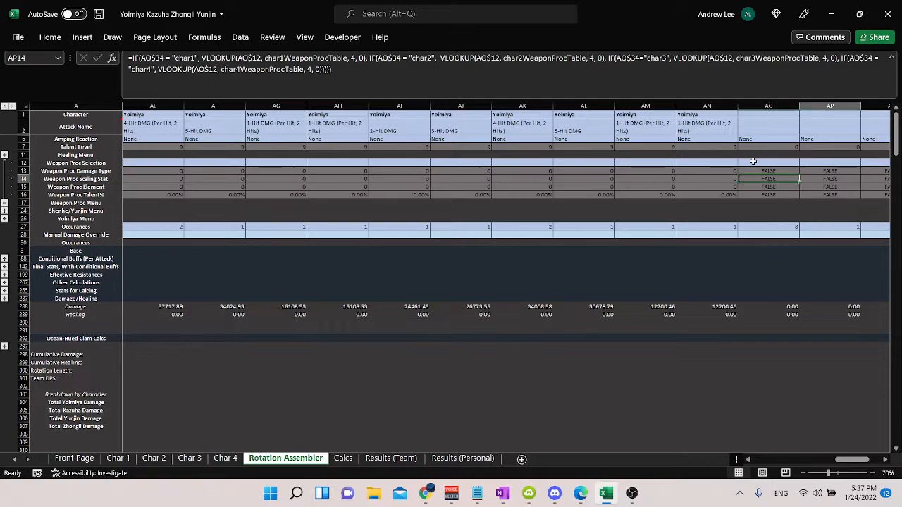
key(Right)
key(Right)
key(Left)
key(Left)
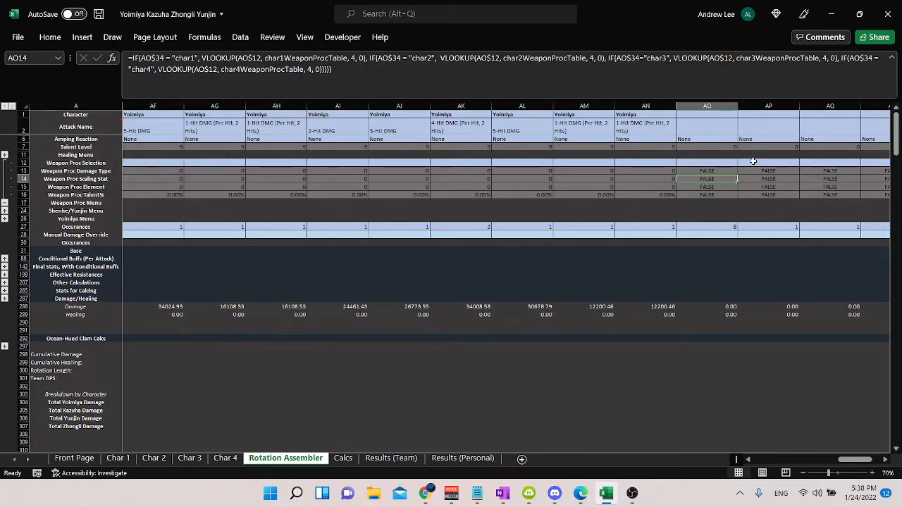
Step: Collapse the Weapon Proc rows and expand the Shenhe/Yunjin rows to review the Proc Select entries across Yoimiya's attacks
click(5, 203)
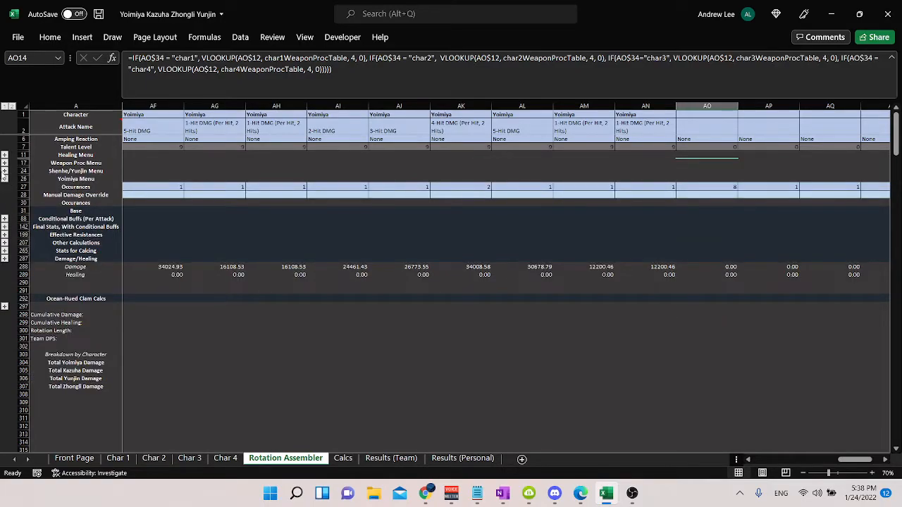
click(4, 171)
click(306, 173)
key(Left)
key(Left)
key(Left)
key(Left)
key(Left)
key(Left)
key(Left)
key(Left)
key(Left)
key(Left)
key(Left)
key(Left)
key(Left)
key(Left)
key(Left)
key(Left)
key(Left)
key(Left)
key(Left)
key(Left)
key(Right)
key(Right)
key(Right)
key(Right)
key(Right)
key(Right)
key(Right)
key(Right)
key(Right)
key(Right)
key(Right)
key(Right)
key(Right)
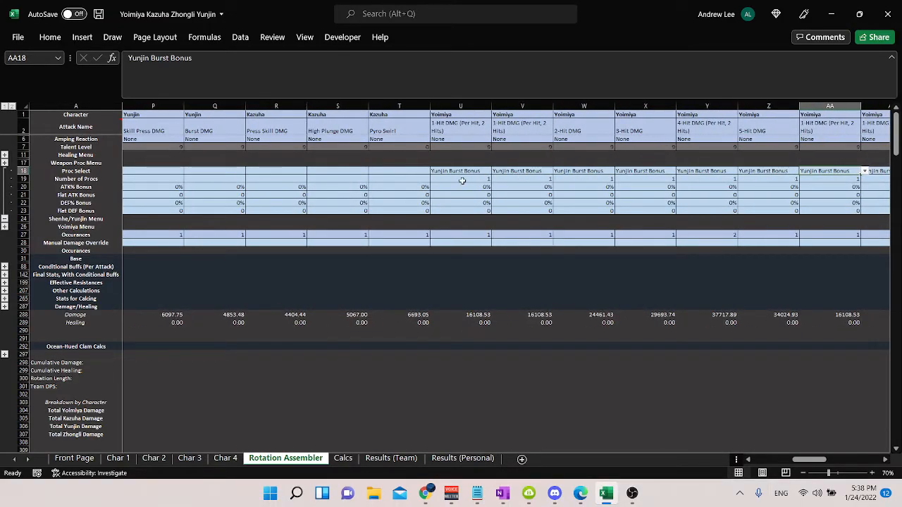
Step: Choose Yunjin Burst Bonus as the Proc Select for Yoimiya's 1-Hit attack in column U
click(469, 173)
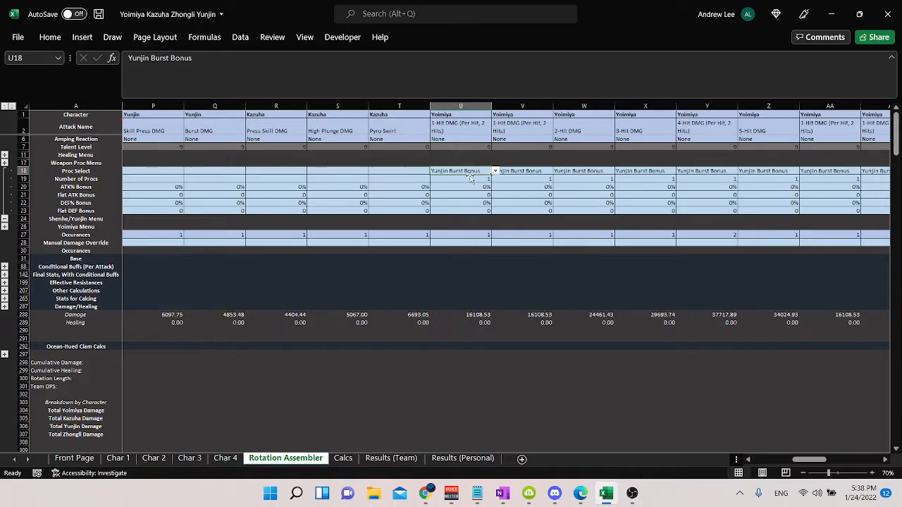
click(496, 171)
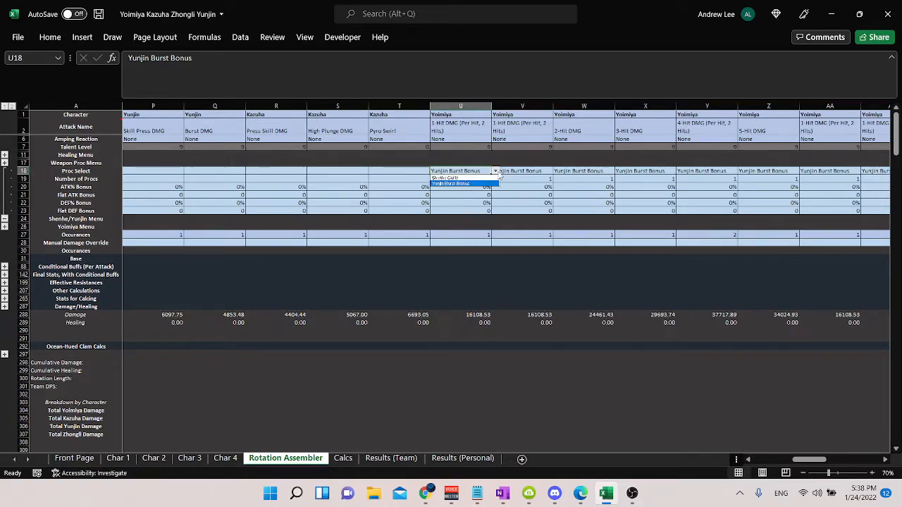
click(461, 185)
Step: Check Yunjin's build on the Char 3 sheet against the Number of Procs for Yoimiya's attack in column V
click(153, 458)
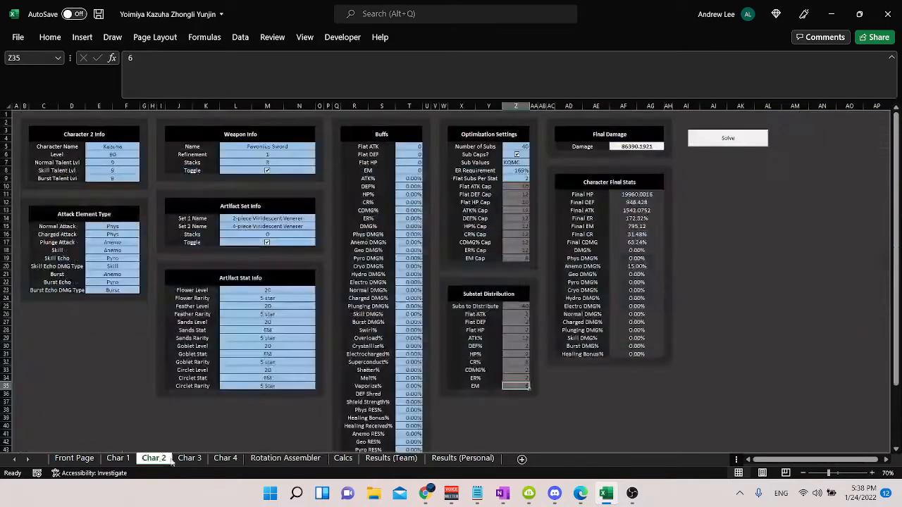
click(189, 458)
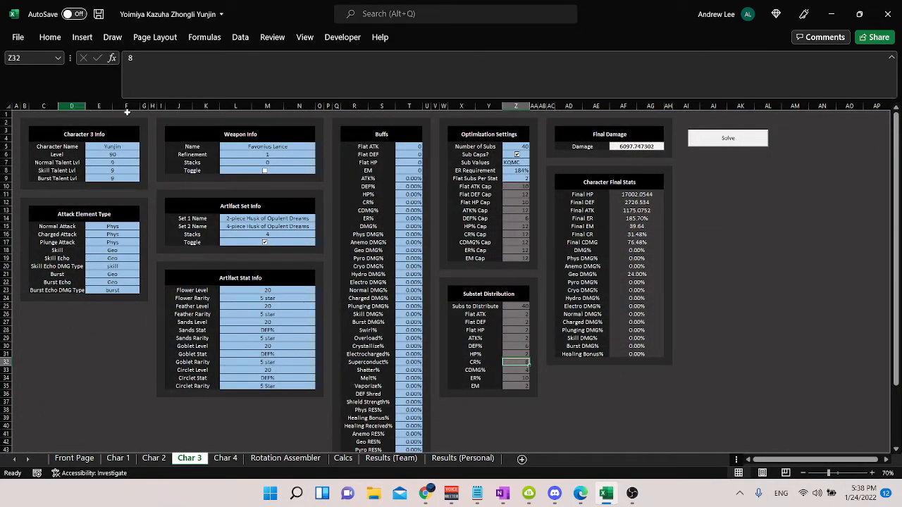
click(303, 458)
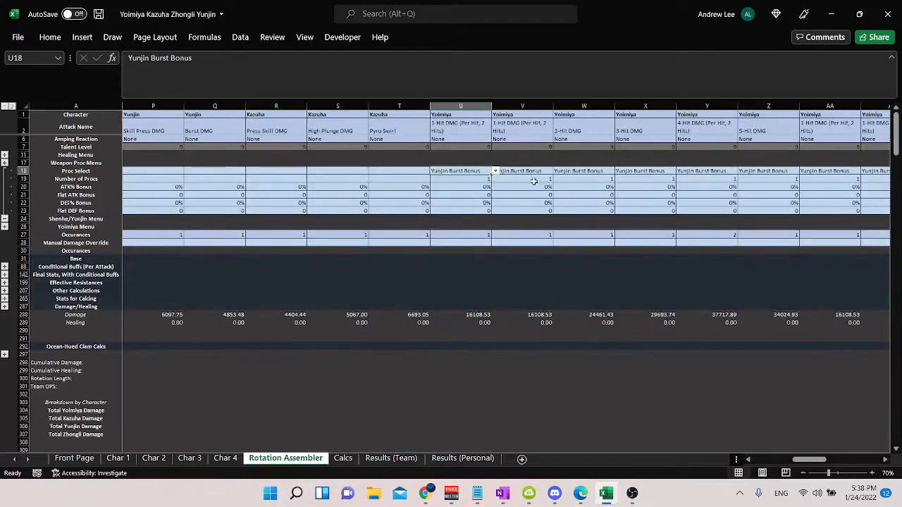
click(534, 180)
click(188, 458)
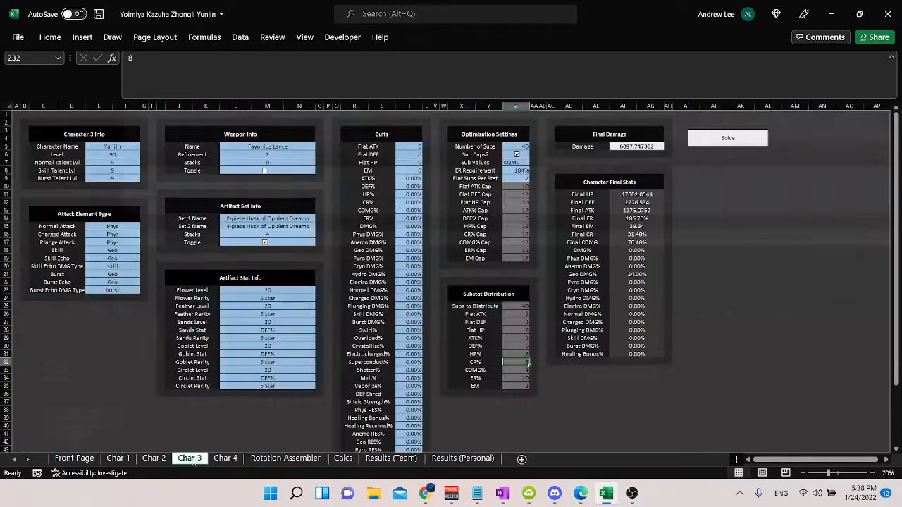
click(285, 458)
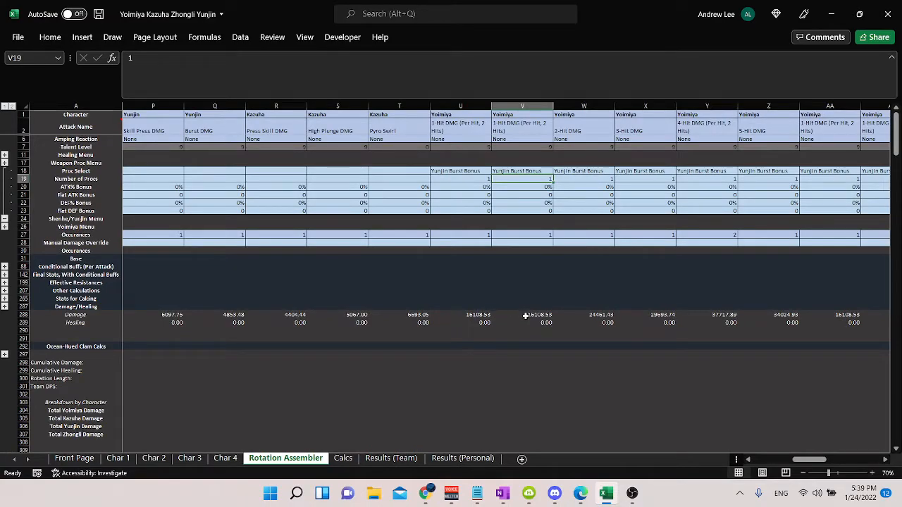
Step: Copy the damage of Yoimiya's attack in U288 into the empty cell U300 as a plain value
click(475, 314)
key(ctrl+c)
click(477, 378)
key(ctrl+v)
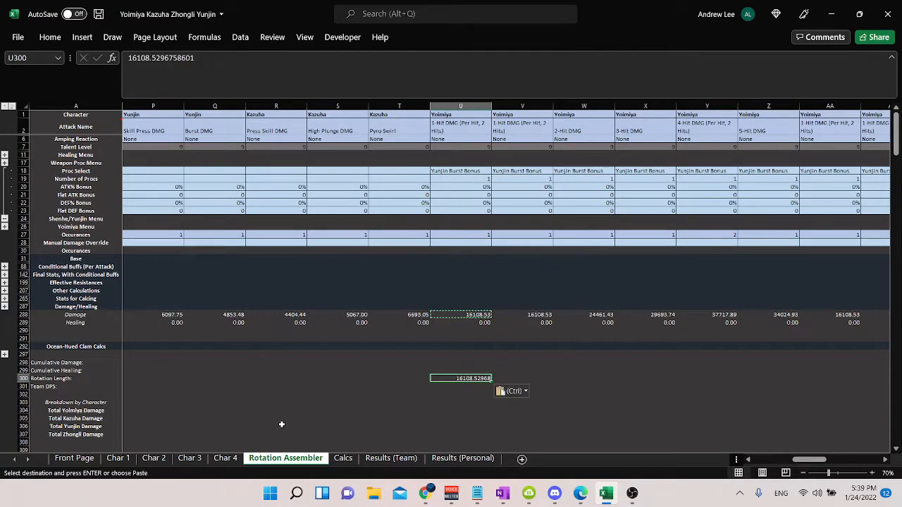
Step: Set Yunjin's Goblet Stat on the Char 3 sheet to ATK% and compare Yoimiya's damage in U288 with the copied value
click(191, 456)
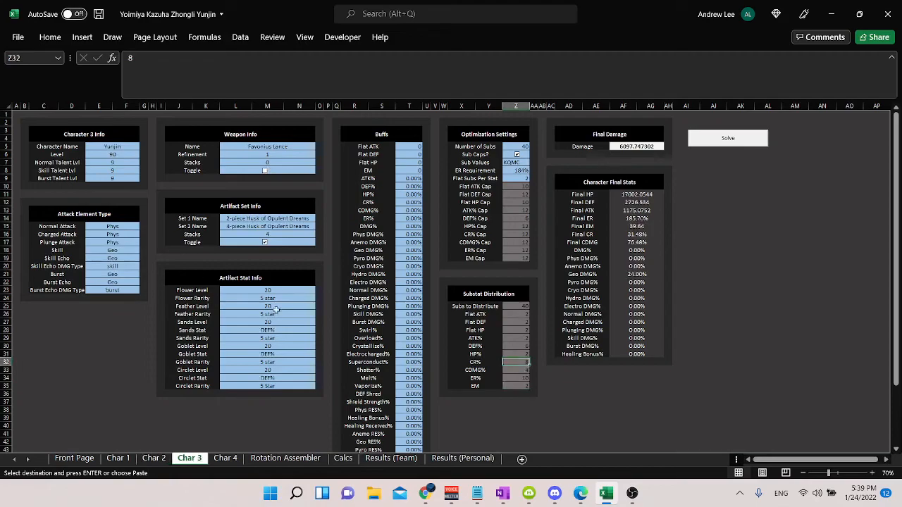
click(287, 354)
key(Return)
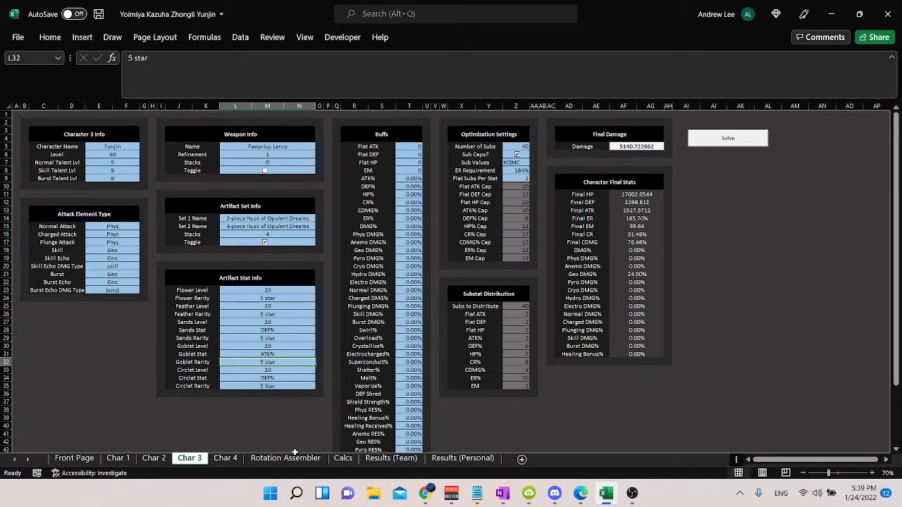
click(294, 455)
click(461, 314)
Step: Undo Yunjin's Goblet Stat change and clear the copied damage value from U300
key(ctrl+z)
click(295, 457)
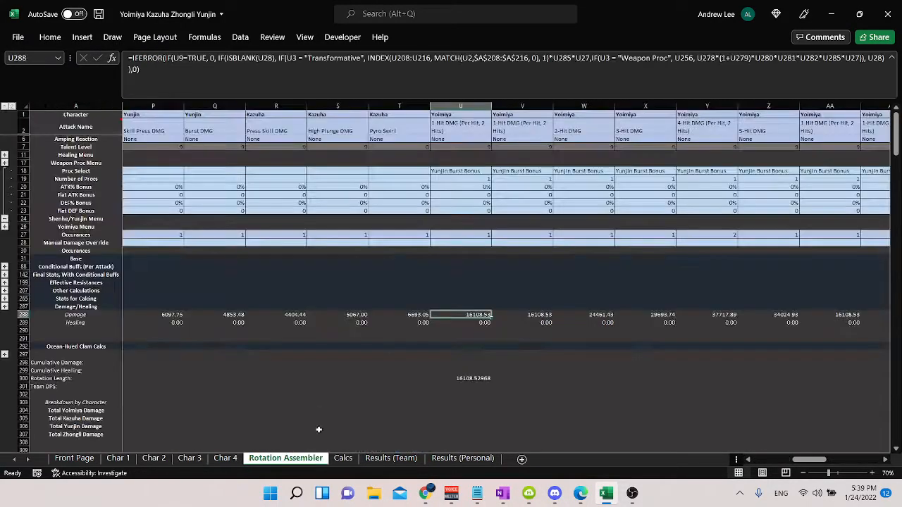
click(476, 378)
key(Delete)
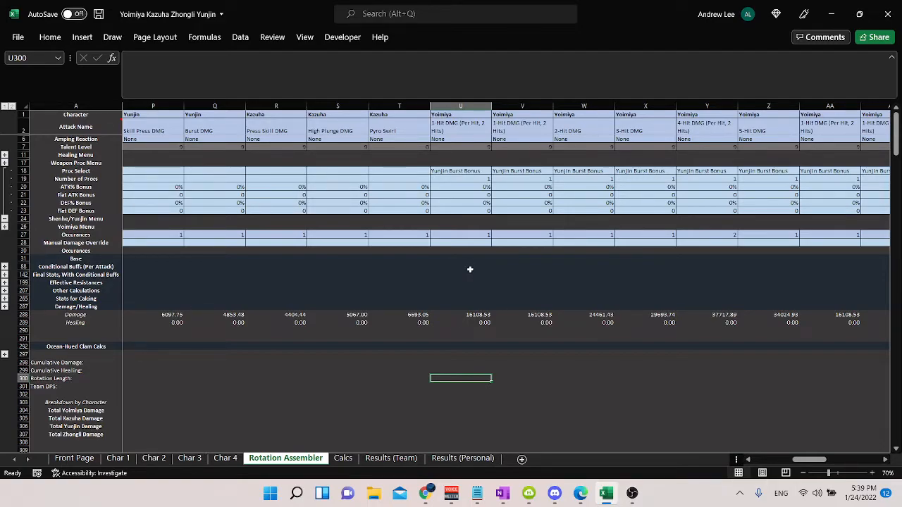
Step: Try a 25% DEF% Bonus on Yoimiya's attack in U22, check its damage in U288 and undo the bonus
click(477, 203)
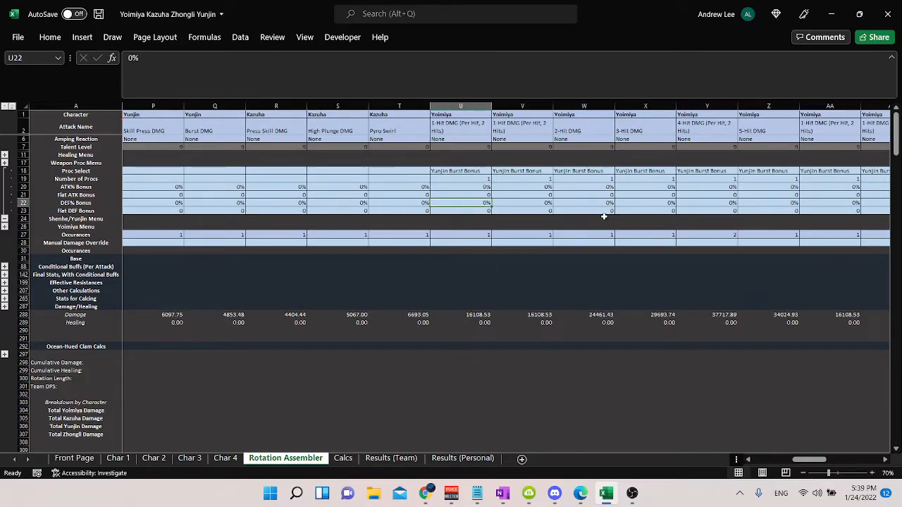
text(25)
key(Return)
key(Up)
click(473, 316)
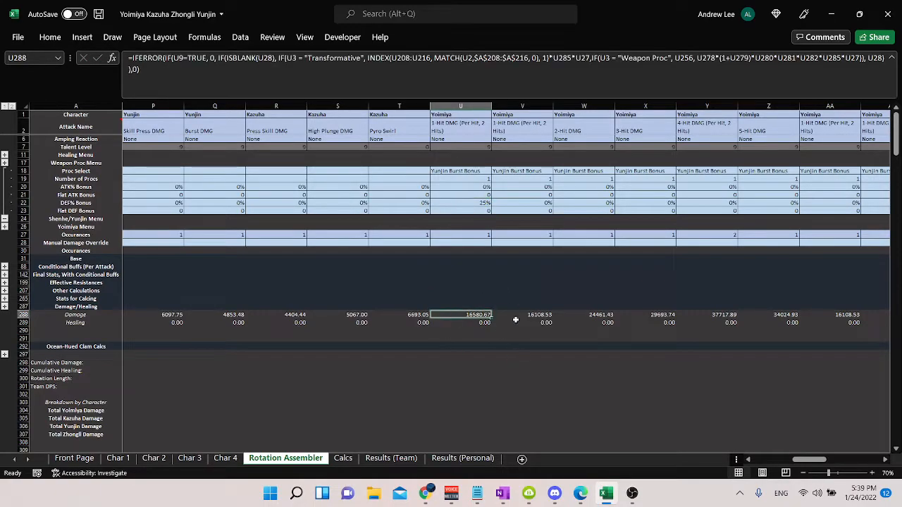
key(ctrl+z)
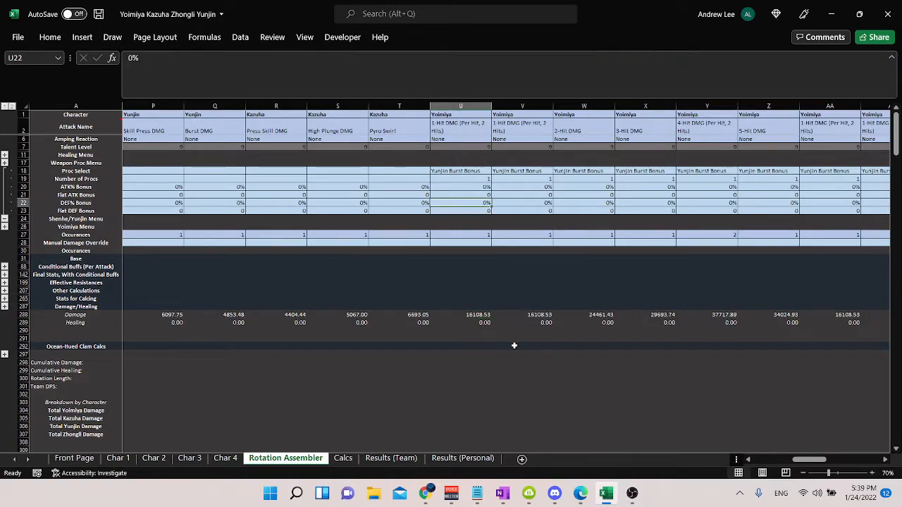
Step: Try a Flat DEF Bonus of 50000 on Yoimiya's attack in U23 and undo it
click(479, 210)
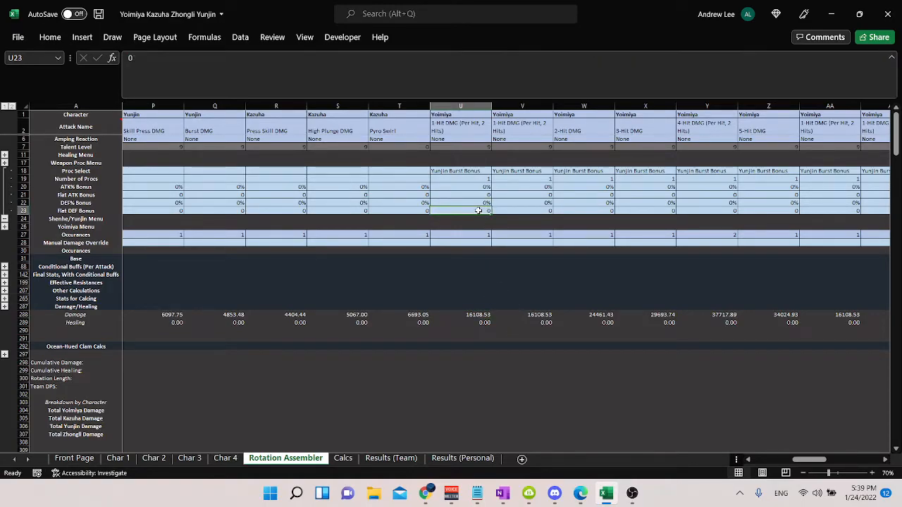
text(1000)
key(Return)
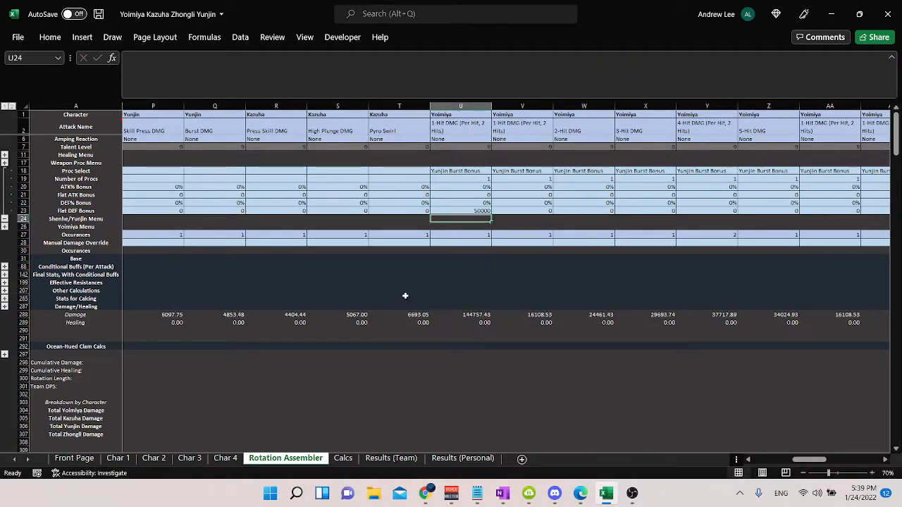
key(ctrl+z)
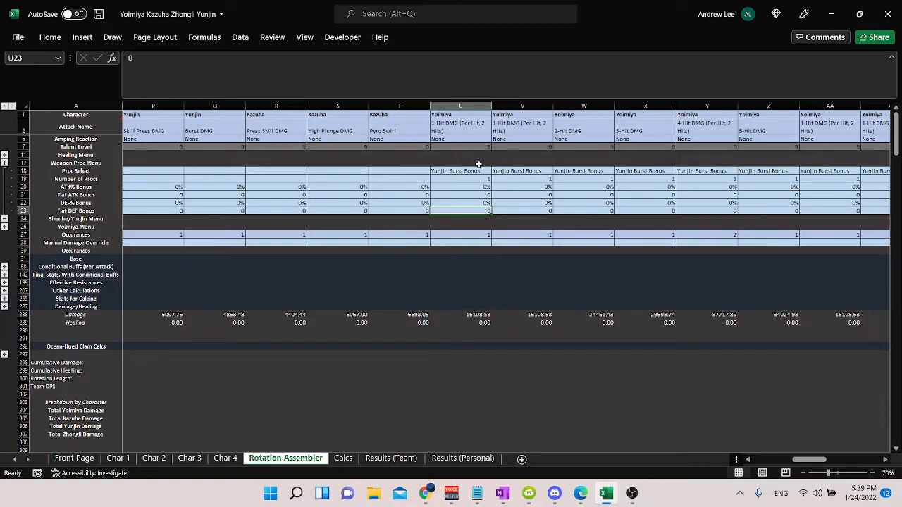
Step: Try 2 Occurances for Yoimiya's attack in U27 against its Number of Procs in U19, and undo the change
click(481, 181)
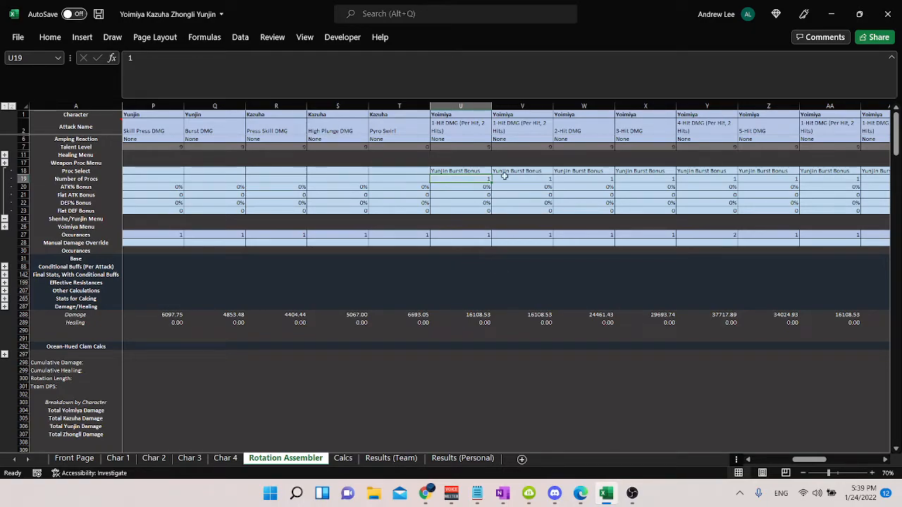
click(478, 234)
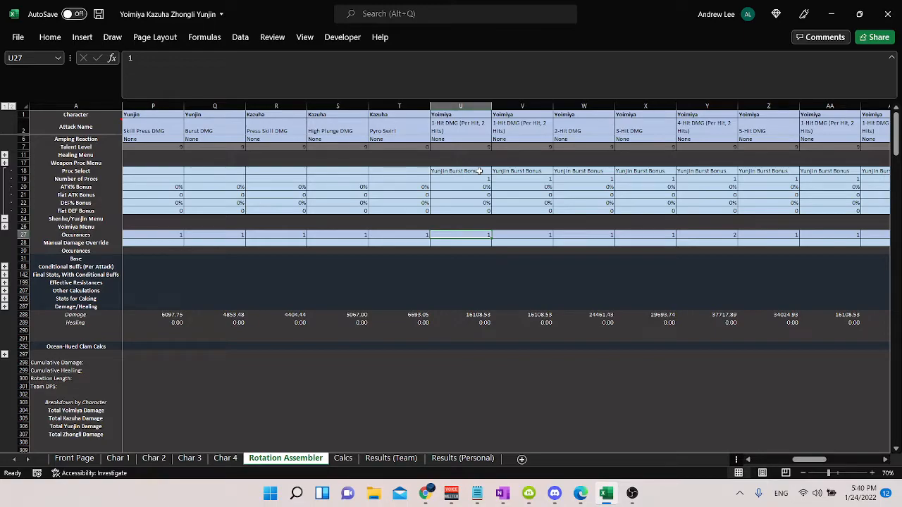
key(Up)
key(Up)
key(Down)
key(Down)
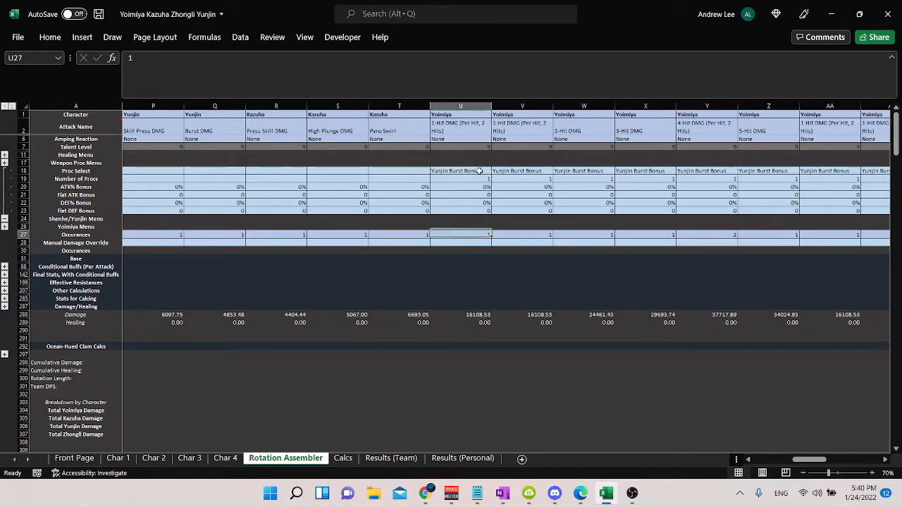
text(2)
key(ctrl+Return)
click(485, 181)
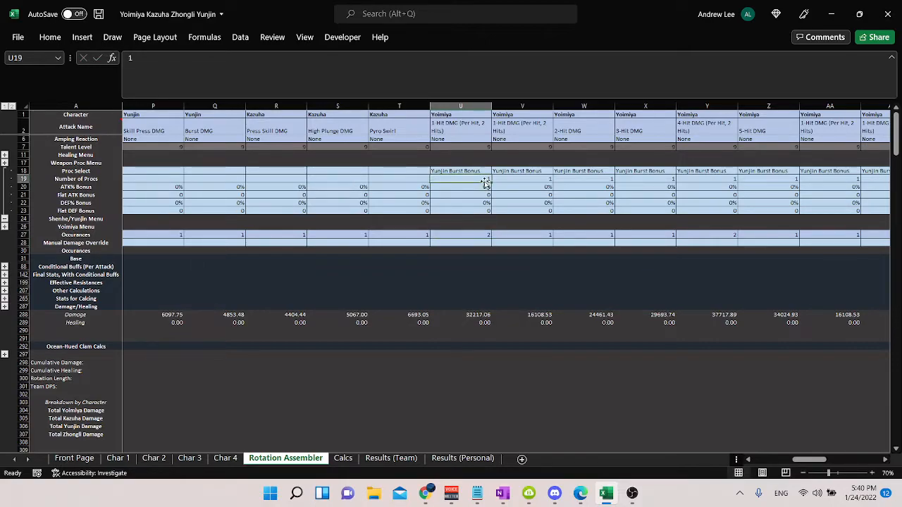
key(ctrl+z)
click(496, 283)
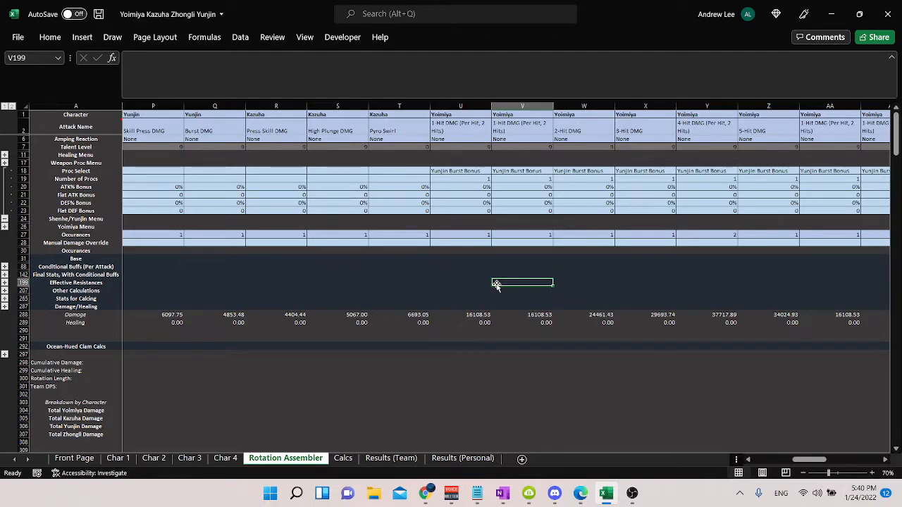
Step: Compare the Number of Procs in U19 with the Occurances in U27 for Yoimiya's attack
click(459, 177)
click(483, 234)
click(483, 181)
click(483, 236)
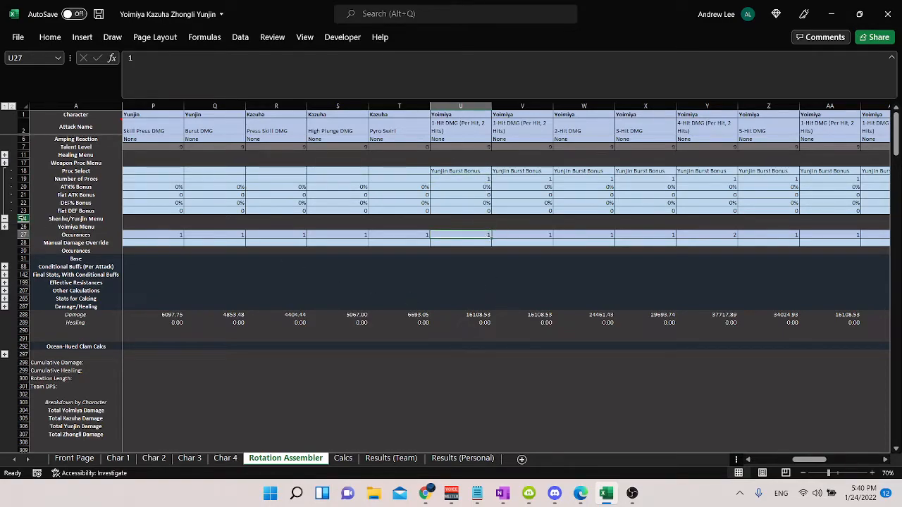
Step: Collapse the Shenhe/Yunjin Menu rows and expand the Yoimiya Menu to show Skill Active? for Yoimiya's attack in U25
click(5, 219)
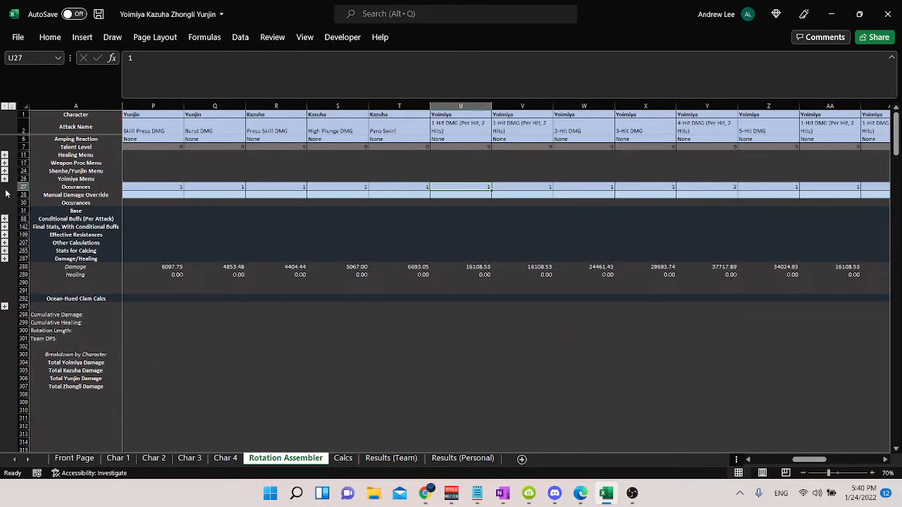
click(5, 180)
click(458, 180)
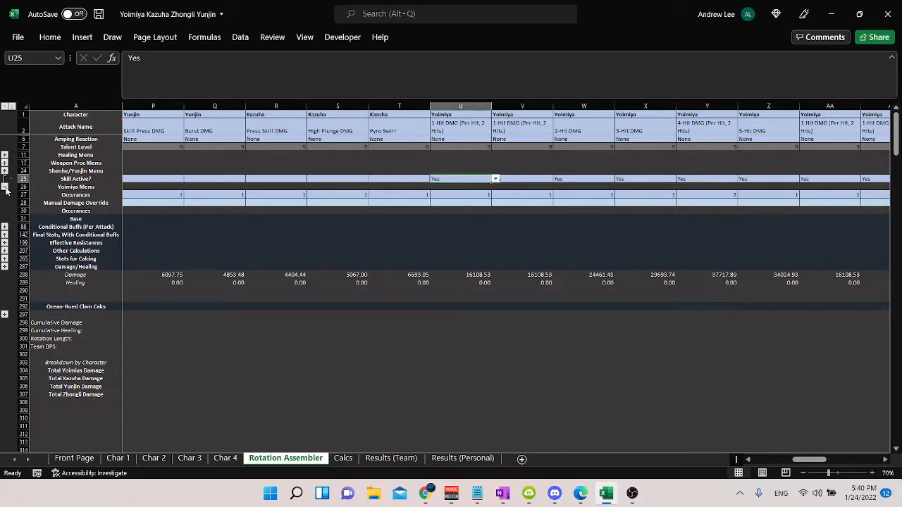
Step: Switch to OBS, lower the Mic/Aux volume to minimum and raise it back to full, and return to the Excel workbook
click(632, 493)
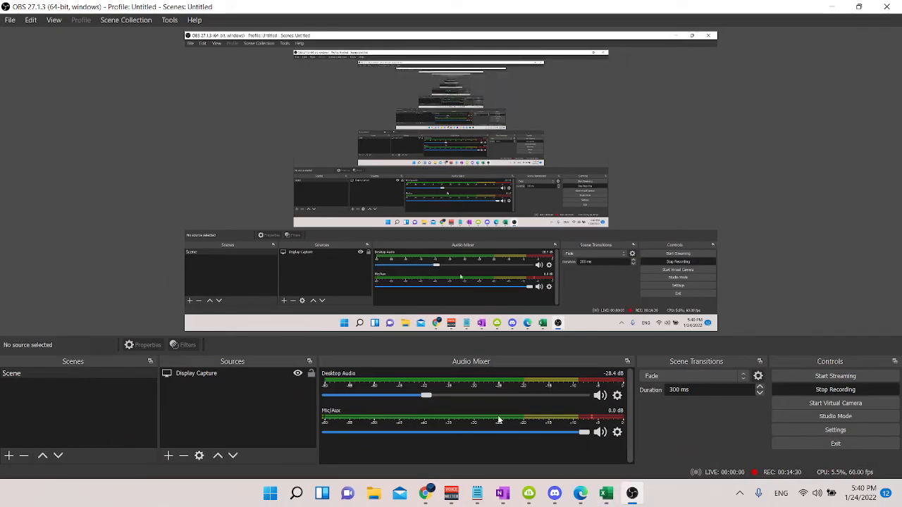
drag(594, 437, 324, 432)
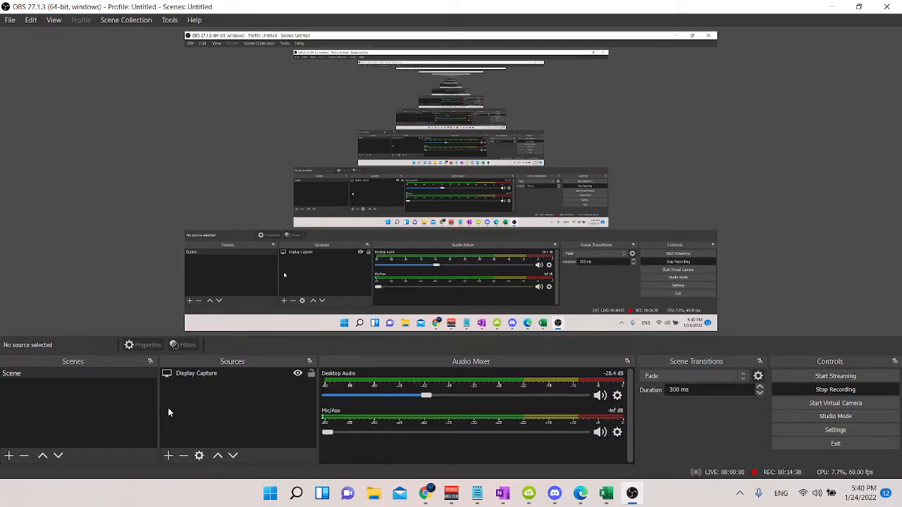
drag(329, 436, 655, 437)
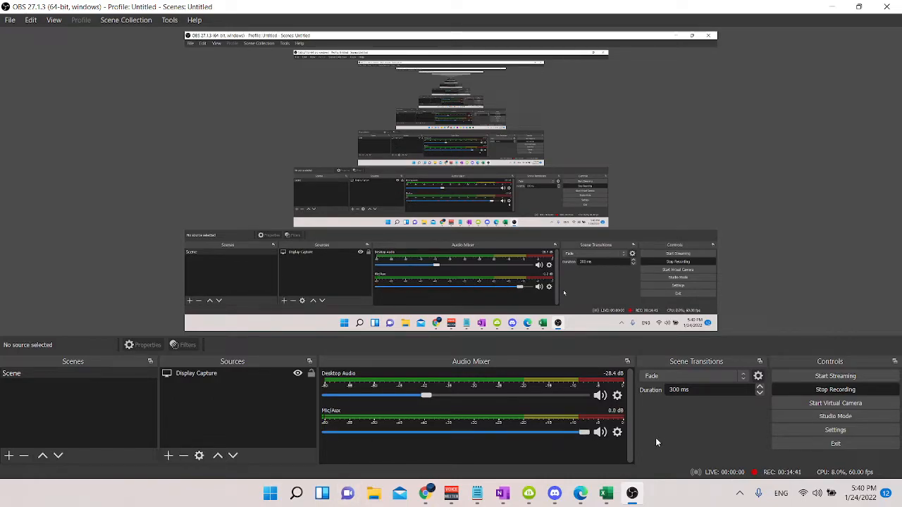
click(886, 7)
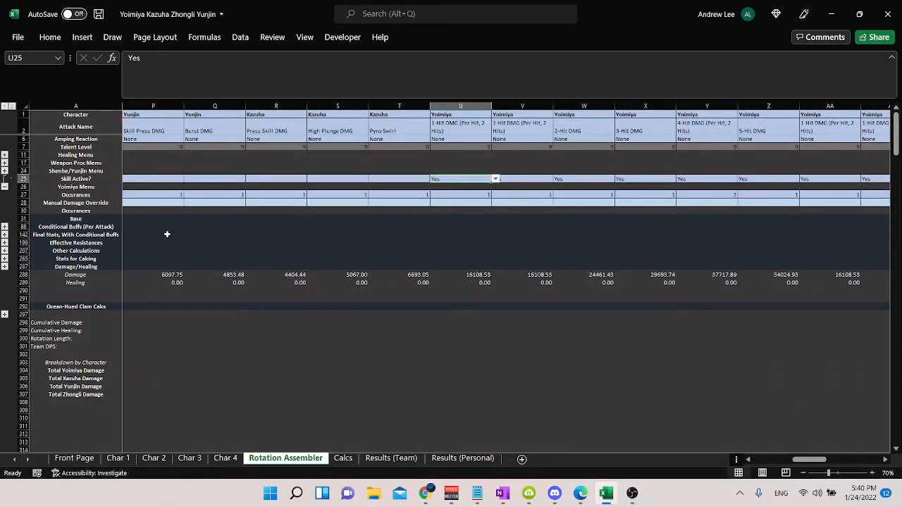
Step: Collapse the Yoimiya Menu rows and select the Occurances cell T27 of Kazuha's Pyro Swirl
click(5, 186)
click(456, 190)
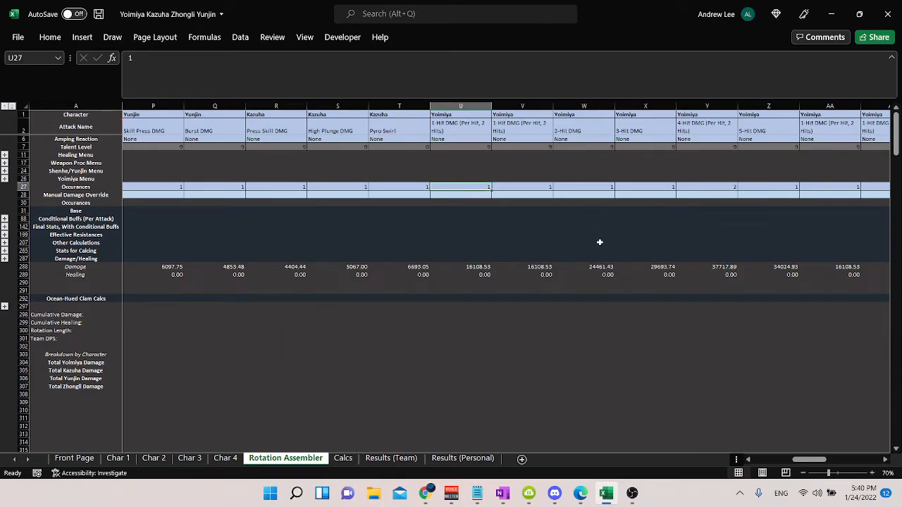
key(Left)
key(Right)
key(Left)
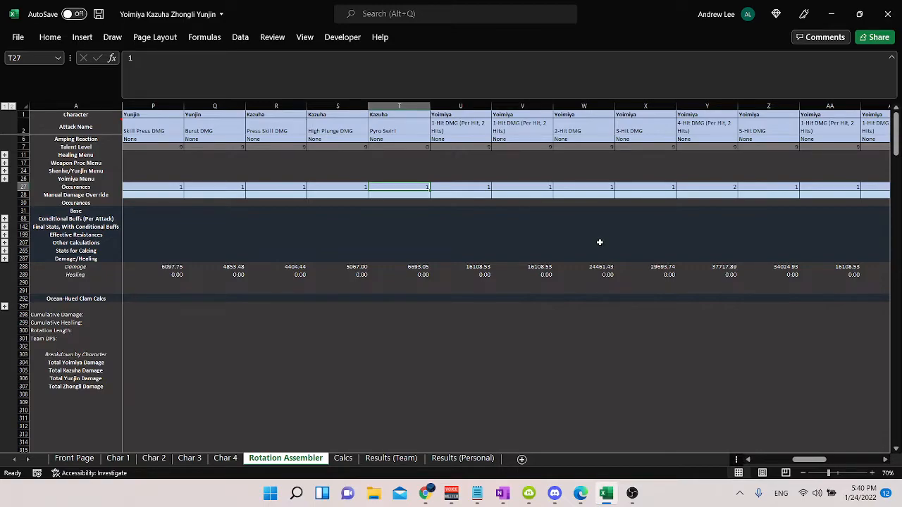
Step: Try 5 Occurances for Kazuha's Pyro Swirl in T27, check its damage in T288 and undo the change
text(5)
key(Return)
click(398, 266)
key(ctrl+z)
click(405, 266)
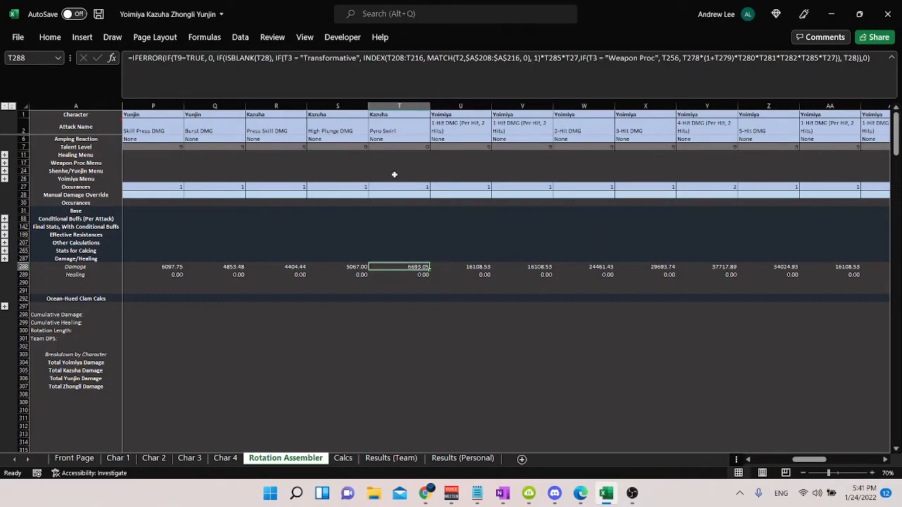
click(417, 180)
click(424, 187)
click(467, 324)
key(ctrl+z)
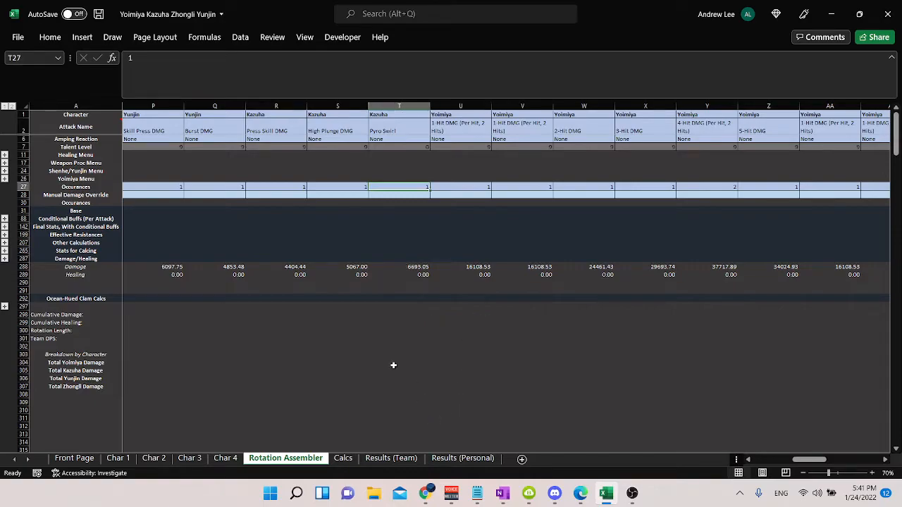
Step: Try a Manual Damage Override of 1000000 on Kazuha's Pyro Swirl in T28, clear it and check the damage in T288
click(405, 194)
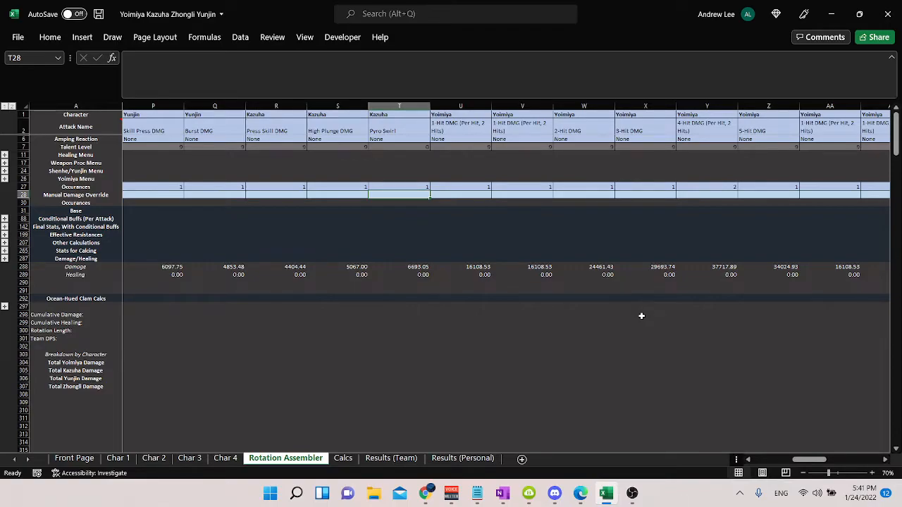
text(1000000)
key(Return)
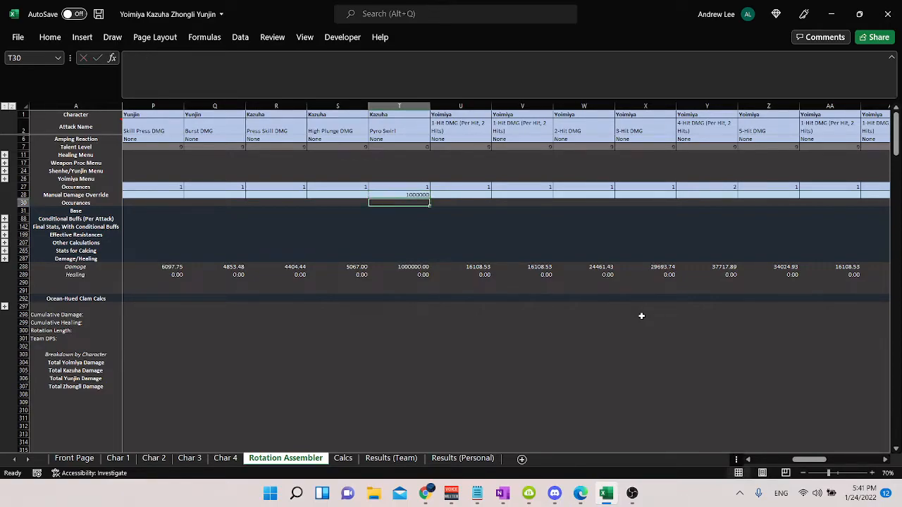
click(420, 195)
key(Delete)
click(409, 266)
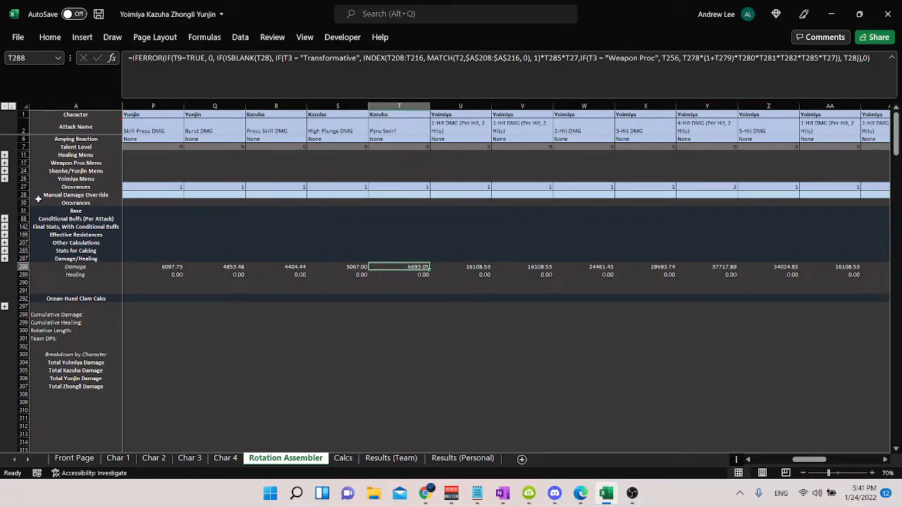
Step: Expand the Conditional Buffs (Per Attack) rows and go back to the first attack columns of the rotation
click(5, 227)
scroll(301, 267, up, 4)
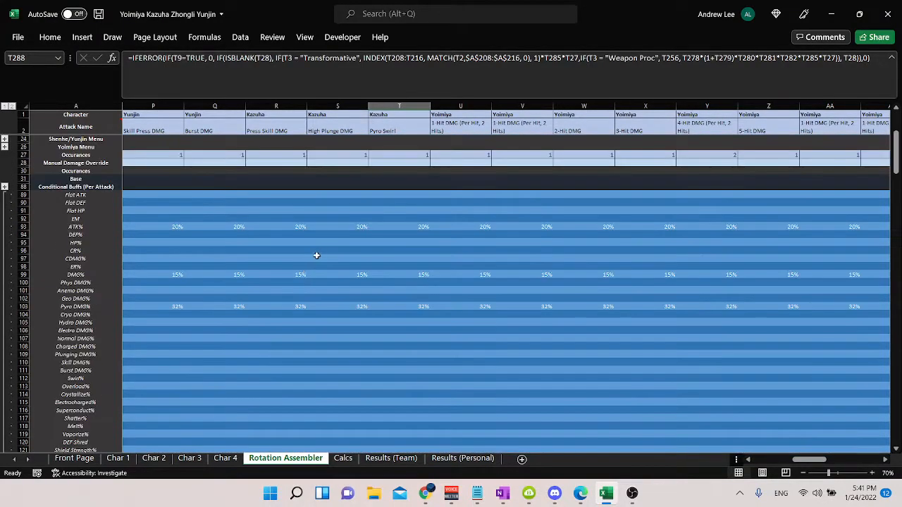
click(476, 233)
key(Left)
key(Left)
key(Left)
key(Left)
key(Left)
key(Left)
key(Left)
key(Left)
key(Left)
key(Left)
key(Left)
key(Left)
key(Left)
key(Left)
key(Left)
key(Left)
key(Left)
key(Left)
key(Left)
key(Left)
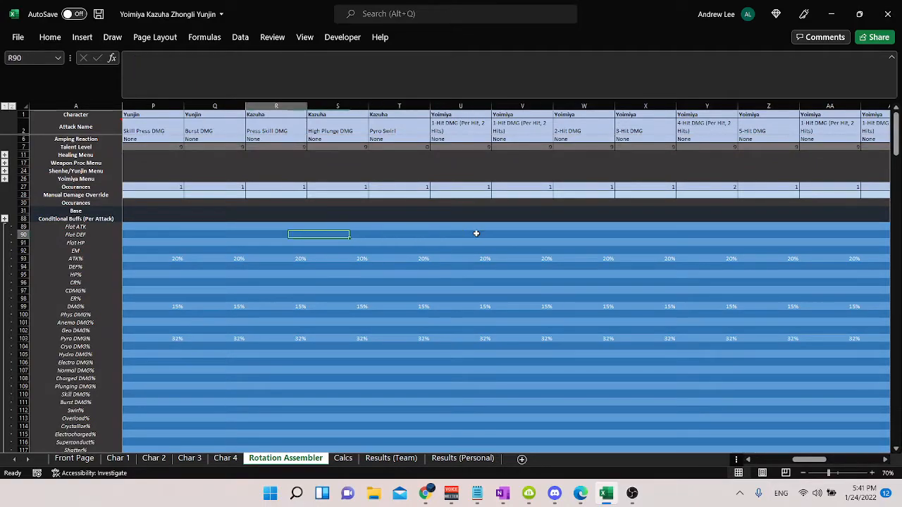
Step: Examine the Pyro DMG% buff formulas in row 103 from Kazuha's first Pyro Swirl across to Yoimiya's attack in U103
click(365, 337)
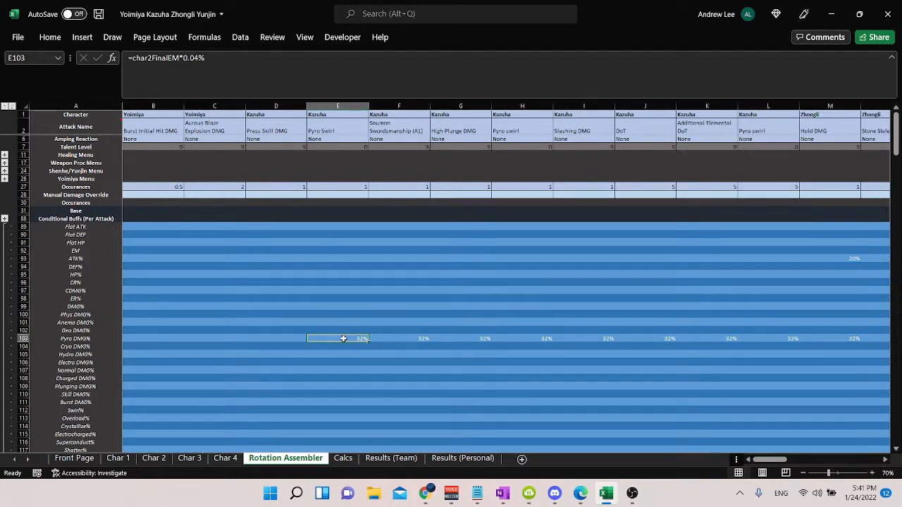
click(410, 337)
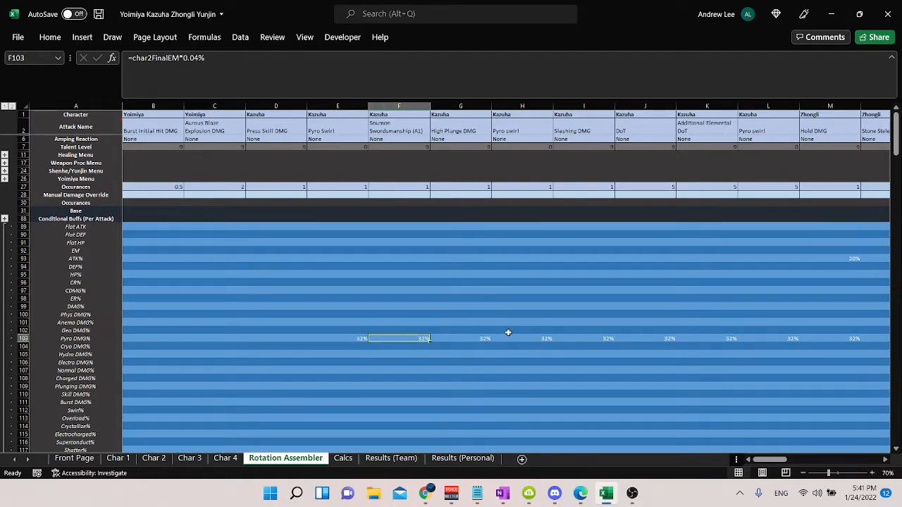
key(Right)
key(Right)
key(Right)
key(Right)
key(Right)
key(Right)
key(Right)
key(Right)
key(Right)
key(Right)
key(Right)
key(Right)
key(Right)
key(Right)
key(Right)
key(Right)
key(Right)
key(Right)
key(Right)
key(Right)
key(Left)
key(Left)
key(Left)
key(Left)
key(Left)
key(Left)
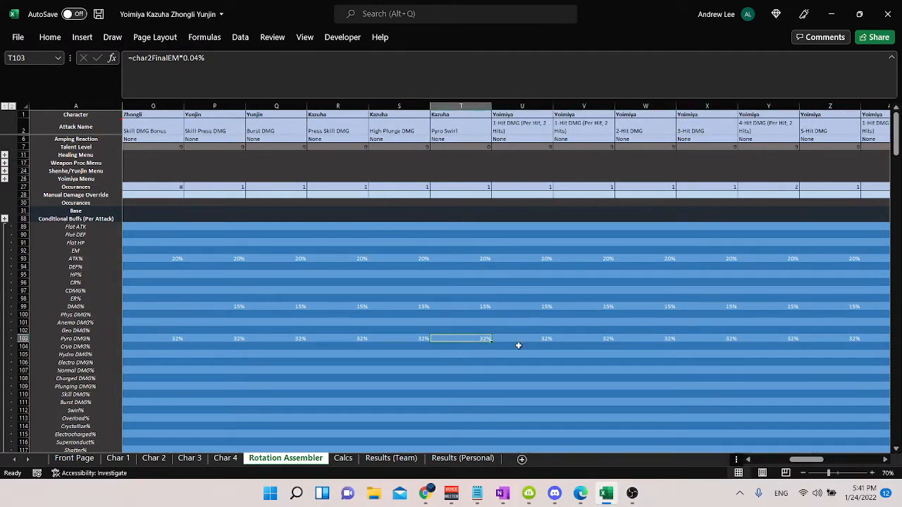
key(Right)
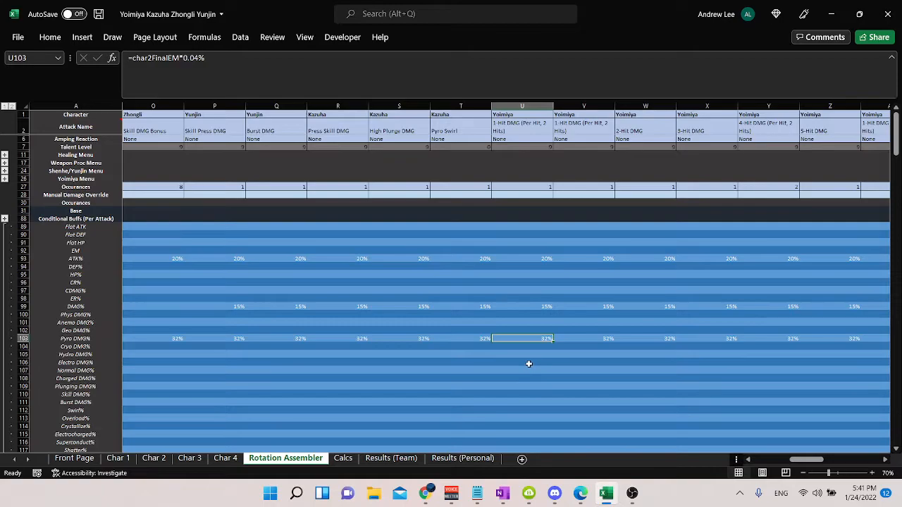
Step: Inspect the Pyro DMG% formula in U103 and the remaining conditional buff rows, leaving the formula unedited
scroll(529, 362, down, 11)
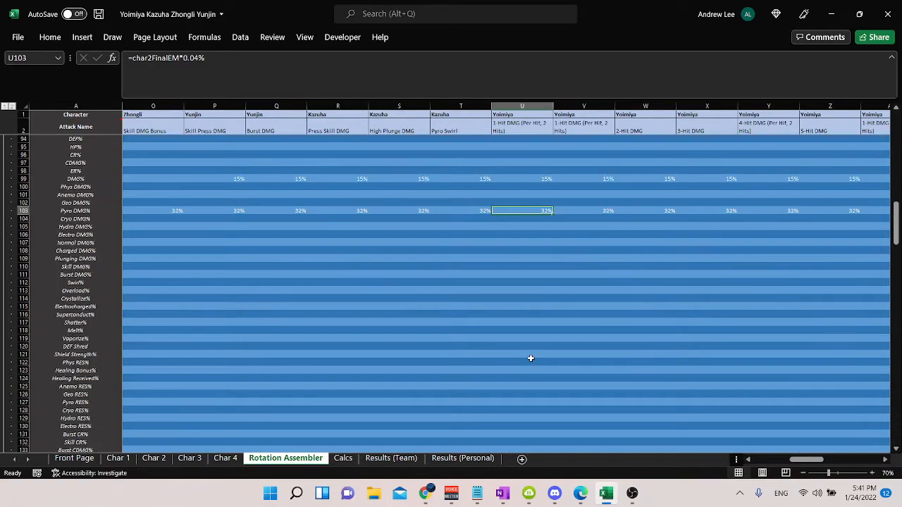
click(155, 59)
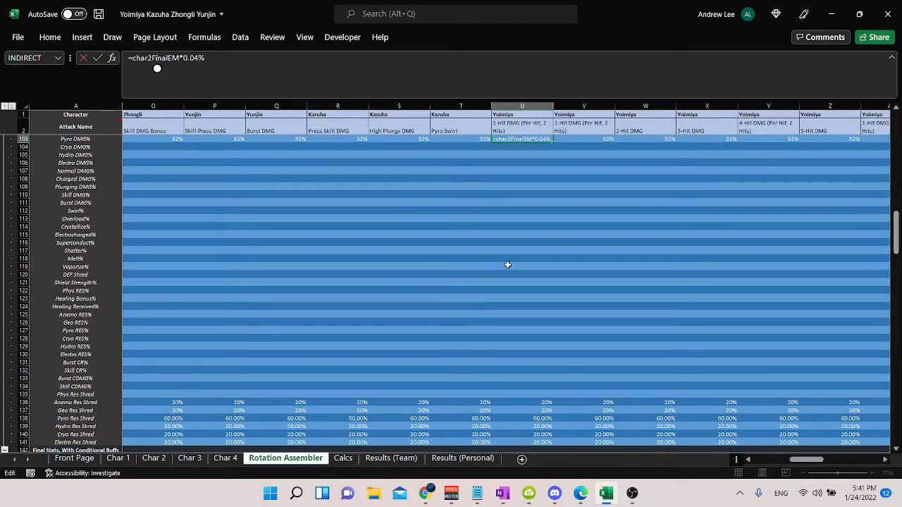
scroll(505, 264, up, 5)
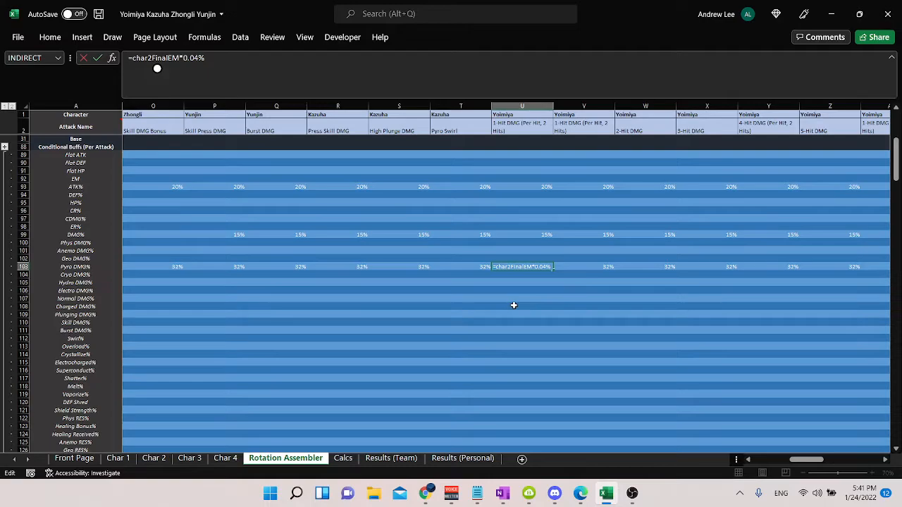
key(Escape)
click(545, 170)
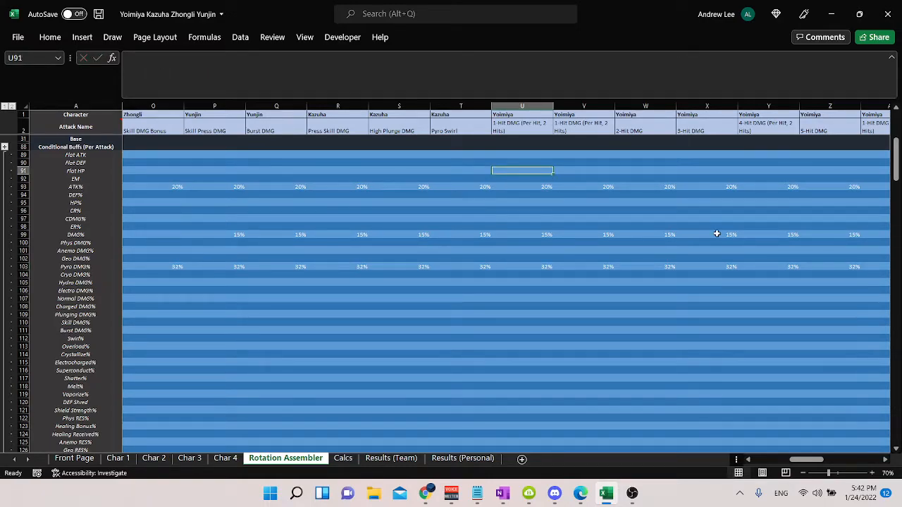
Step: Try the formula =char1BaseATK as the Flat ATK buff on Yoimiya's first attack in U89 and clear the cell
click(117, 458)
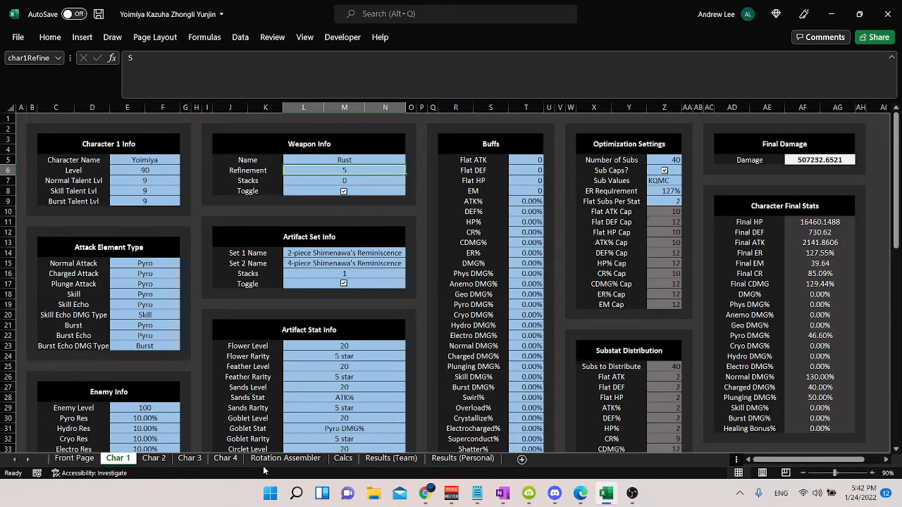
click(281, 462)
click(529, 157)
text(=char1base)
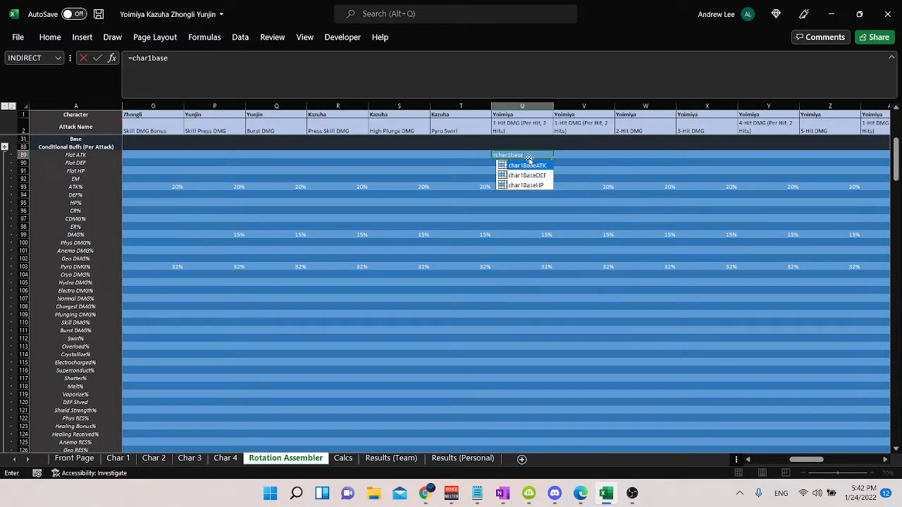
key(Tab)
key(Return)
click(529, 157)
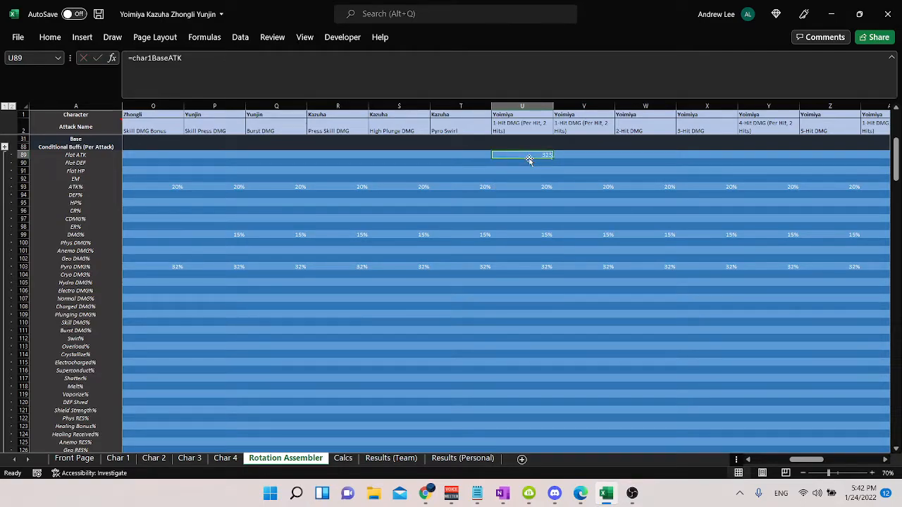
key(Delete)
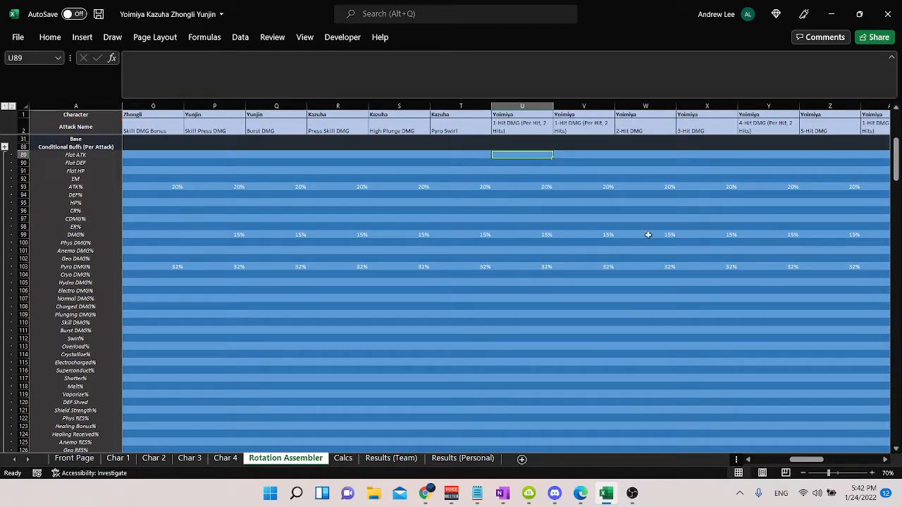
Step: Try clearing the Pyro DMG% buff in U103 to compare the attack's damage in U288, and undo the deletion
click(546, 267)
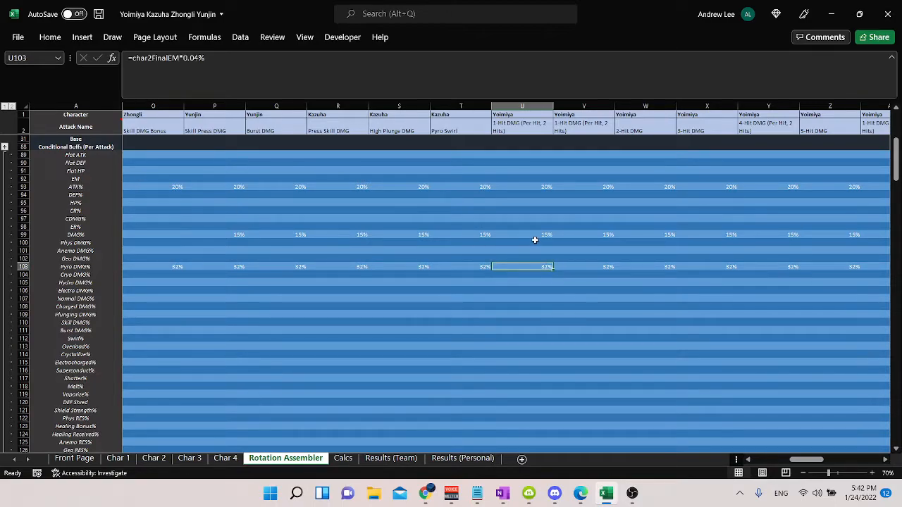
scroll(530, 231, down, 10)
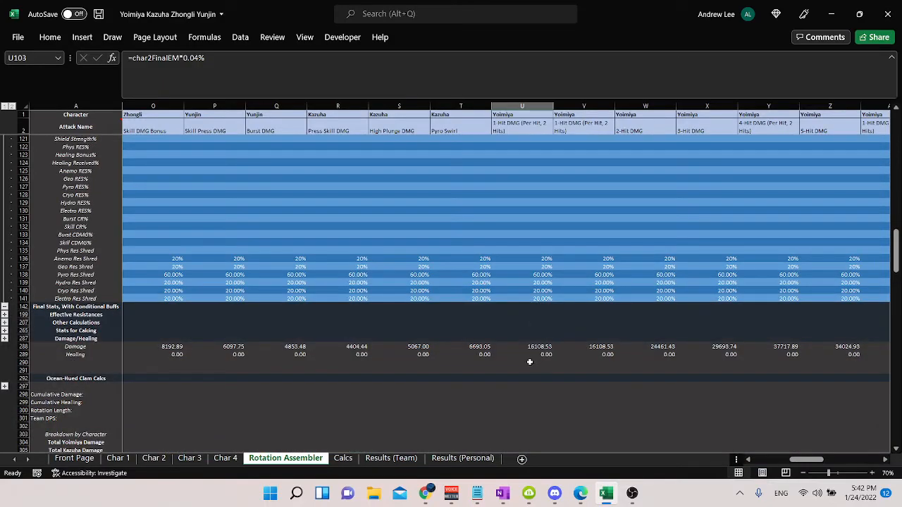
scroll(570, 358, up, 9)
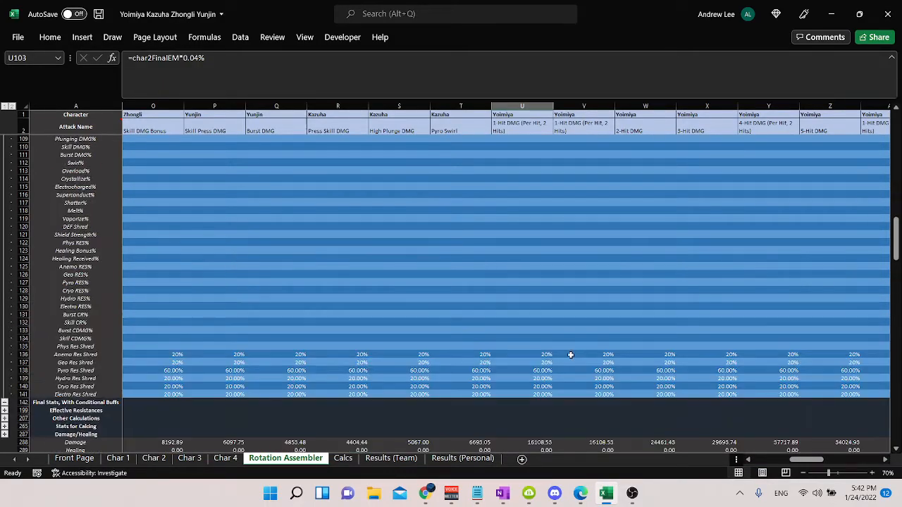
scroll(540, 301, down, 7)
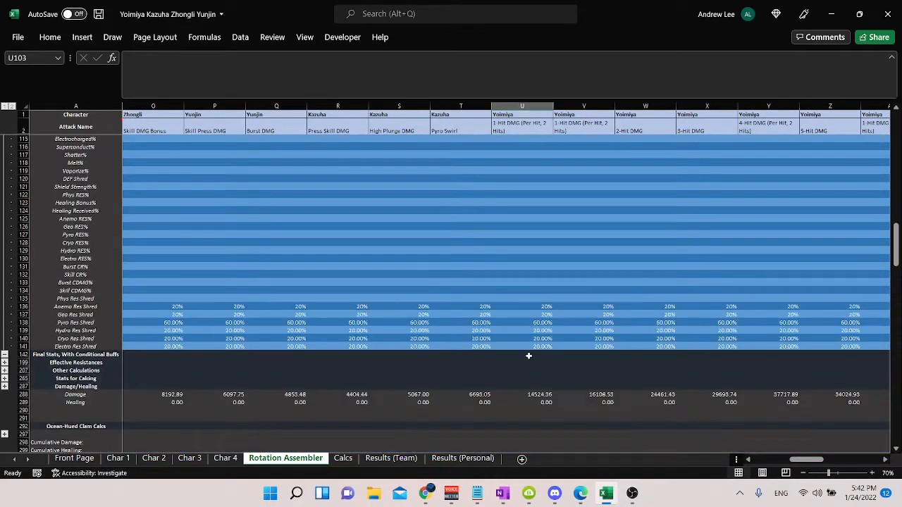
click(542, 394)
key(ctrl+z)
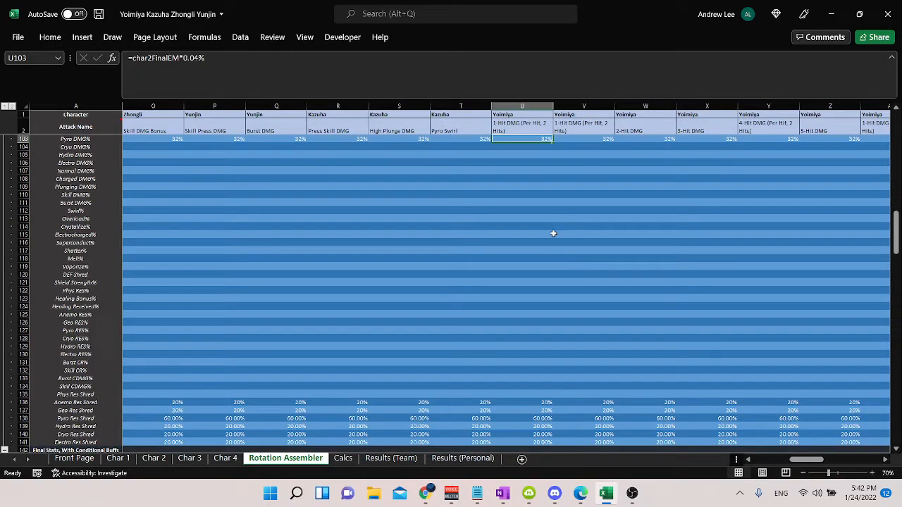
Step: Look over the buff ranges of individual attack columns and collapse the Conditional Buffs (Per Attack) rows
scroll(549, 239, up, 4)
scroll(543, 247, down, 3)
drag(475, 162, 467, 421)
drag(733, 163, 709, 439)
scroll(296, 268, down, 3)
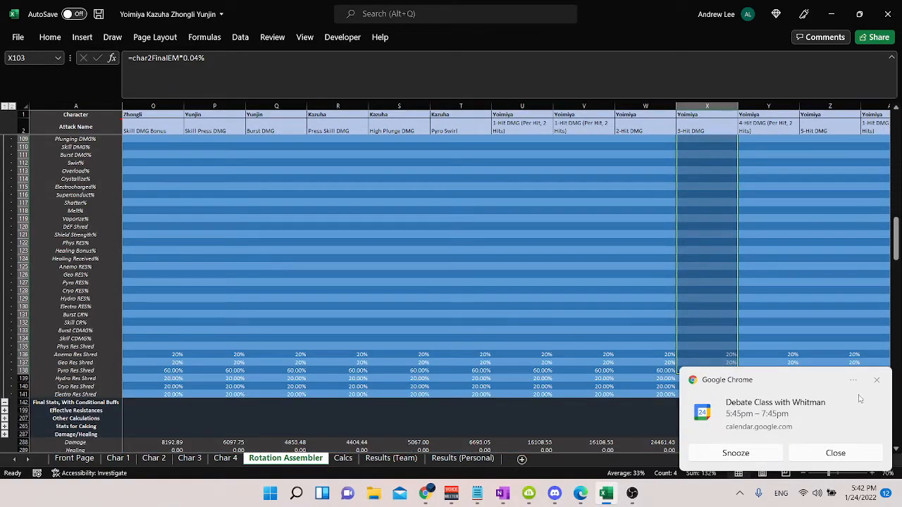
click(876, 381)
click(5, 403)
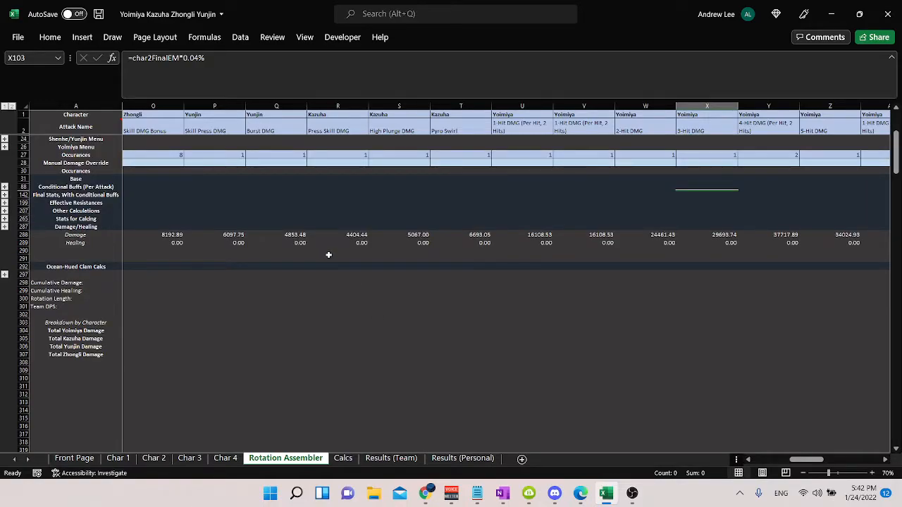
Step: Examine the Effective Resistances, Stats for Calcing and Other Calculations rows, collapsing each group after viewing it
click(4, 211)
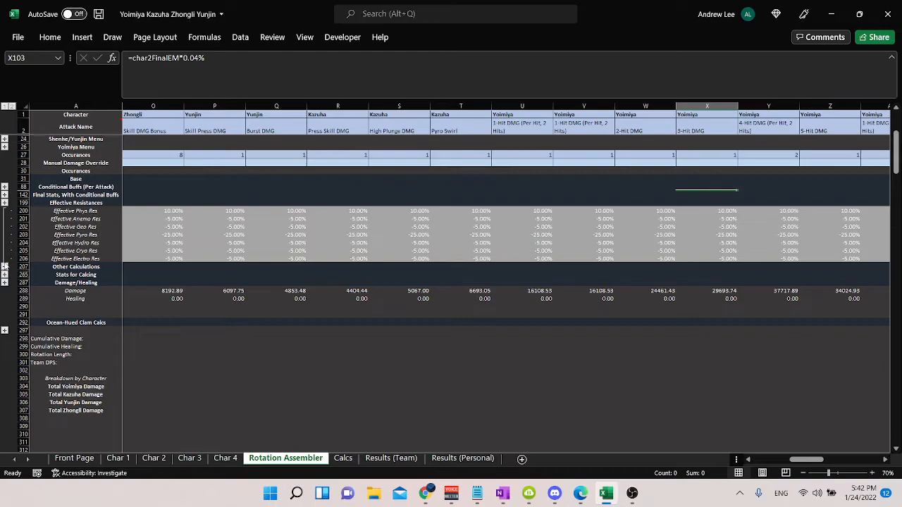
click(5, 266)
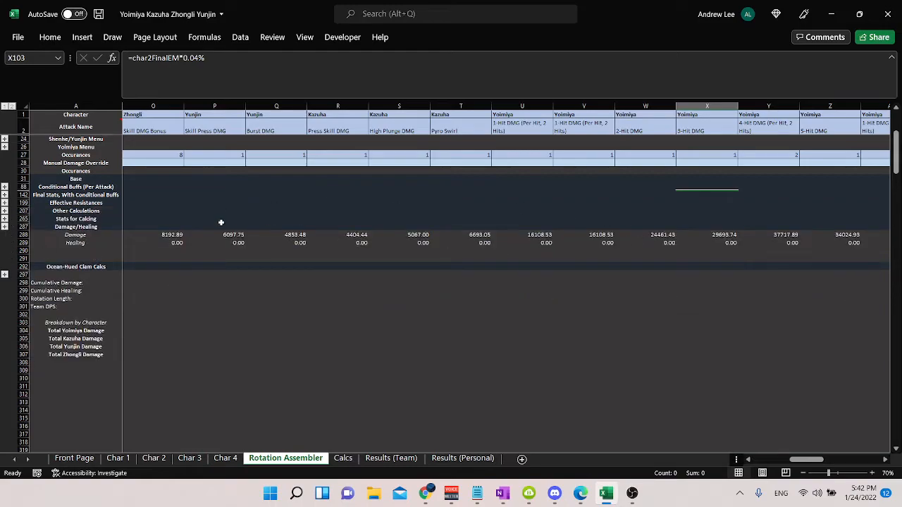
click(4, 227)
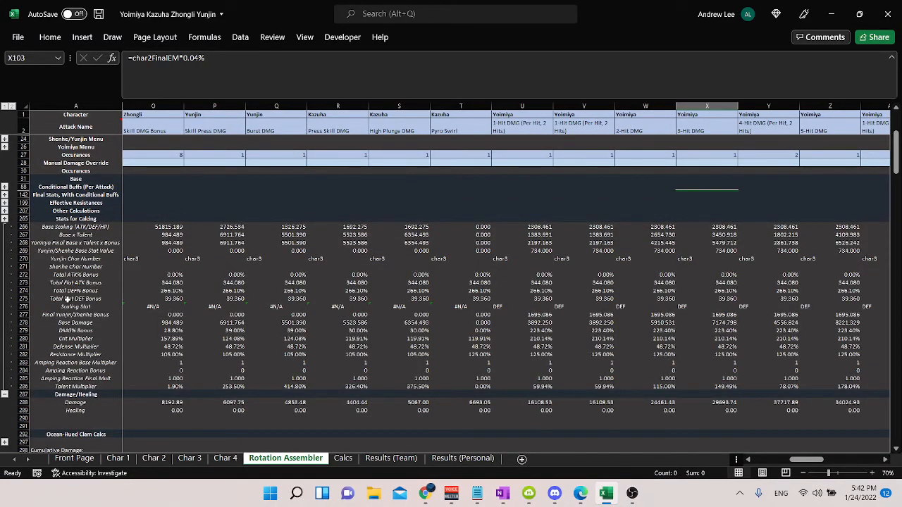
click(5, 395)
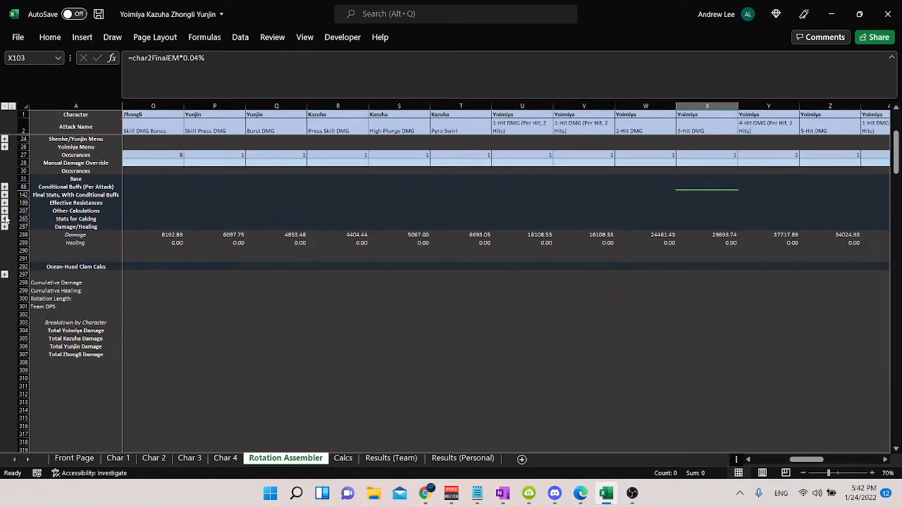
click(5, 219)
scroll(548, 269, up, 2)
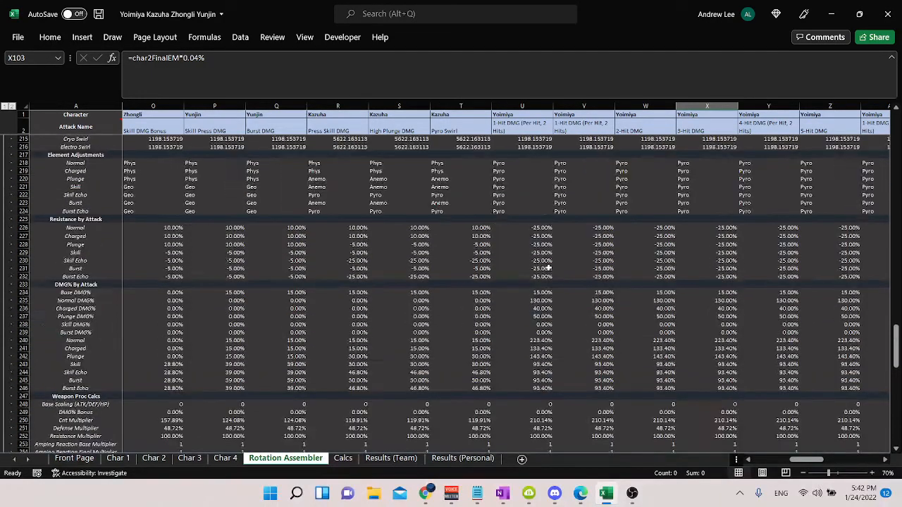
scroll(548, 269, down, 5)
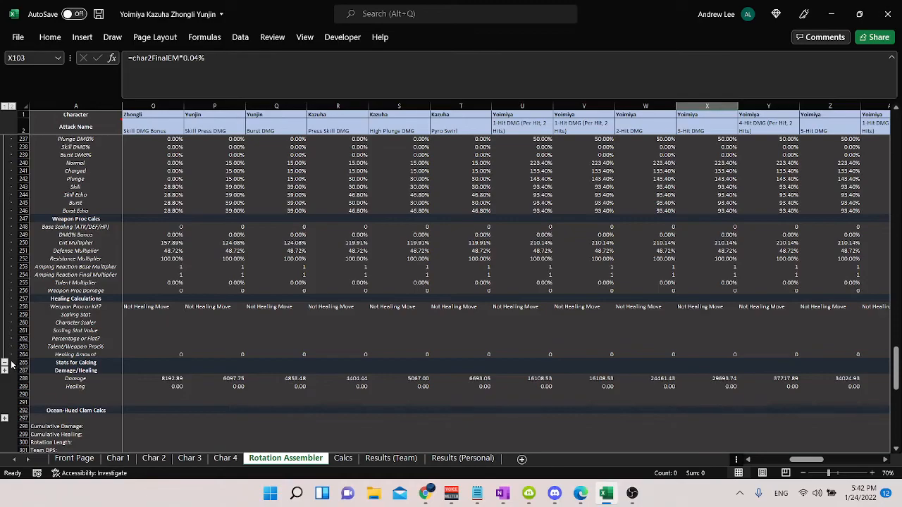
click(4, 365)
scroll(415, 306, up, 4)
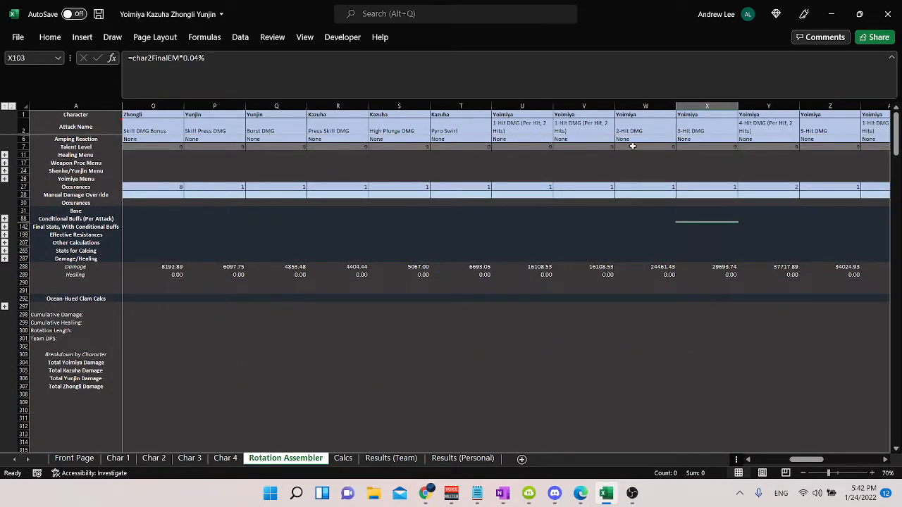
Step: Select the first empty Character cell AO1 in the rotation, and change the Character Name on the Char 1 sheet to Raiden
click(661, 138)
key(ctrl+Right)
key(Left)
key(Left)
key(Left)
key(Left)
key(Left)
key(Up)
key(Up)
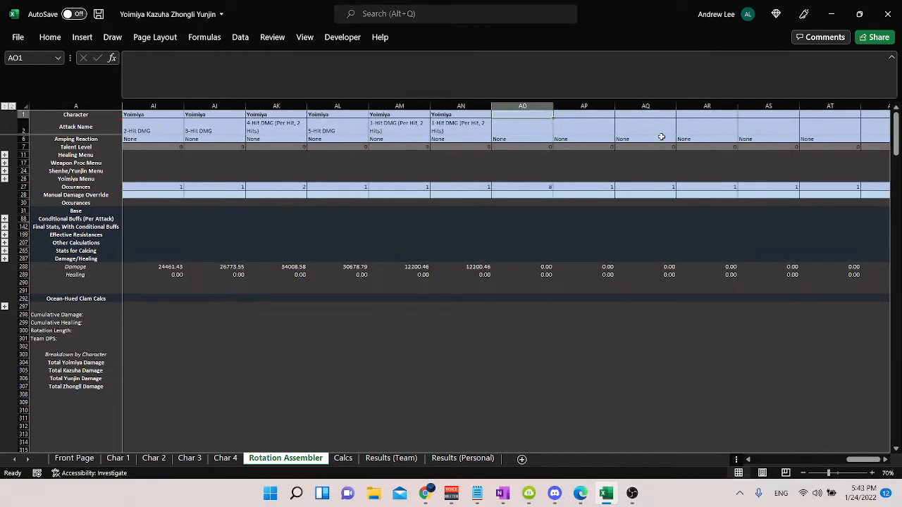
click(118, 458)
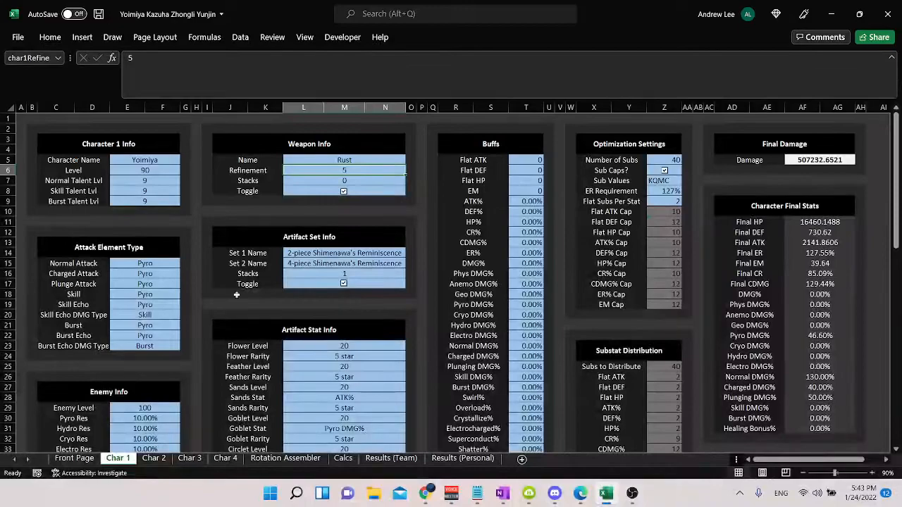
click(174, 159)
text(Raiden)
key(Return)
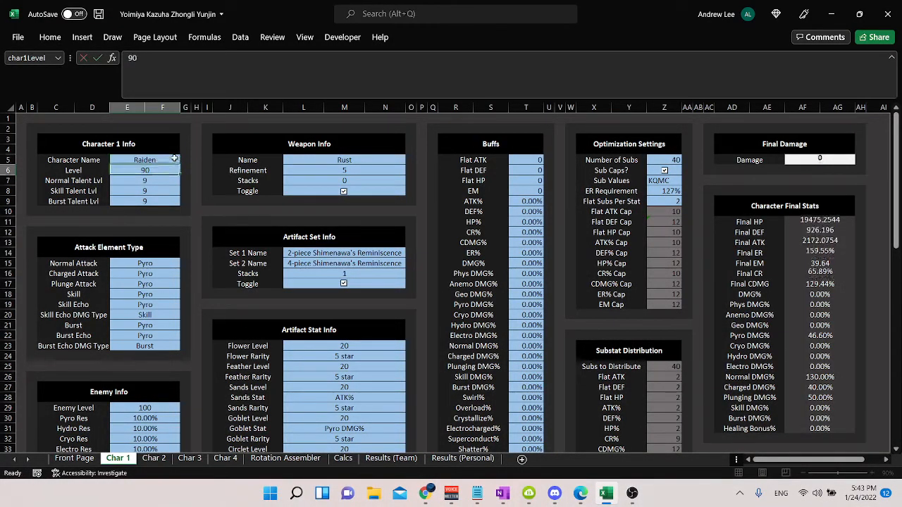
Step: In Rotation Assembler column AO, enter Raiden as the character and choose Musou Isshin 1-Hit DMG as the attack
click(286, 458)
text(Raiden)
key(Return)
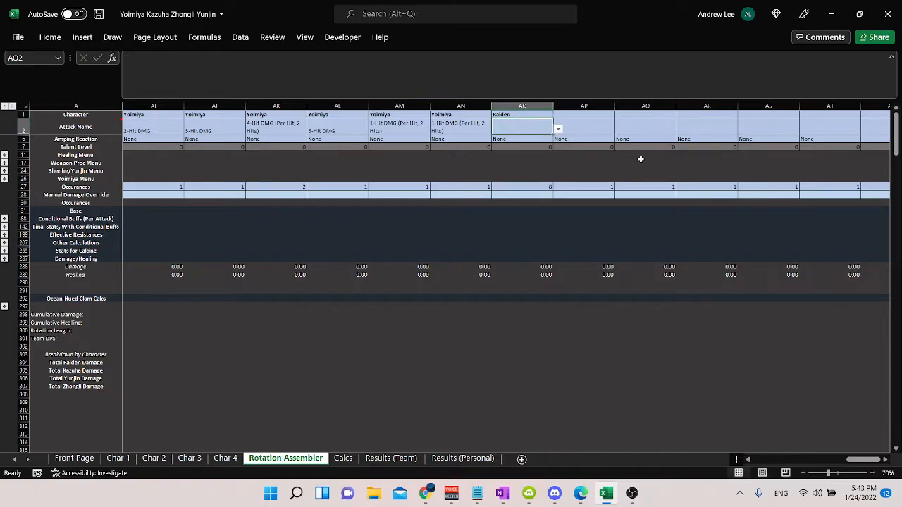
click(559, 131)
drag(559, 147, 561, 157)
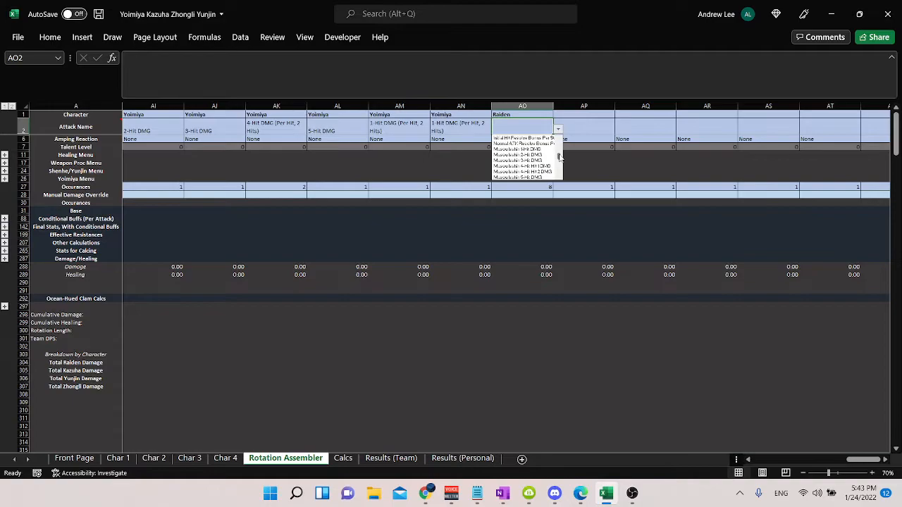
click(544, 149)
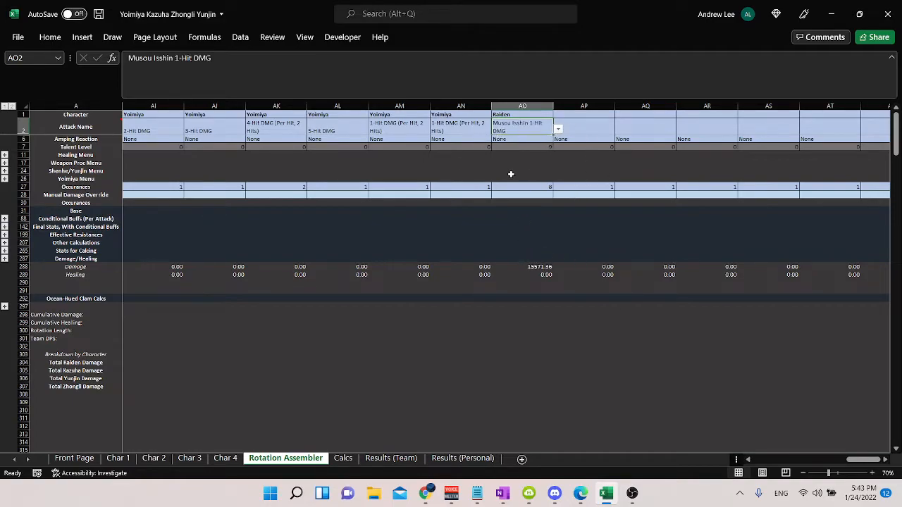
Step: Copy the Raiden character and Musou Isshin 1-Hit DMG attack name from column AO into column AP
click(587, 116)
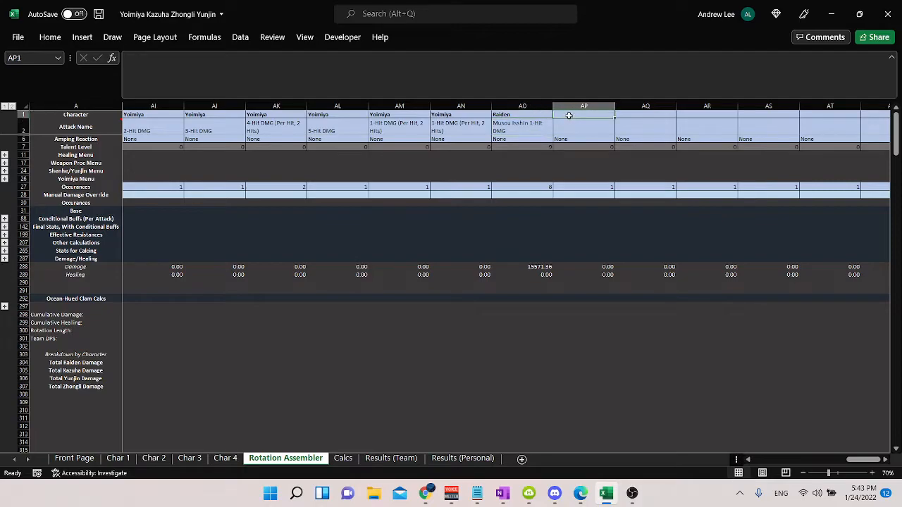
key(Left)
key(shift+Right)
key(ctrl+r)
key(Down)
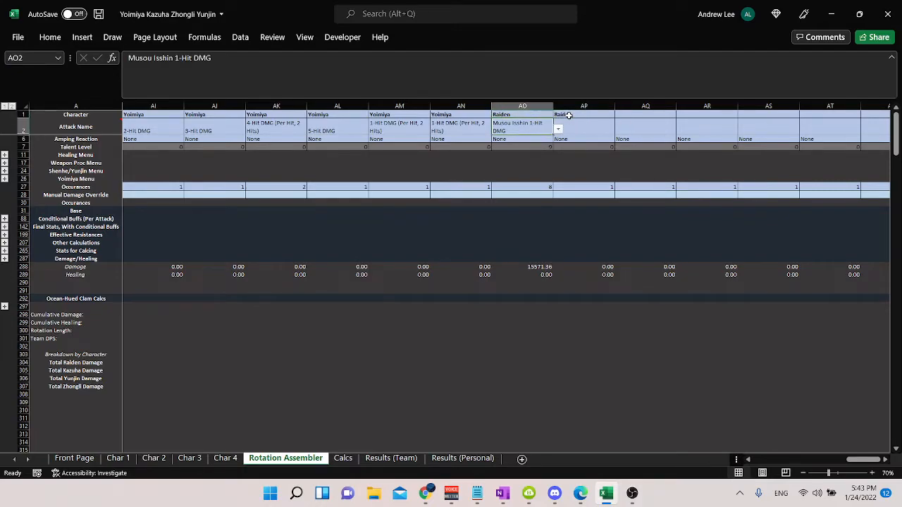
key(shift+Right)
key(ctrl+r)
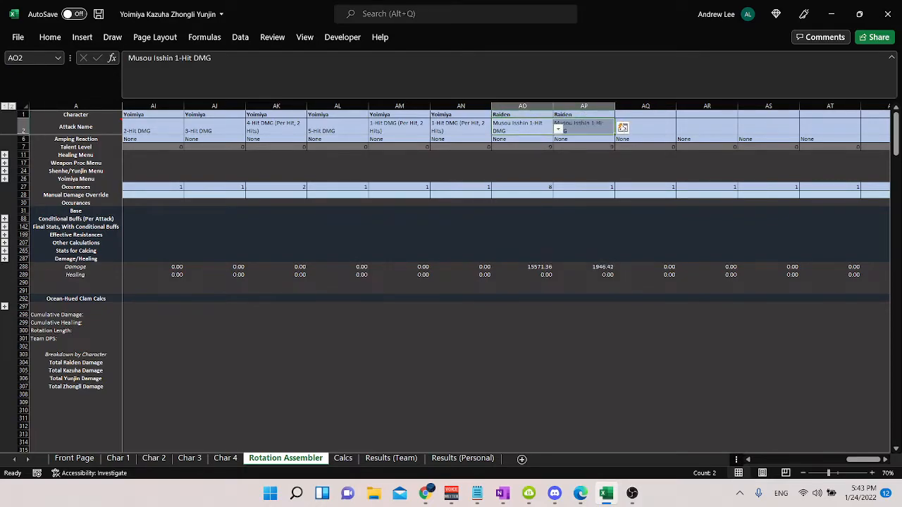
Step: Change Raiden's attack in AP2 to Normal ATK Resolve Bonus Per Stack
click(596, 131)
click(620, 129)
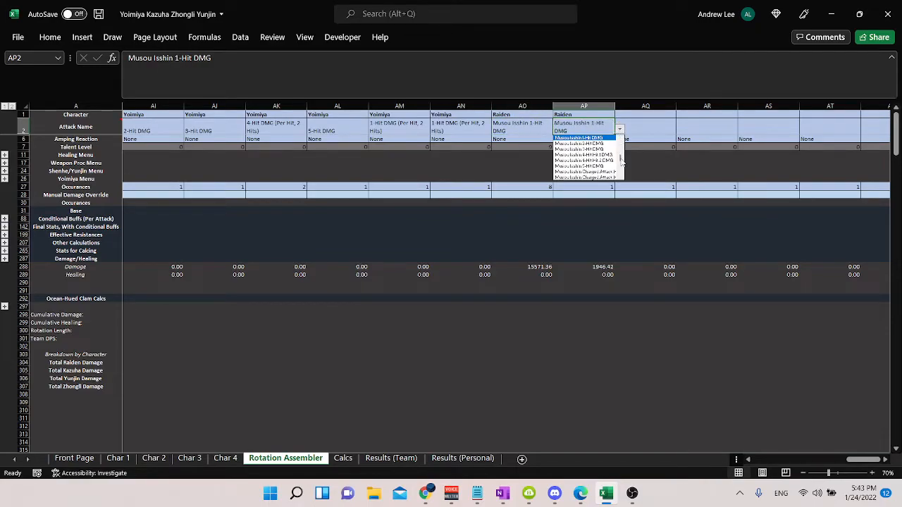
drag(621, 160, 622, 167)
scroll(616, 165, up, 5)
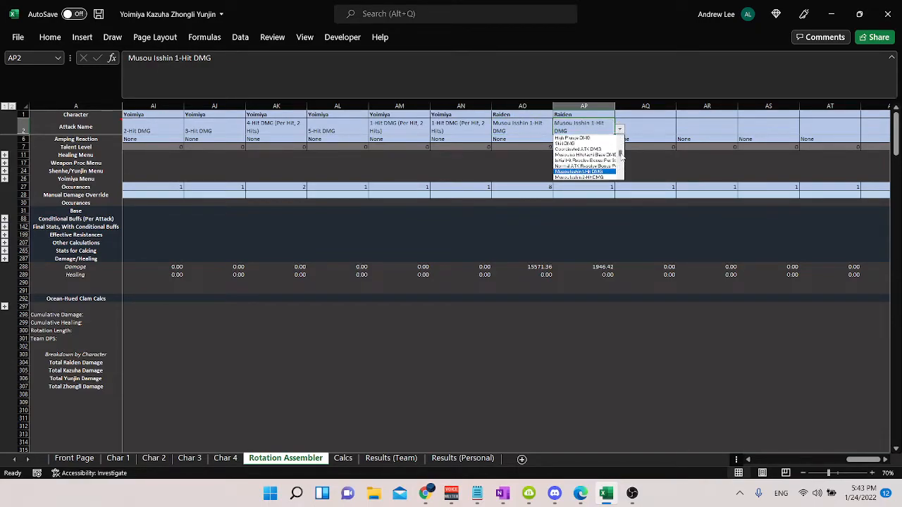
click(609, 166)
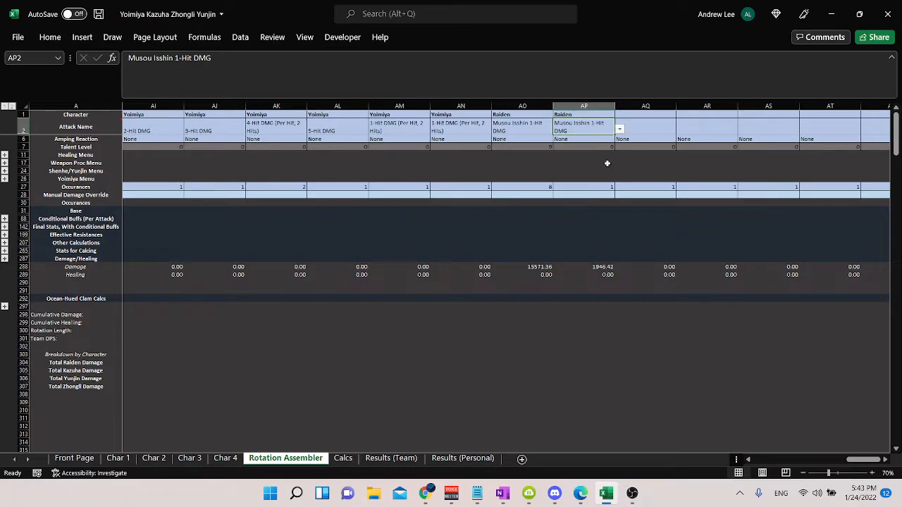
Step: Set the occurrences to 1 for Musou Isshin 1-Hit in AO27 and 60 for the Resolve bonus in AP27
click(610, 187)
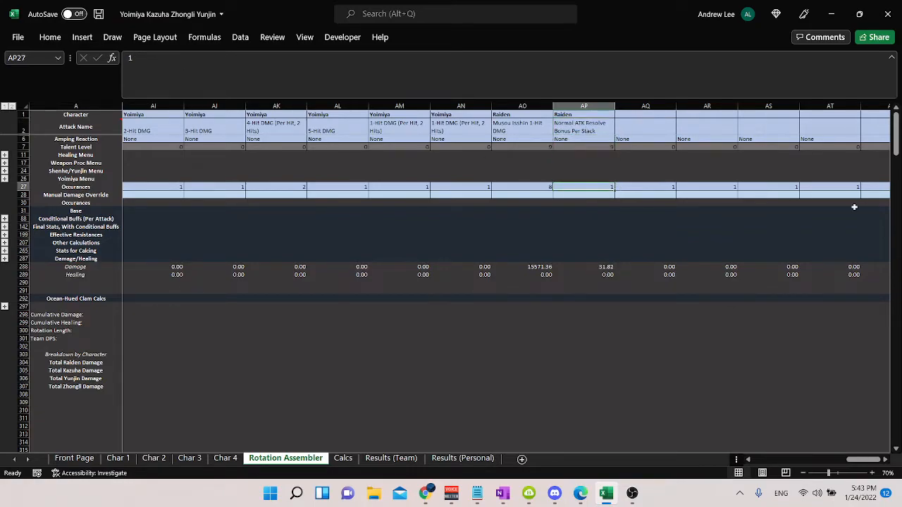
key(Left)
text(1)
key(Right)
text(60)
key(Return)
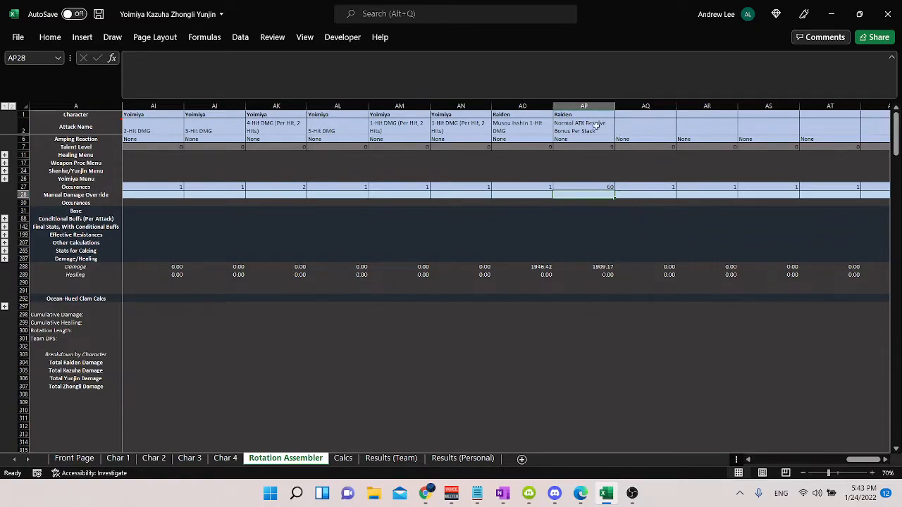
Step: Try occurrences of 2 with 120 and 3 with 180 in AO27 and AP27, and undo all of these changes
click(544, 186)
text(2)
key(Tab)
text(120)
key(Return)
key(Left)
key(Up)
text(3)
key(Right)
text(180)
key(Return)
key(ctrl+z)
key(ctrl+z)
key(ctrl+z)
key(ctrl+z)
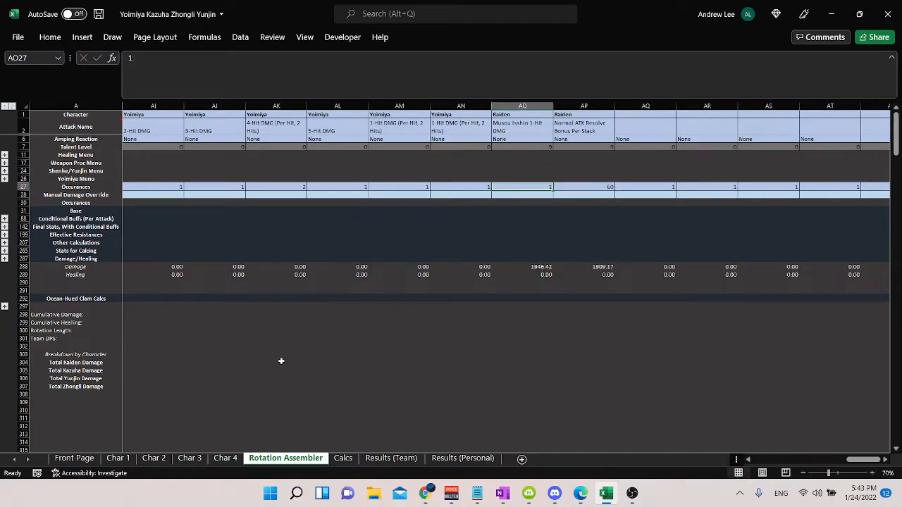
Step: Check Raiden's Character Name cell and Final Damage on the Char 1 sheet, and go back to the Rotation Assembler
click(117, 458)
click(176, 160)
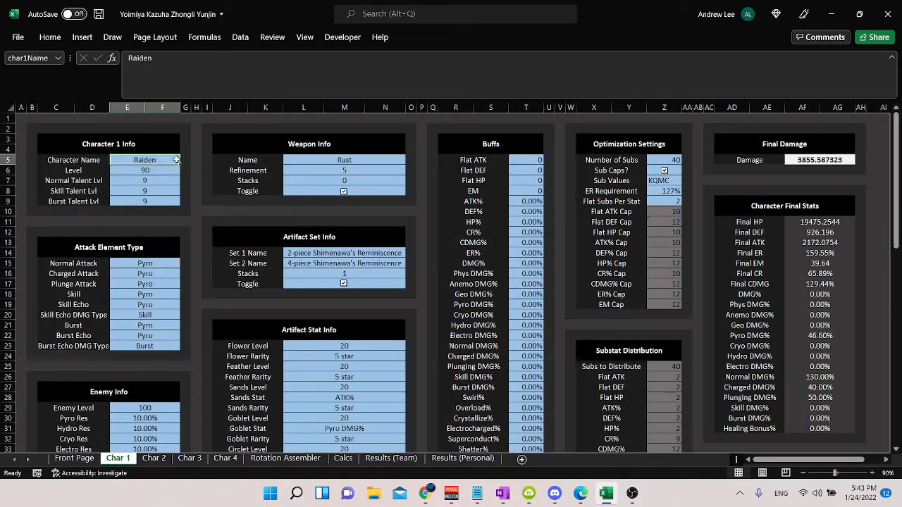
click(281, 458)
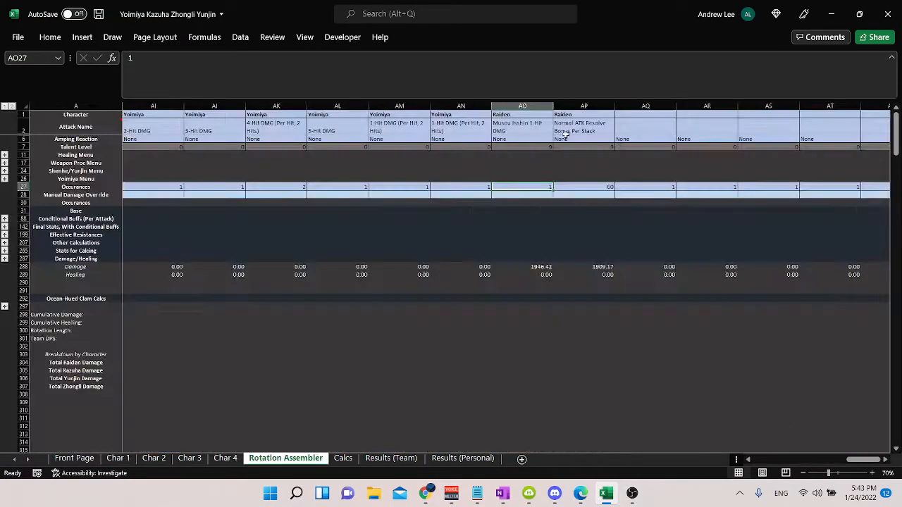
Step: Change Raiden's attack in AO2 to Musou no Hitotachi Base DMG
click(498, 123)
click(558, 130)
drag(559, 156, 559, 155)
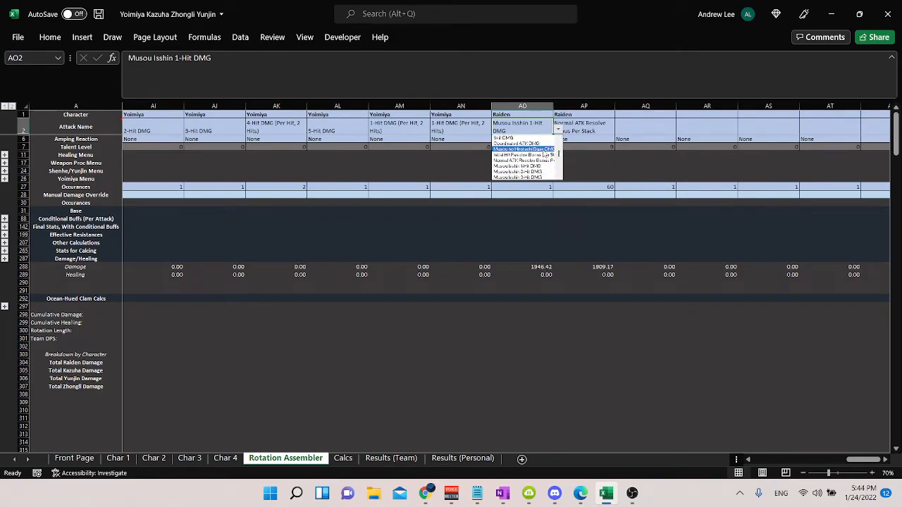
click(535, 150)
Step: Change Raiden's attack in AP2 to Initial Hit Resolve Bonus Per Stack and check its occurrences in AP27
click(595, 128)
click(620, 130)
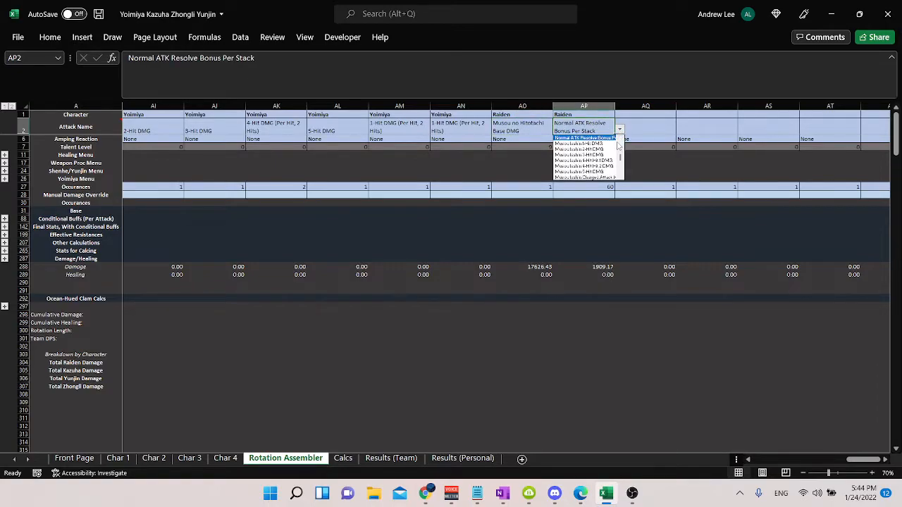
drag(618, 156, 619, 153)
click(592, 154)
click(581, 186)
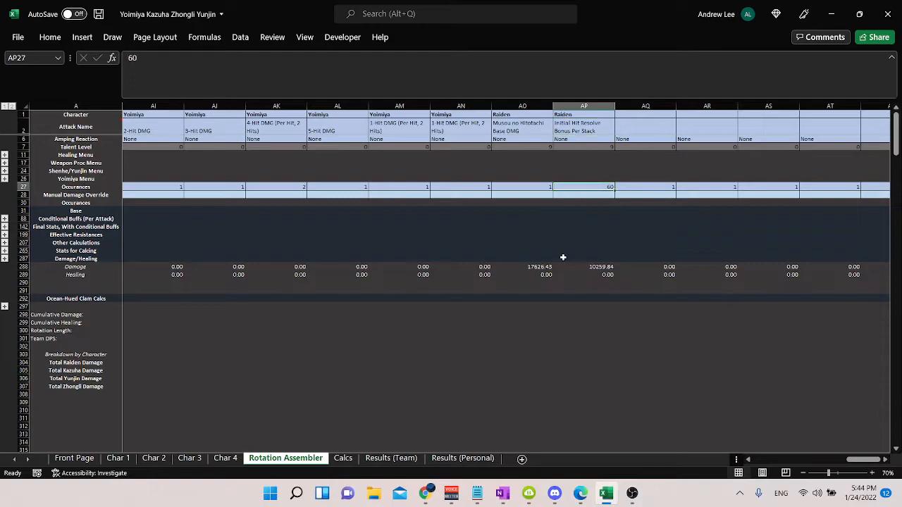
Step: Set the Character Name on the Char 1 sheet to Yoimiya
click(118, 458)
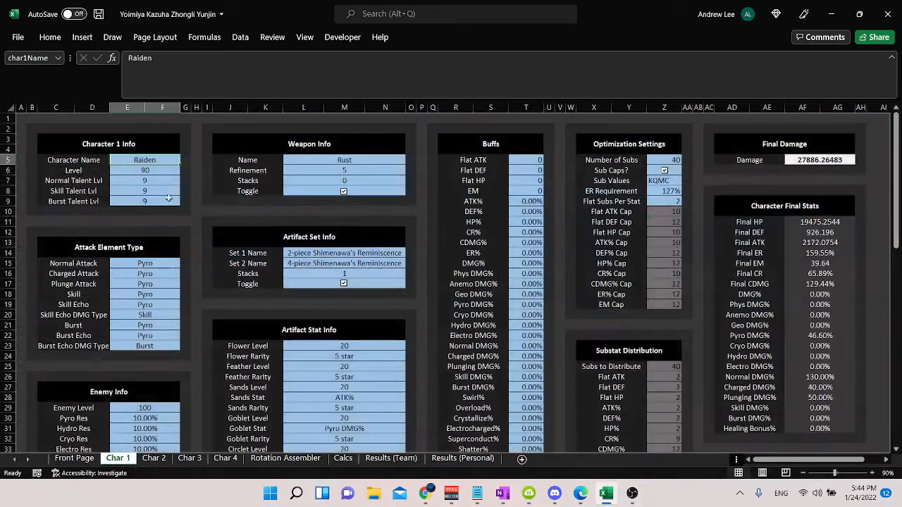
text(Yoimiya)
key(Return)
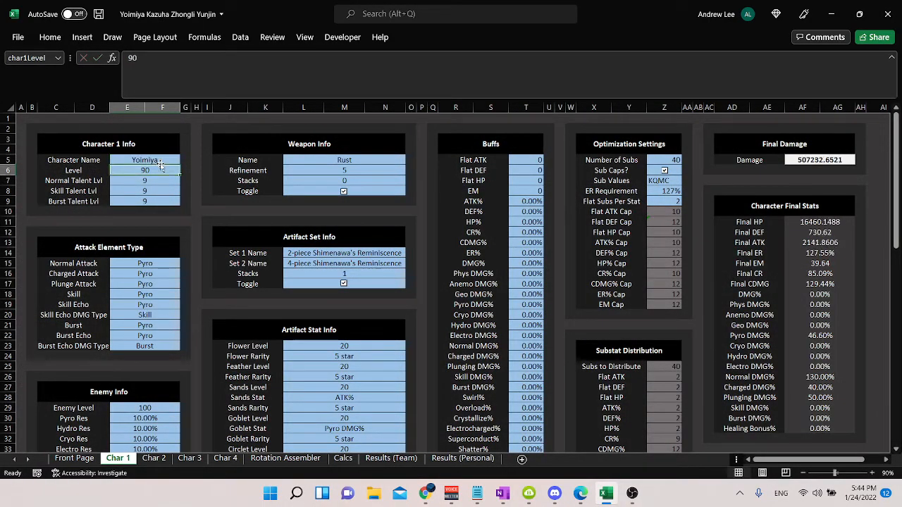
Step: Clear Raiden's character names, attack names and occurrences from columns AO and AP of the Rotation Assembler
click(286, 458)
drag(583, 129, 525, 106)
key(Delete)
key(Down)
key(Down)
key(Down)
key(Down)
key(Down)
key(Down)
key(Down)
key(Delete)
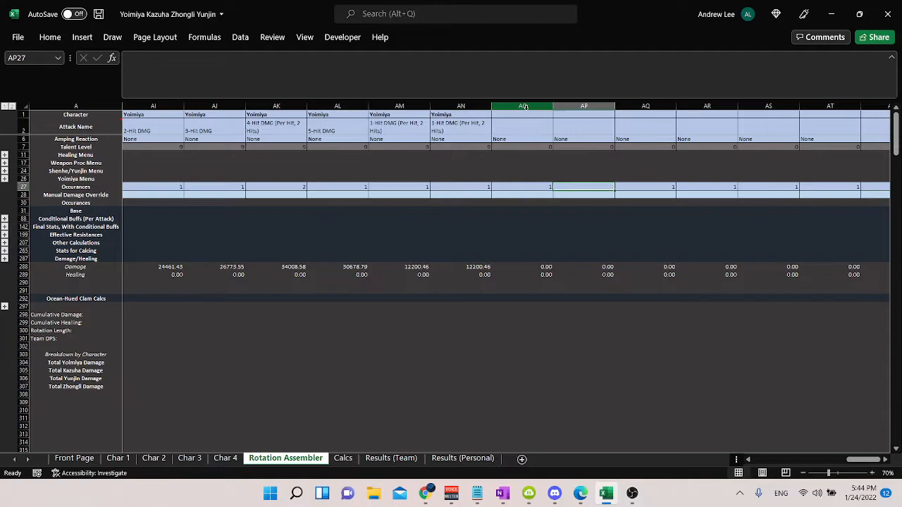
key(Left)
key(Delete)
key(Left)
Step: Examine the rotation totals below the calculation rows, from Cumulative Damage to Rotation Length
key(Down)
key(Down)
key(Down)
key(Down)
key(Down)
key(Down)
key(Down)
key(Down)
key(Down)
key(Down)
key(Down)
key(Down)
key(Down)
key(Down)
key(Down)
key(Down)
key(Down)
key(Down)
key(Down)
key(Down)
key(Home)
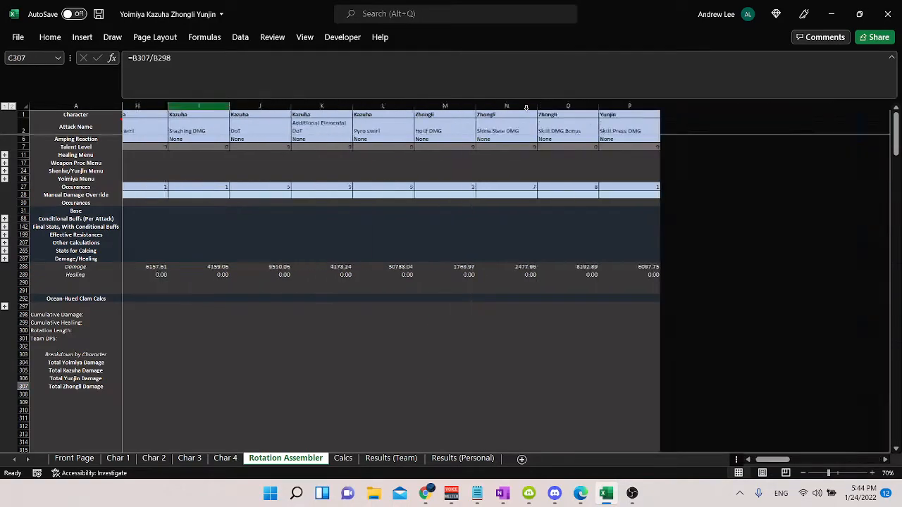
key(Left)
key(Left)
key(Right)
drag(156, 317, 169, 330)
click(166, 323)
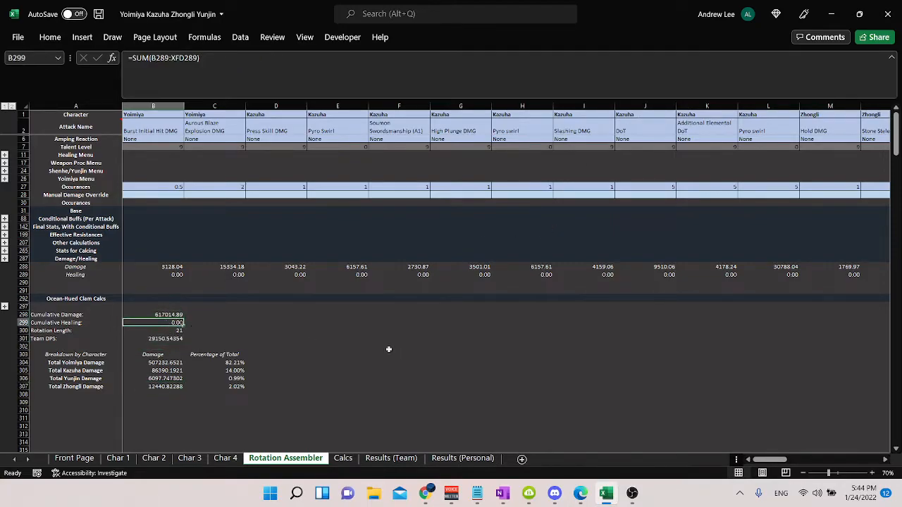
Step: Try a Rotation Length of 20 and of 15 in B300, and undo both changes
click(160, 329)
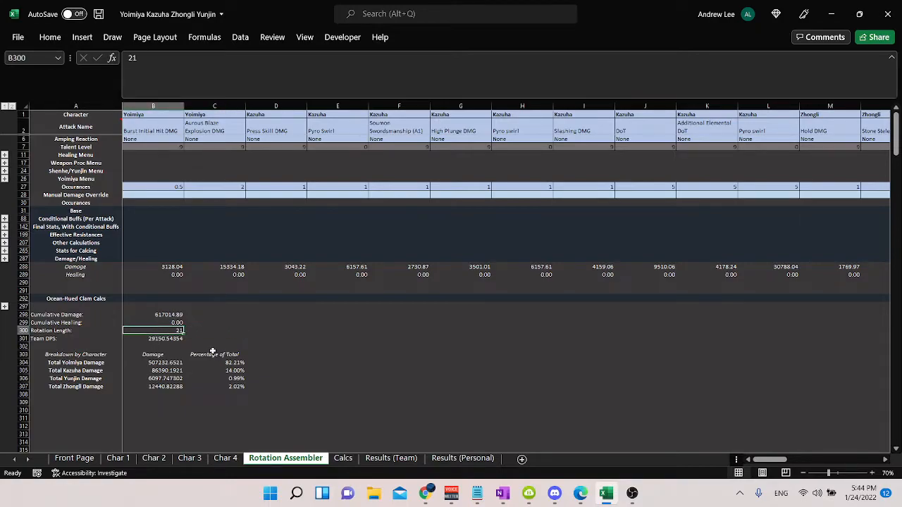
text(20)
key(Return)
key(Up)
key(F2)
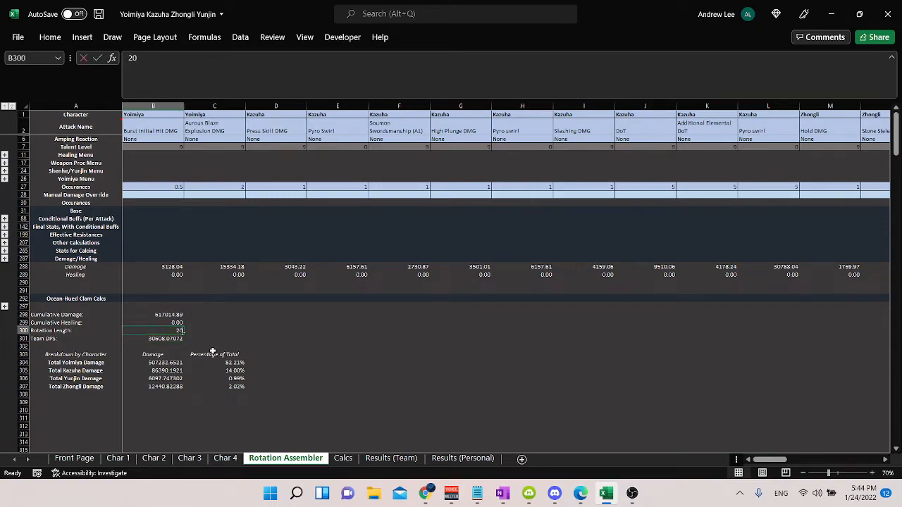
key(BackSpace)
key(BackSpace)
text(15)
key(Return)
key(ctrl+z)
key(ctrl+z)
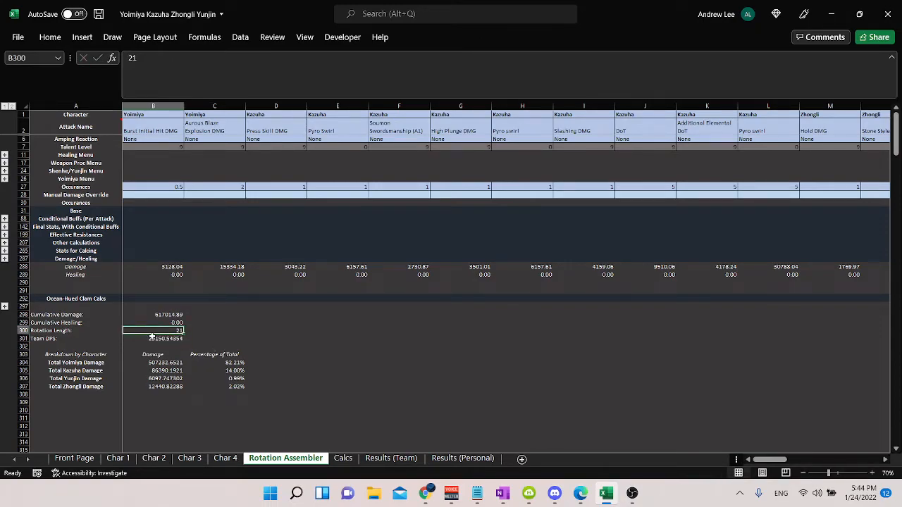
Step: Examine the Damage column of the Breakdown by Character table, going through each character's total in B304:B307
drag(150, 359, 183, 383)
click(162, 371)
key(Down)
key(Up)
key(Up)
key(Up)
key(Up)
key(Up)
key(Up)
key(Up)
key(Up)
key(Up)
key(Up)
key(Up)
key(Up)
key(Up)
key(Up)
key(Up)
key(Up)
key(Down)
key(Down)
key(Down)
Step: Examine each character's Percentage of Total in the Breakdown by Character table
key(Down)
key(Down)
key(Down)
key(Down)
key(Down)
key(Down)
key(Down)
key(Down)
key(Down)
key(Down)
key(Down)
key(Down)
key(Down)
key(Down)
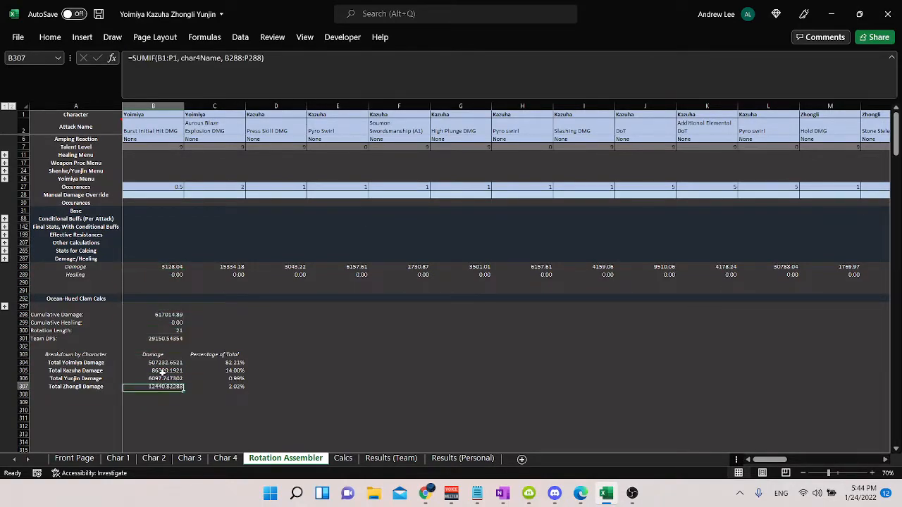
key(Right)
key(Up)
key(Up)
key(Up)
key(Left)
key(Right)
key(Down)
key(Down)
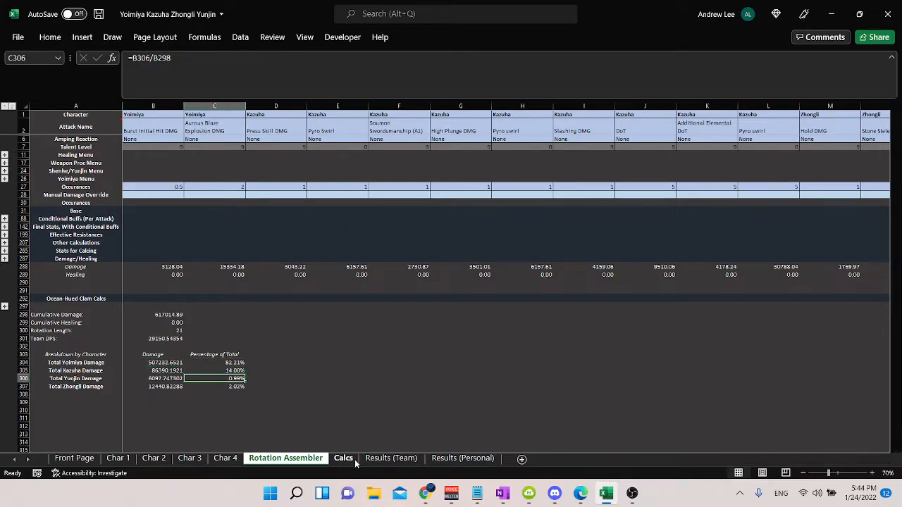
Step: Review the first Kokomi Shenhe Kazuha Kaeya entry and its rotation on the Results (Team) sheet, and go back to the Front Page
click(386, 461)
scroll(266, 336, down, 5)
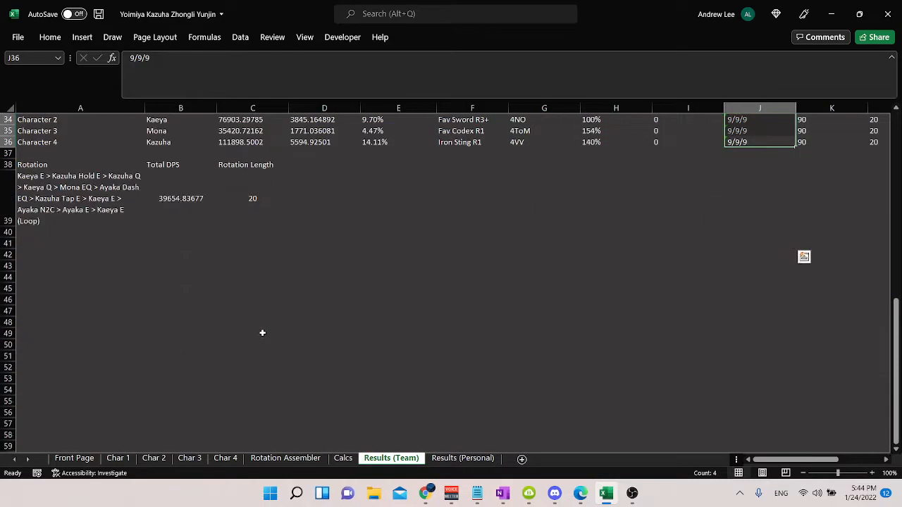
scroll(262, 331, up, 11)
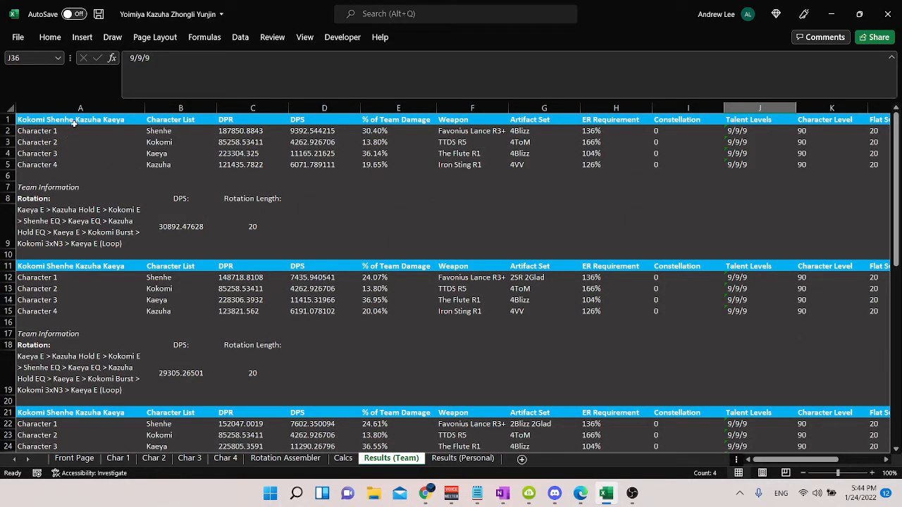
drag(73, 122, 564, 243)
drag(305, 201, 131, 243)
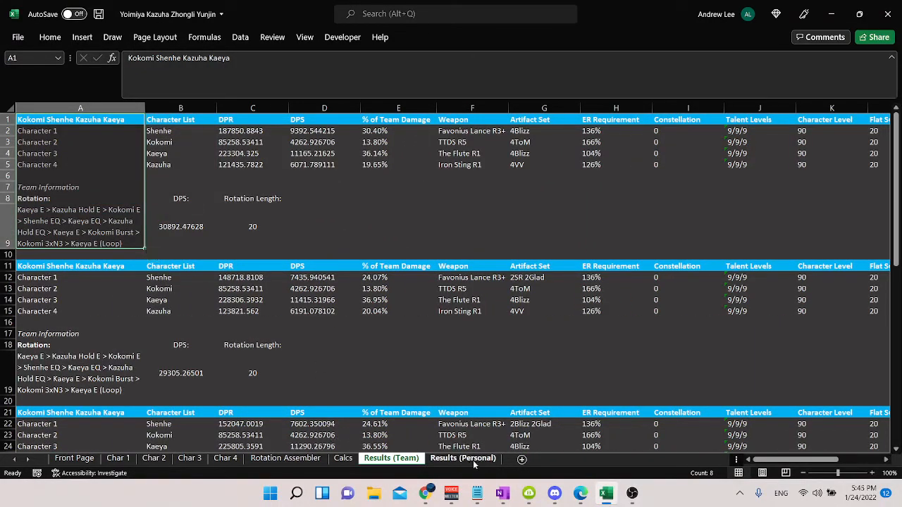
click(74, 458)
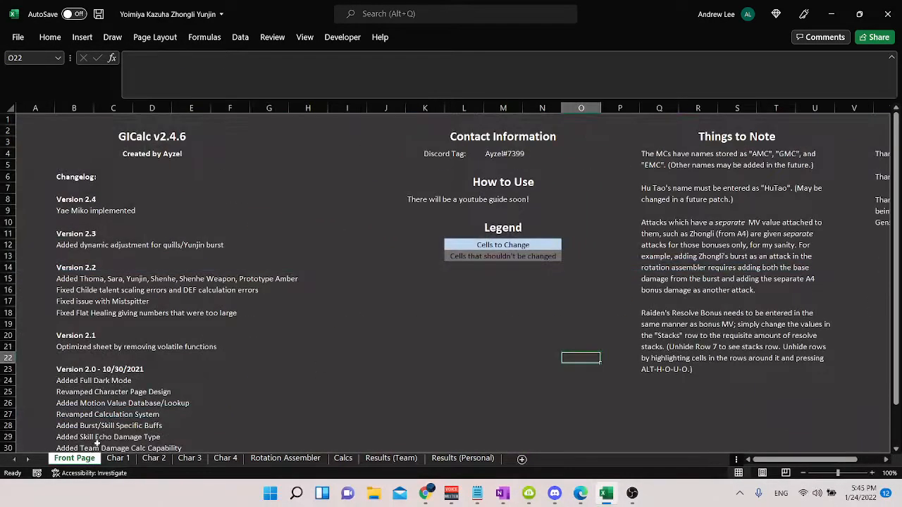